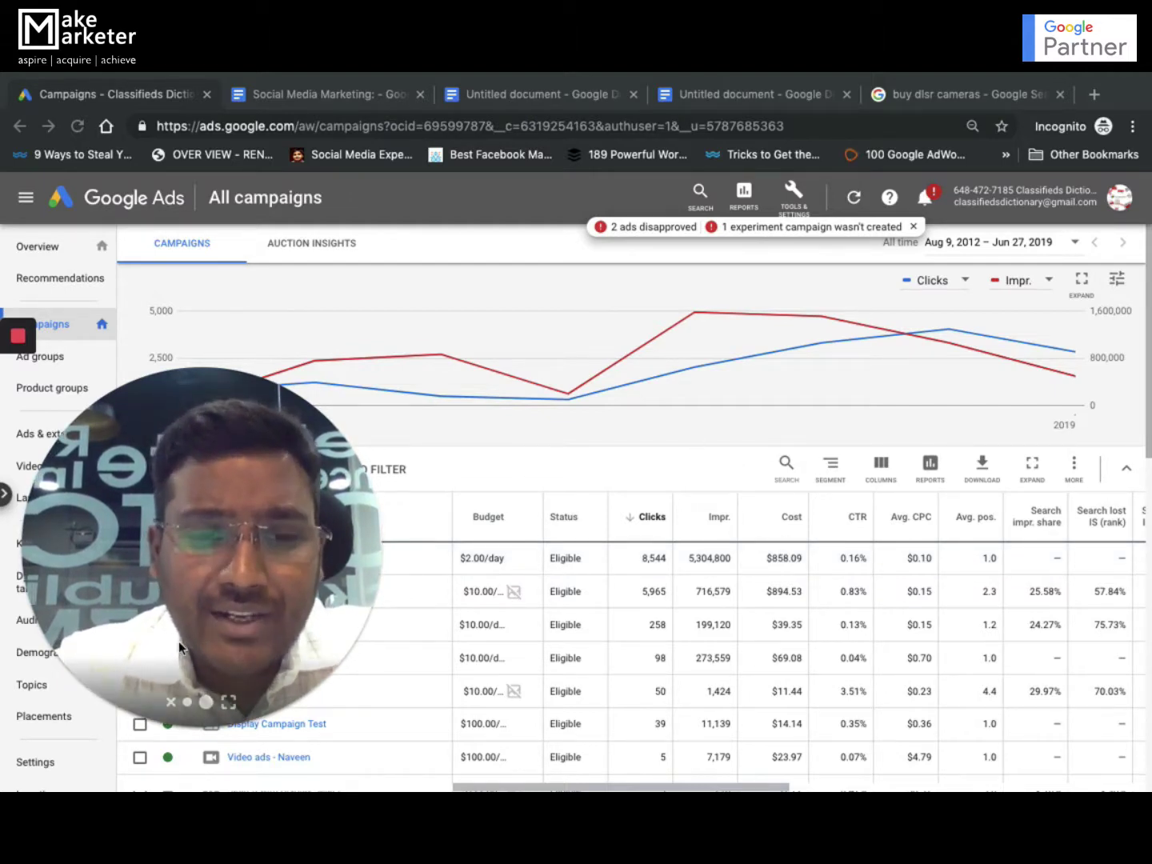
click(186, 705)
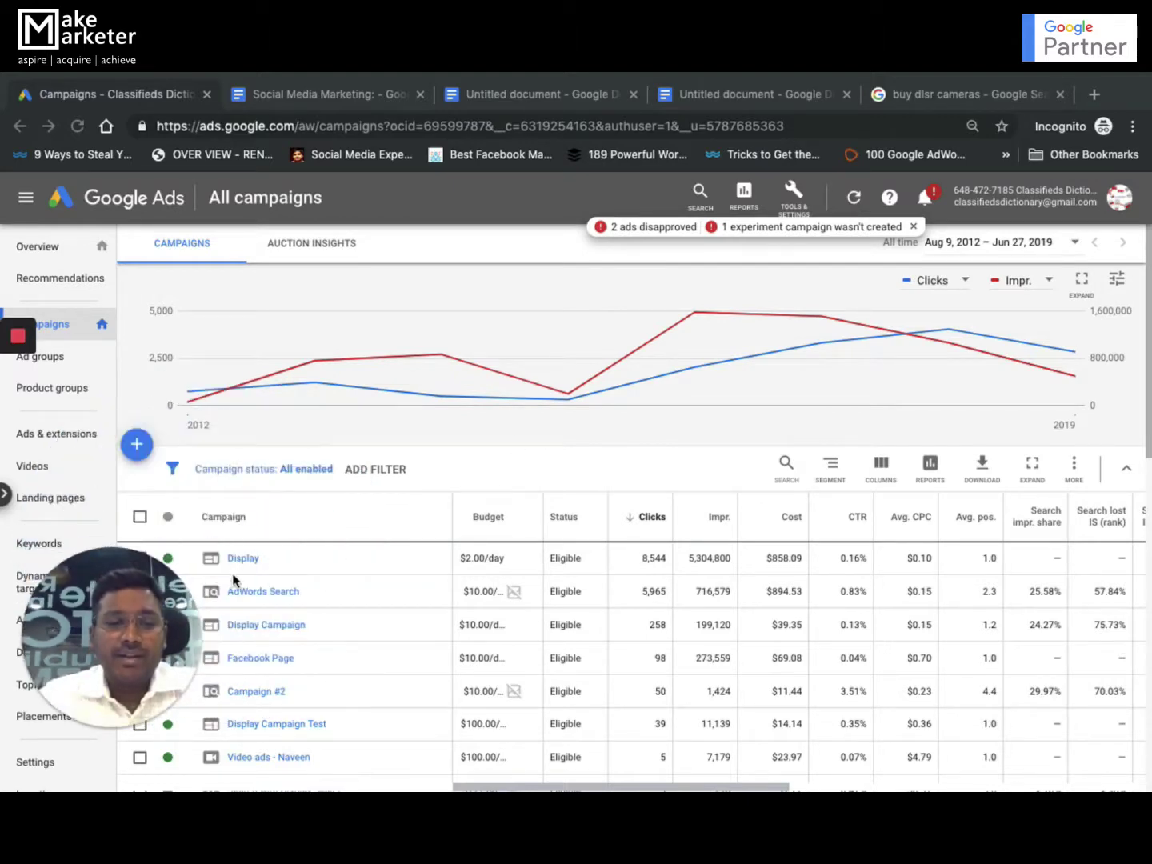
drag(140, 687, 1072, 404)
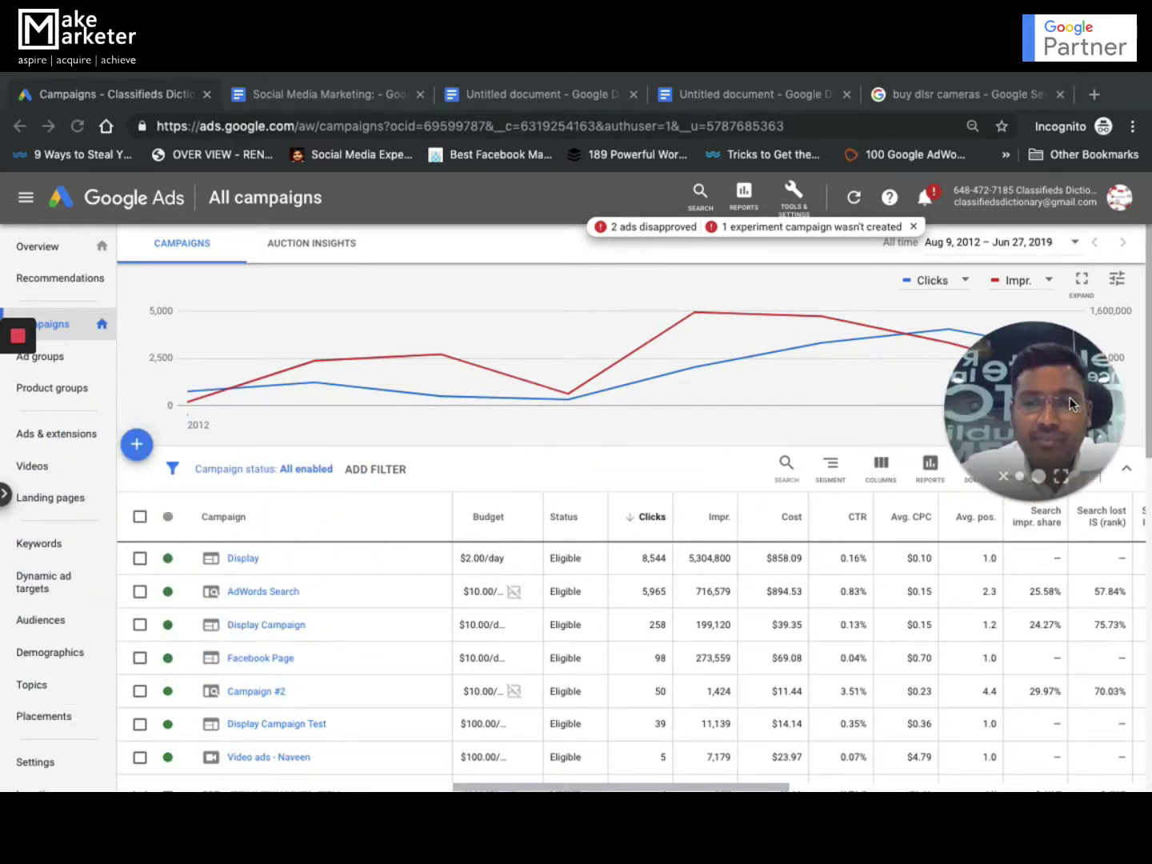
Start a new campaign and choose to create it without a goal's guidance.
click(138, 449)
click(138, 447)
click(256, 506)
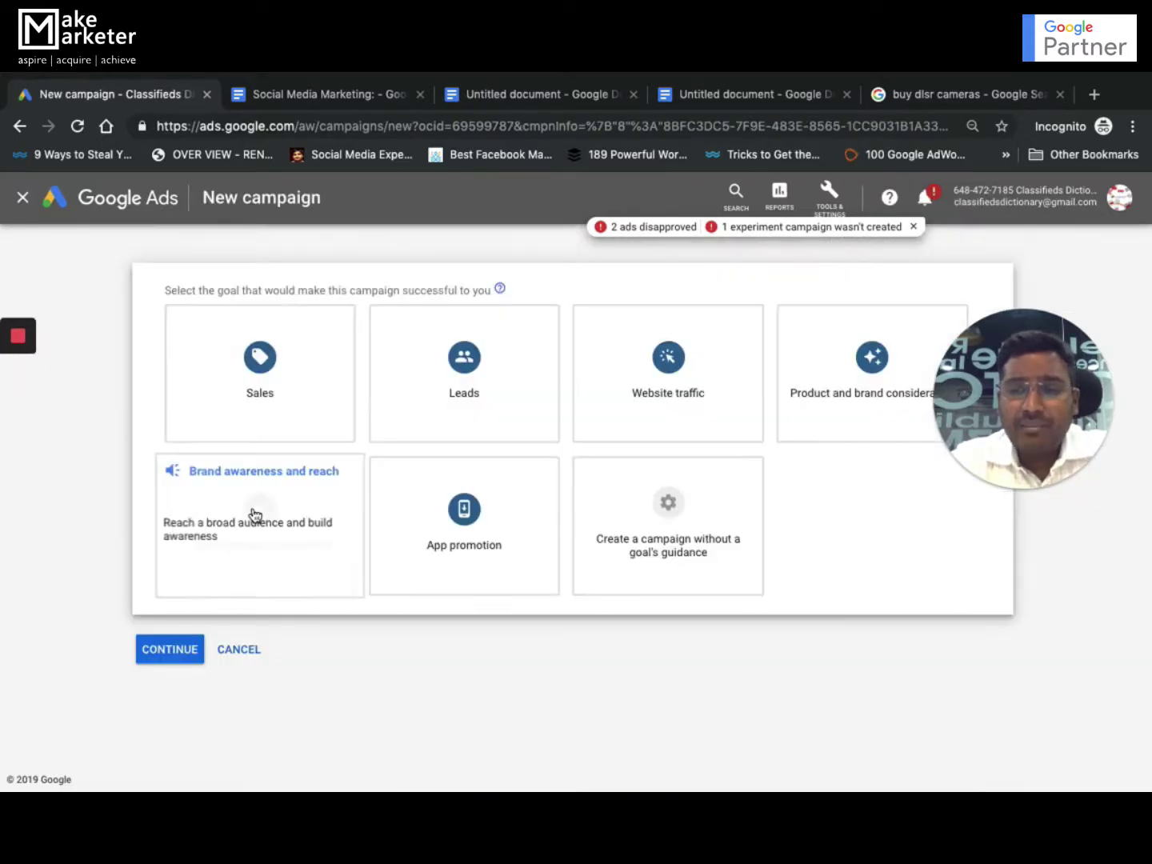
click(688, 527)
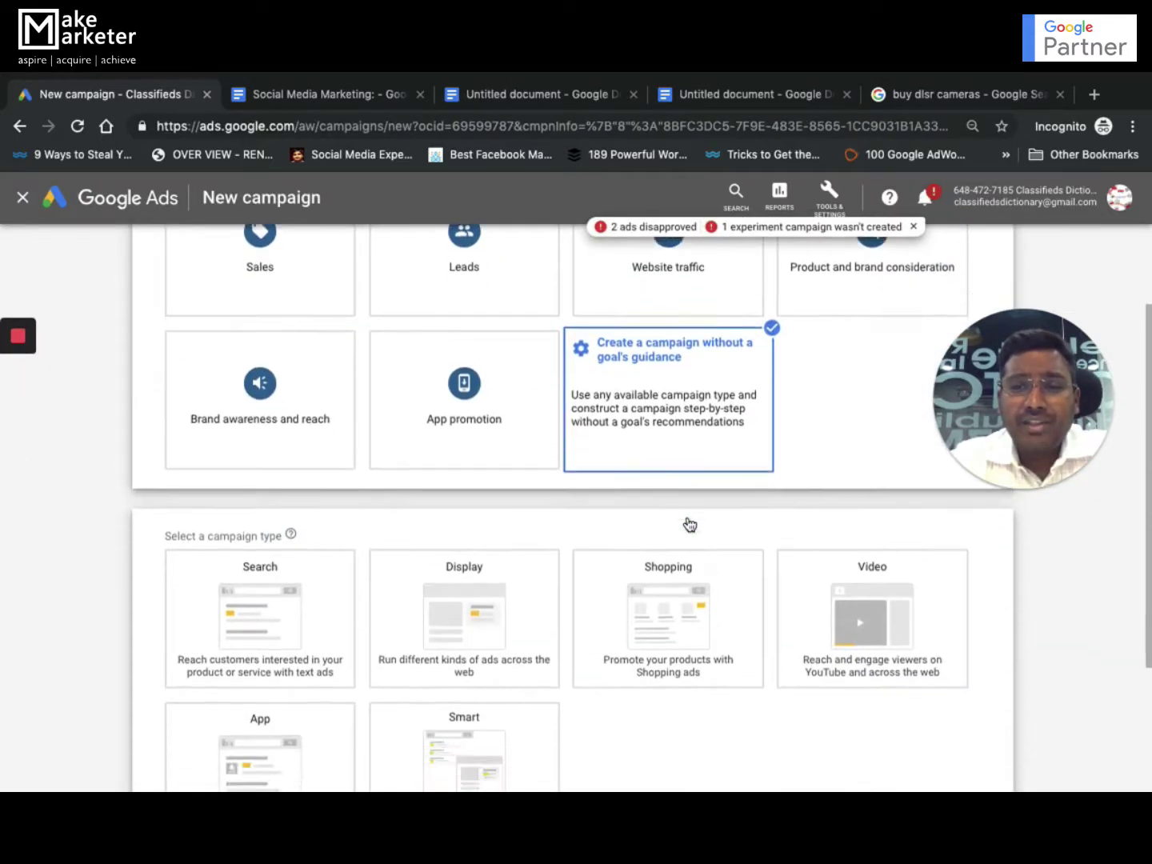
scroll(689, 524, up, 3)
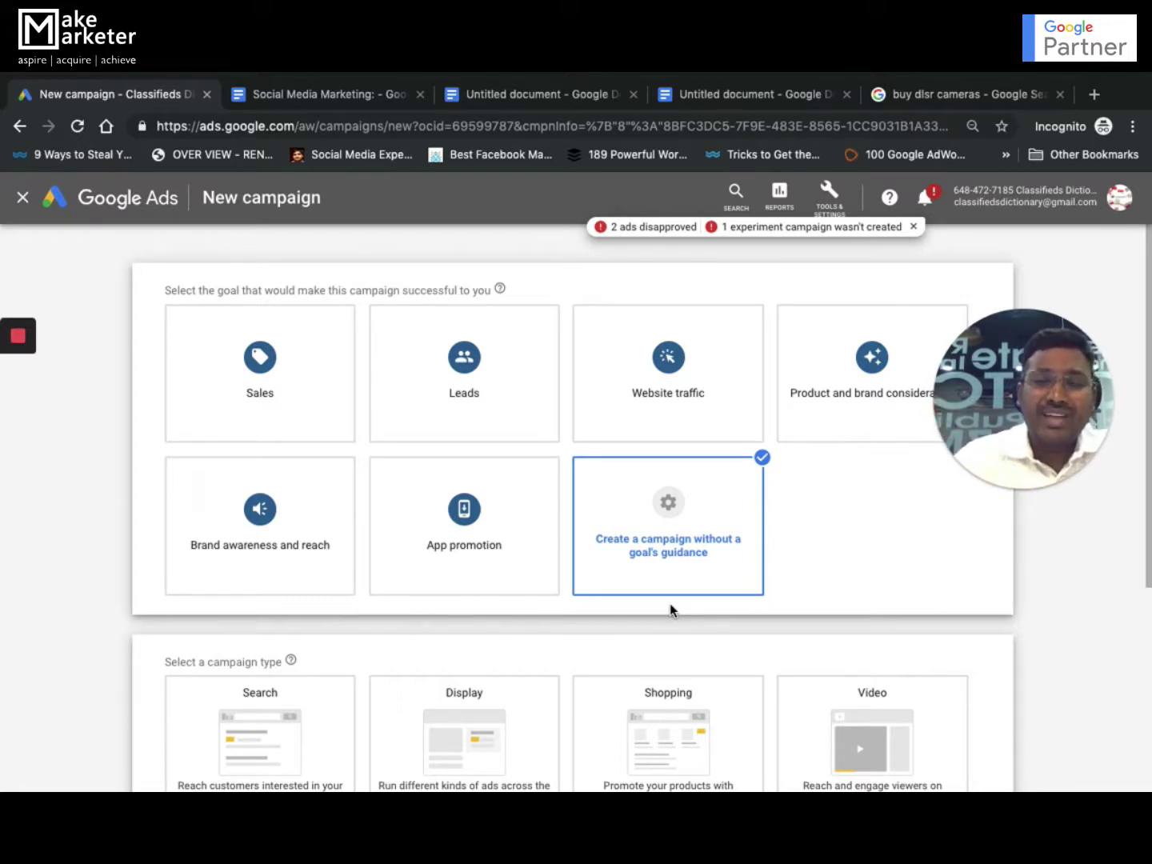
mouse_move(699, 508)
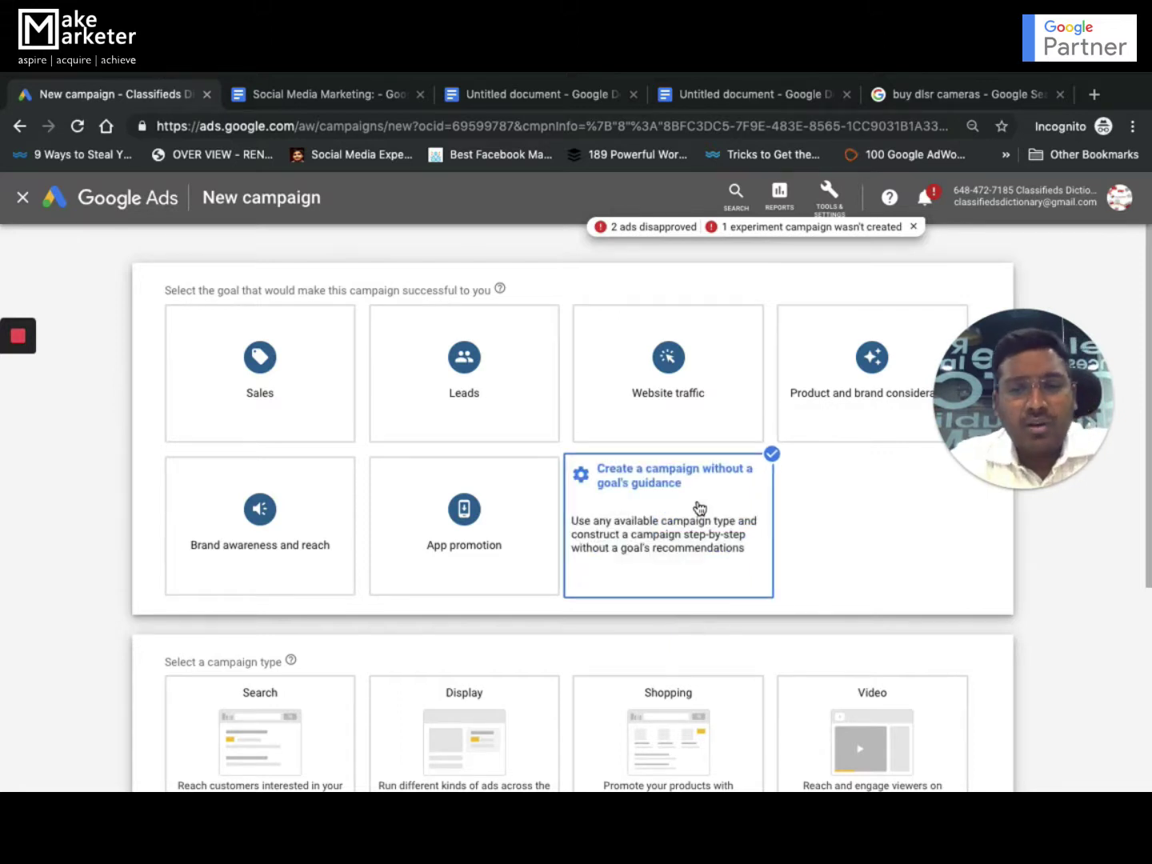
click(698, 504)
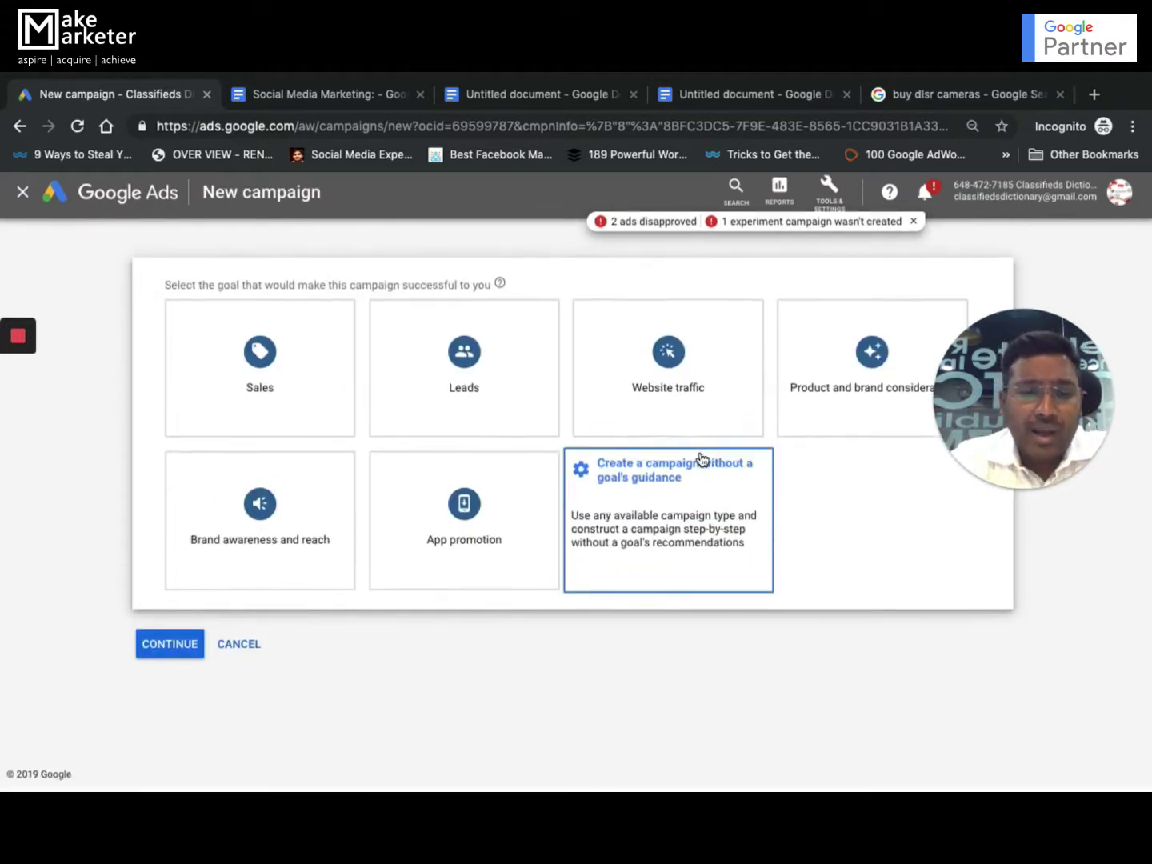
click(679, 506)
Choose Search as the campaign type and continue to the campaign settings without selecting any desired results.
scroll(240, 613, down, 3)
click(296, 510)
scroll(297, 508, down, 2)
scroll(532, 601, down, 1)
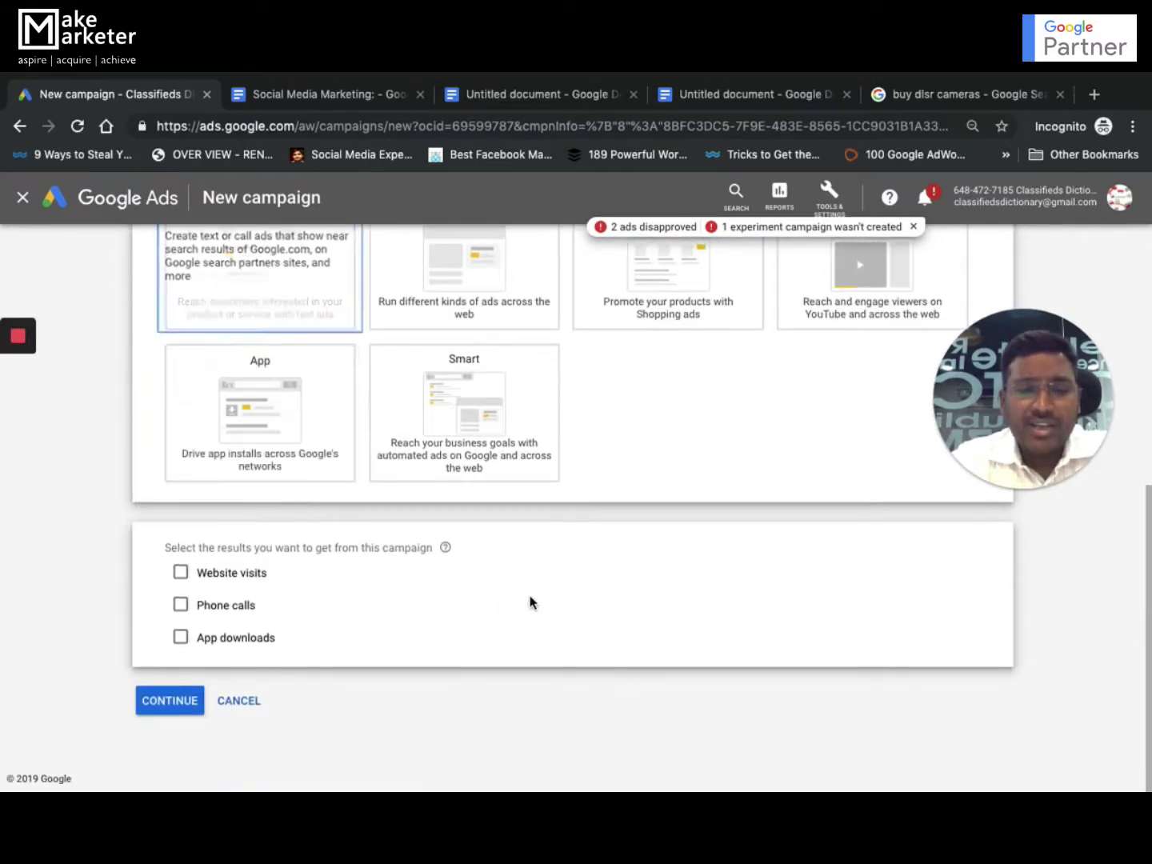
scroll(372, 393, up, 1)
scroll(416, 543, down, 1)
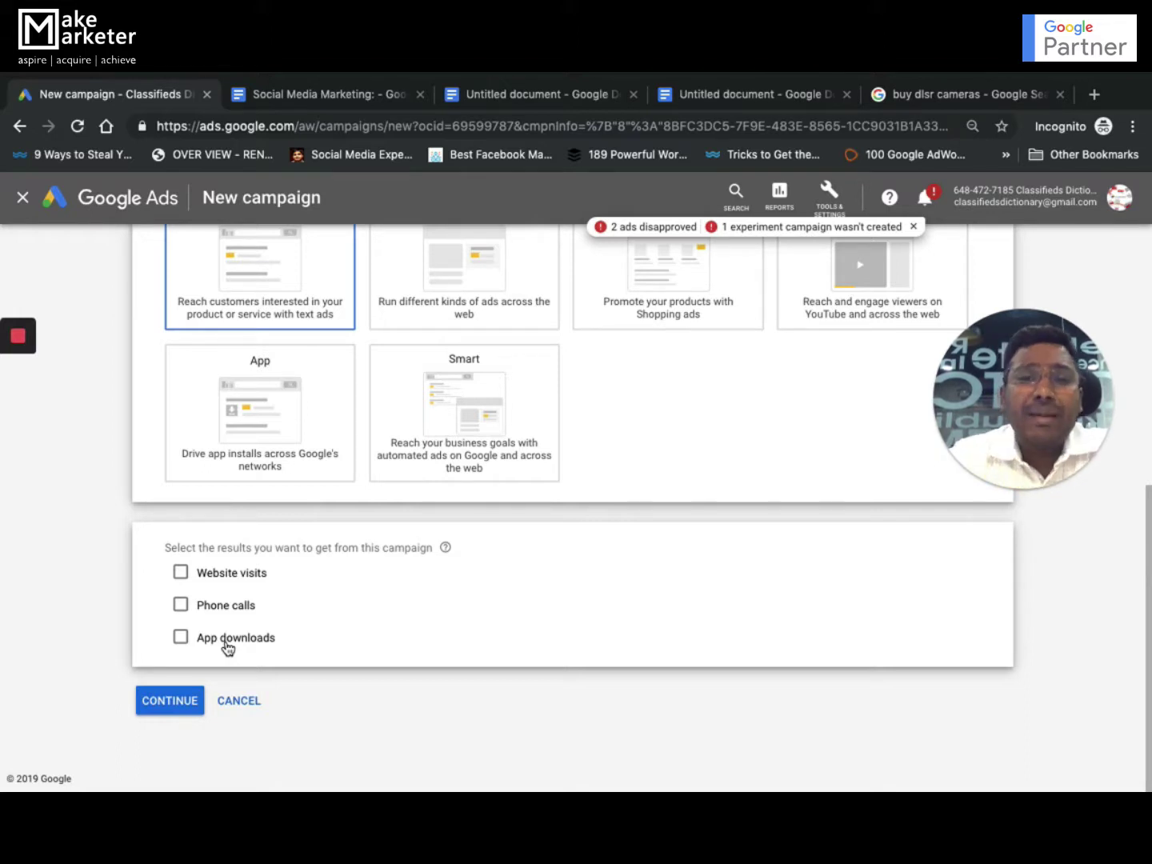
scroll(228, 648, up, 1)
mouse_move(275, 338)
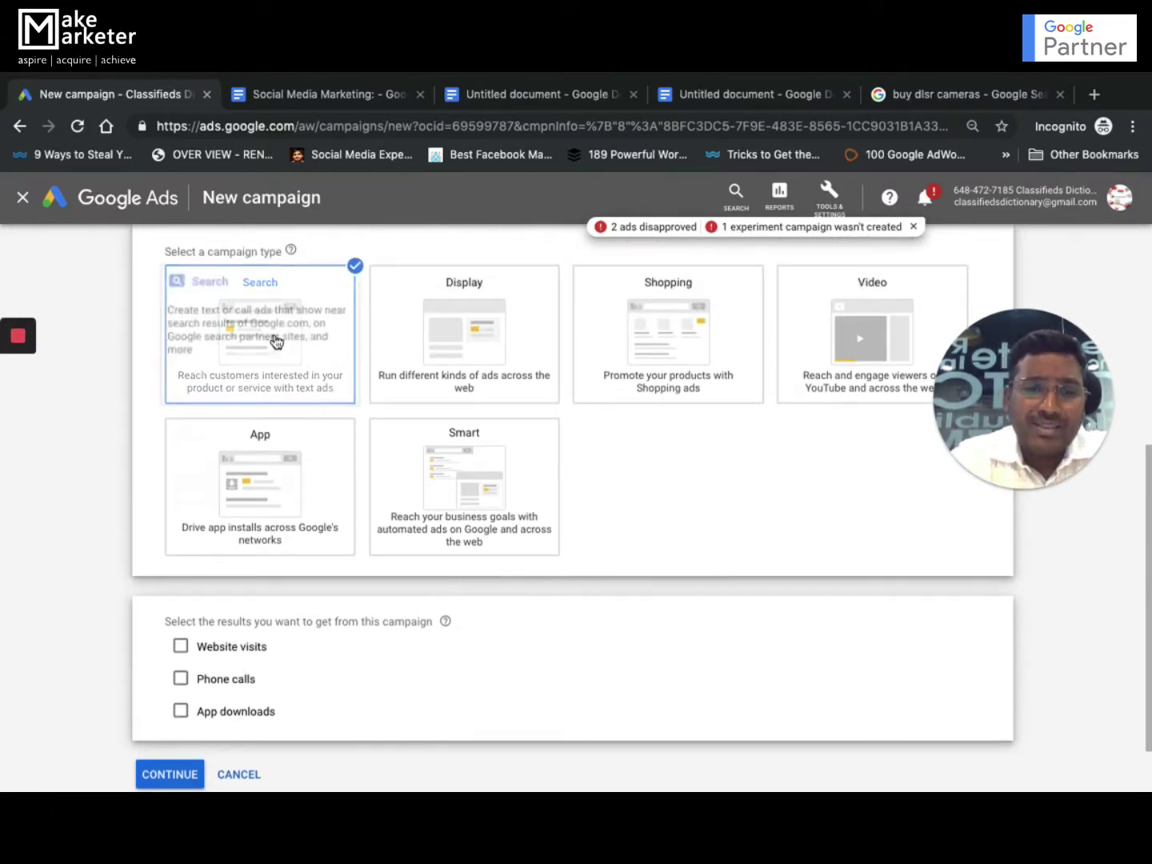
scroll(272, 343, down, 1)
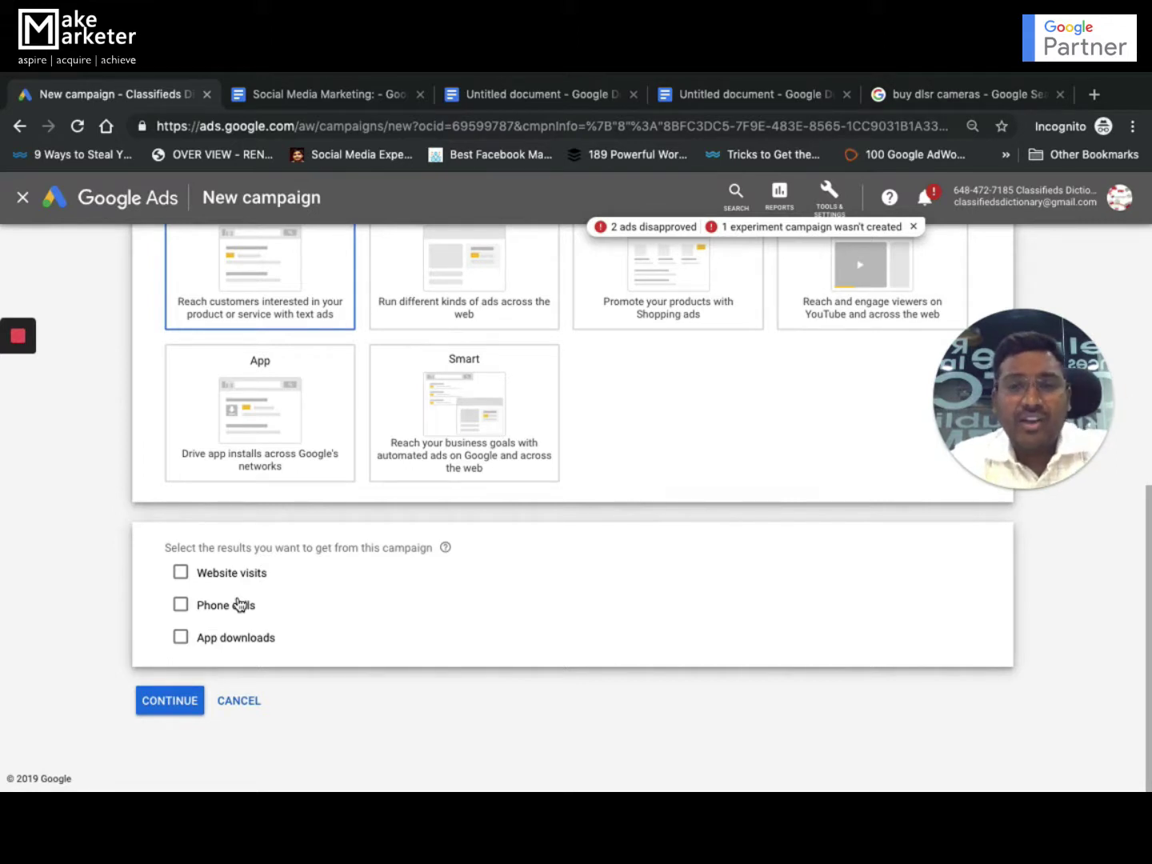
click(170, 704)
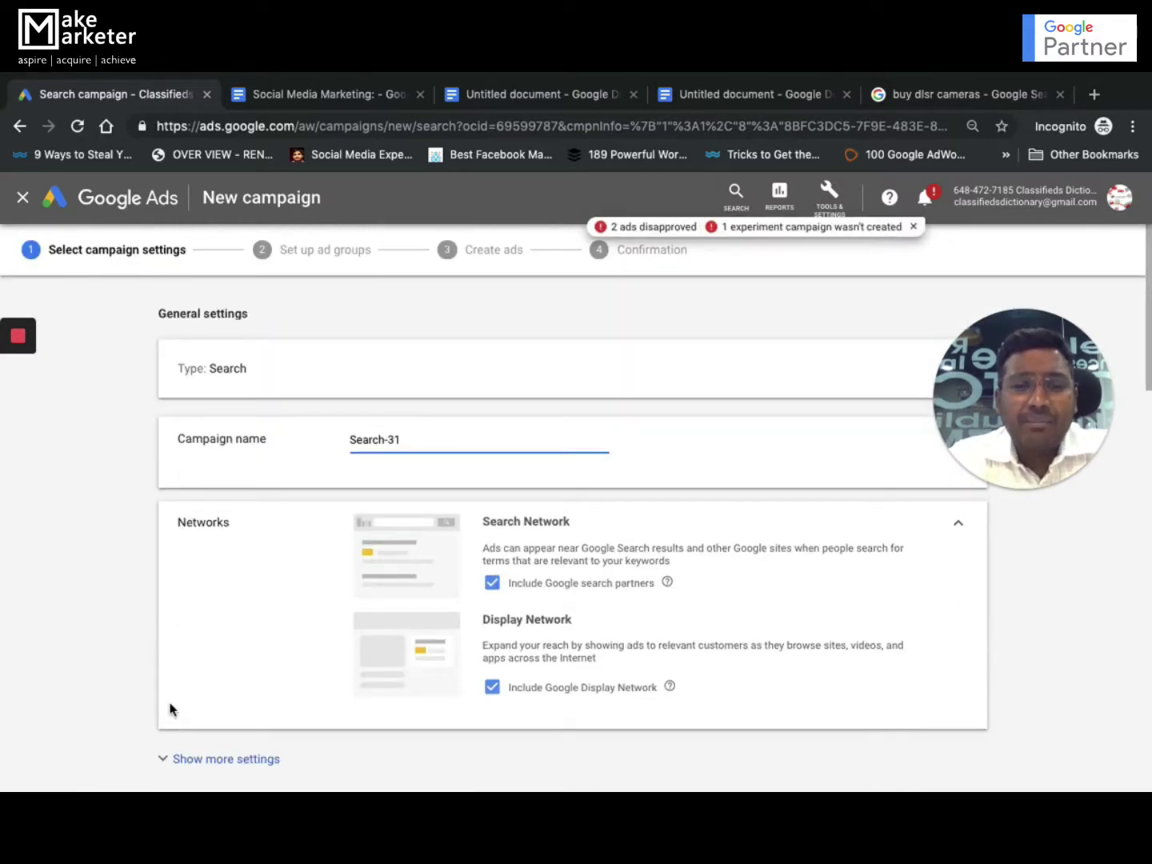
Look through the Search campaign's settings and expand the additional settings above the ad extensions.
scroll(396, 621, down, 4)
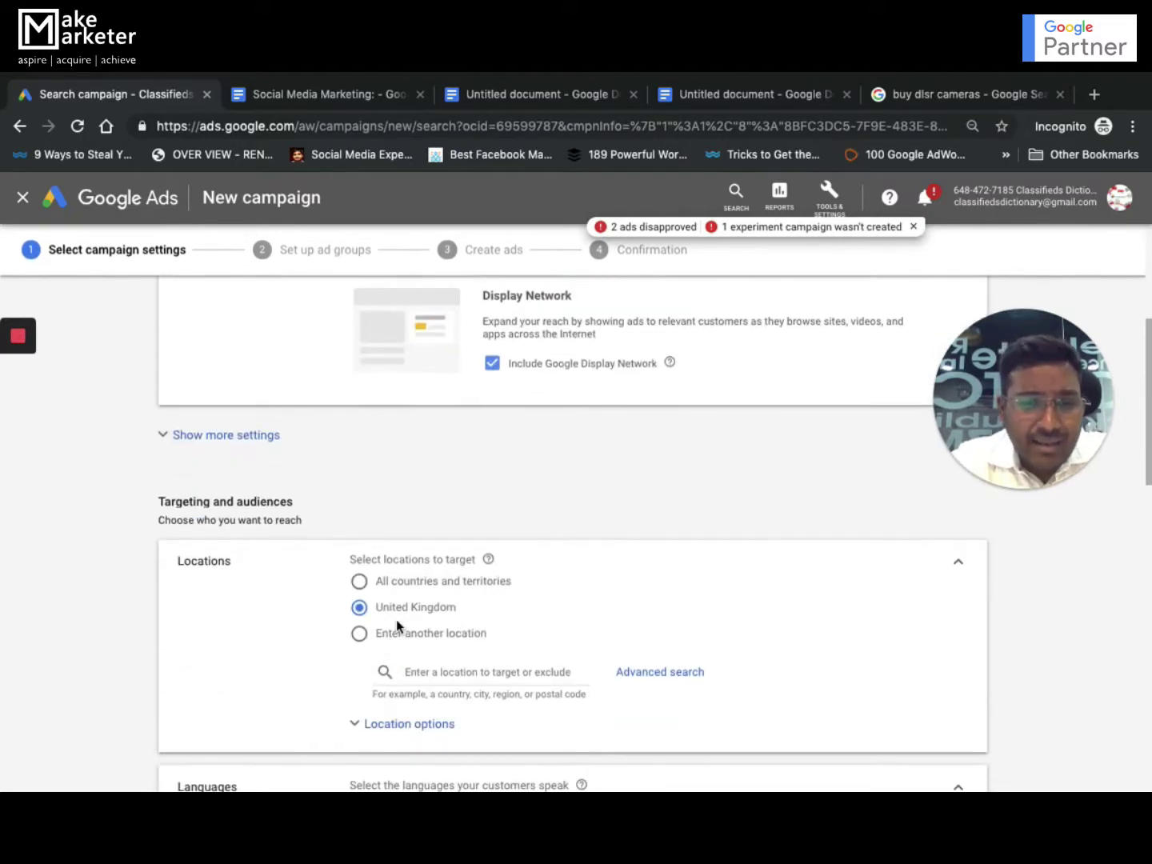
scroll(397, 626, up, 4)
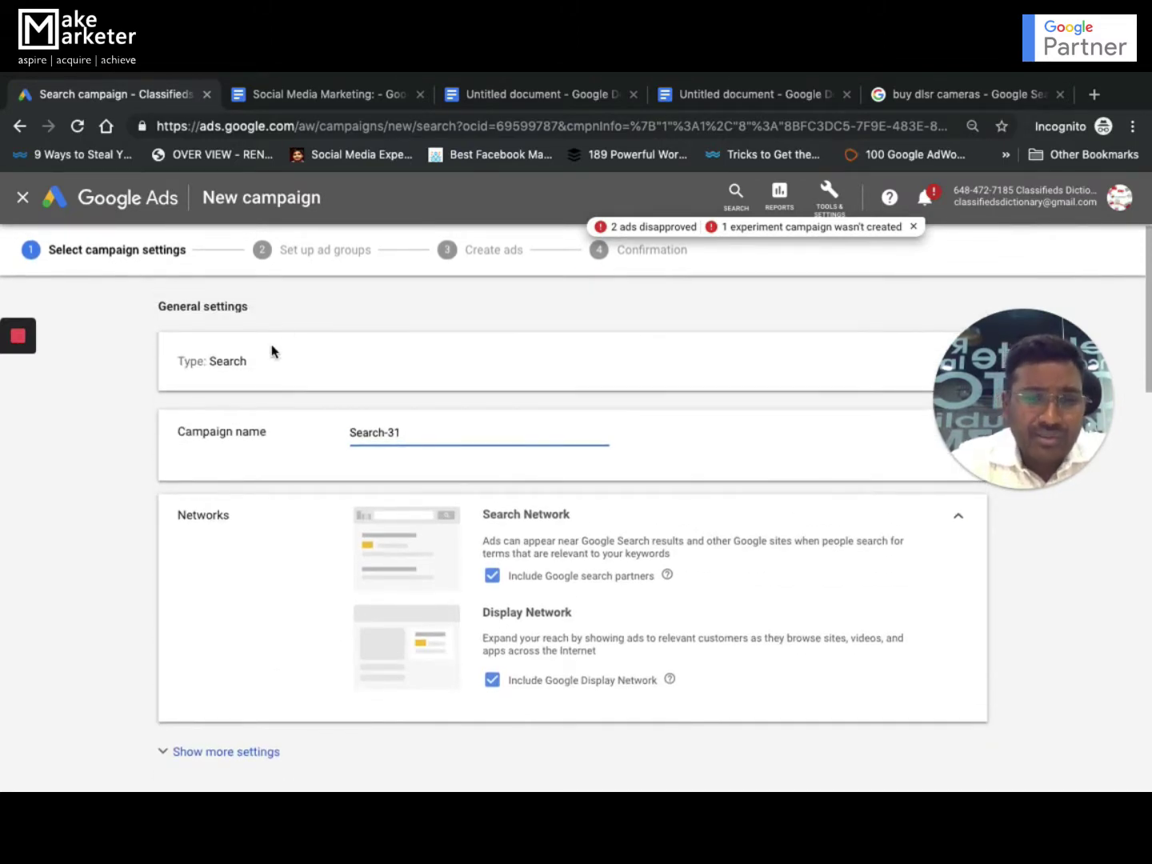
scroll(259, 480, down, 1)
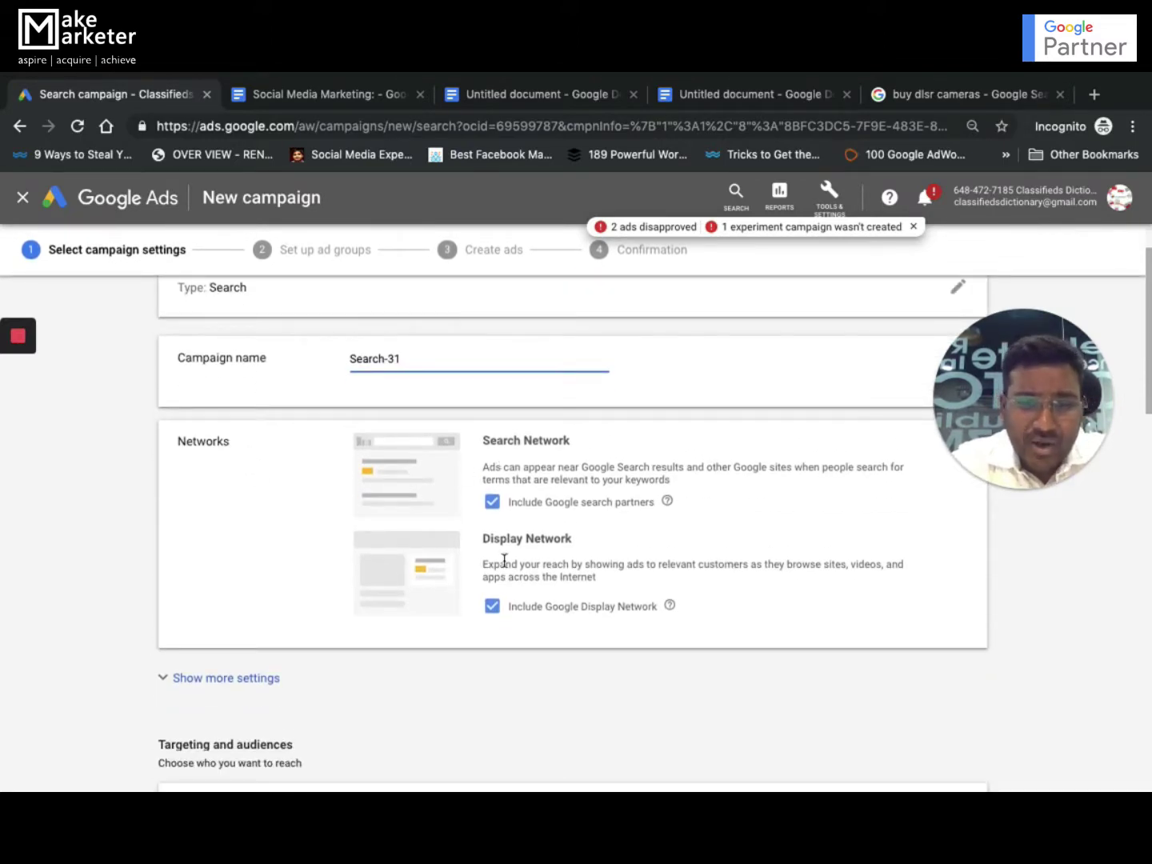
scroll(505, 597, down, 6)
scroll(505, 597, down, 7)
scroll(505, 598, down, 2)
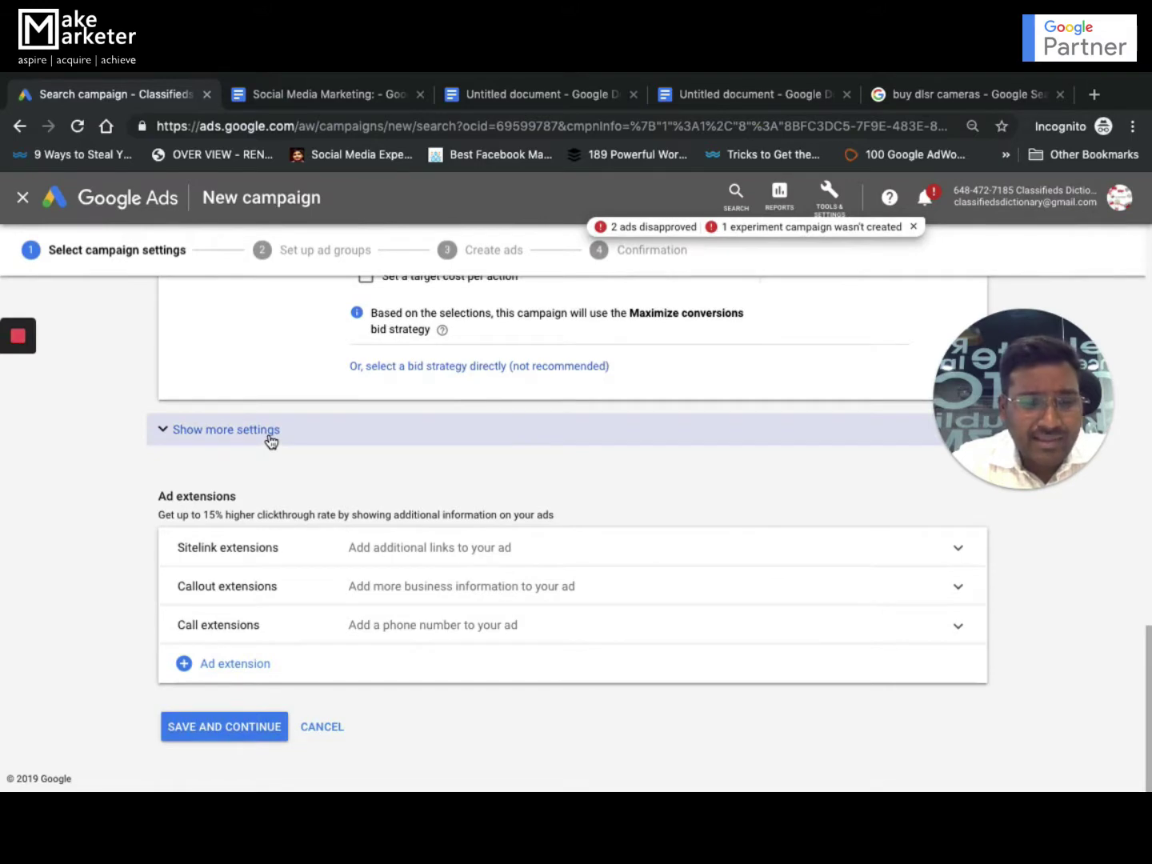
click(271, 432)
scroll(551, 600, down, 2)
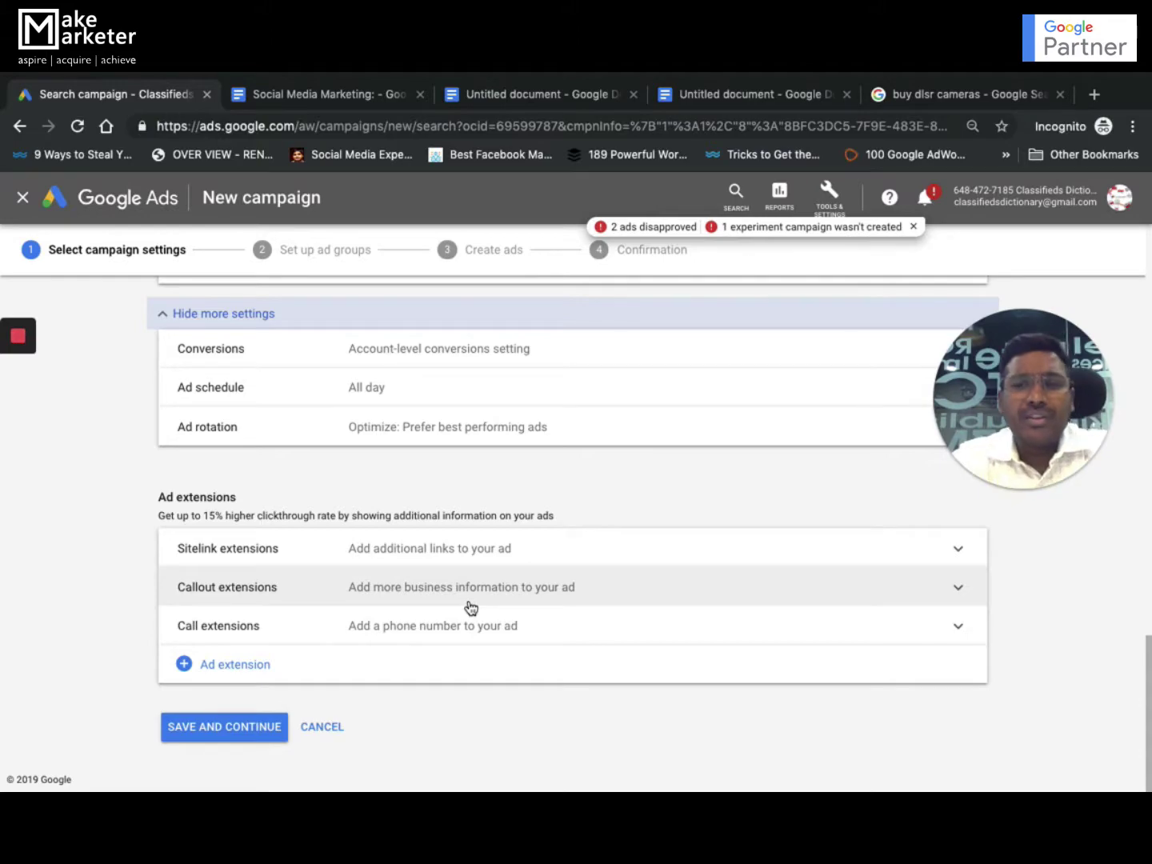
Switch to the Excel workbook and review the Standard Settings and Advanced groups of the campaign level settings list.
key(ctrl+Up)
click(760, 625)
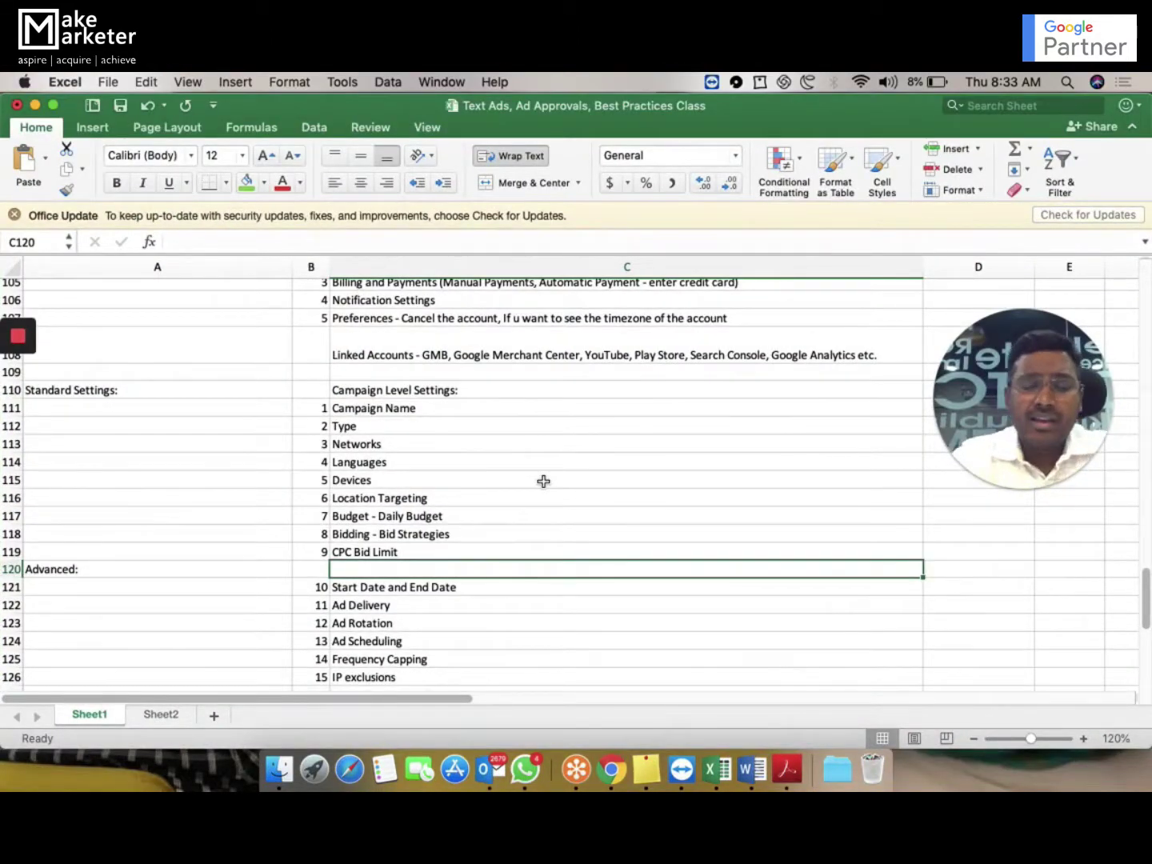
scroll(536, 614, down, 5)
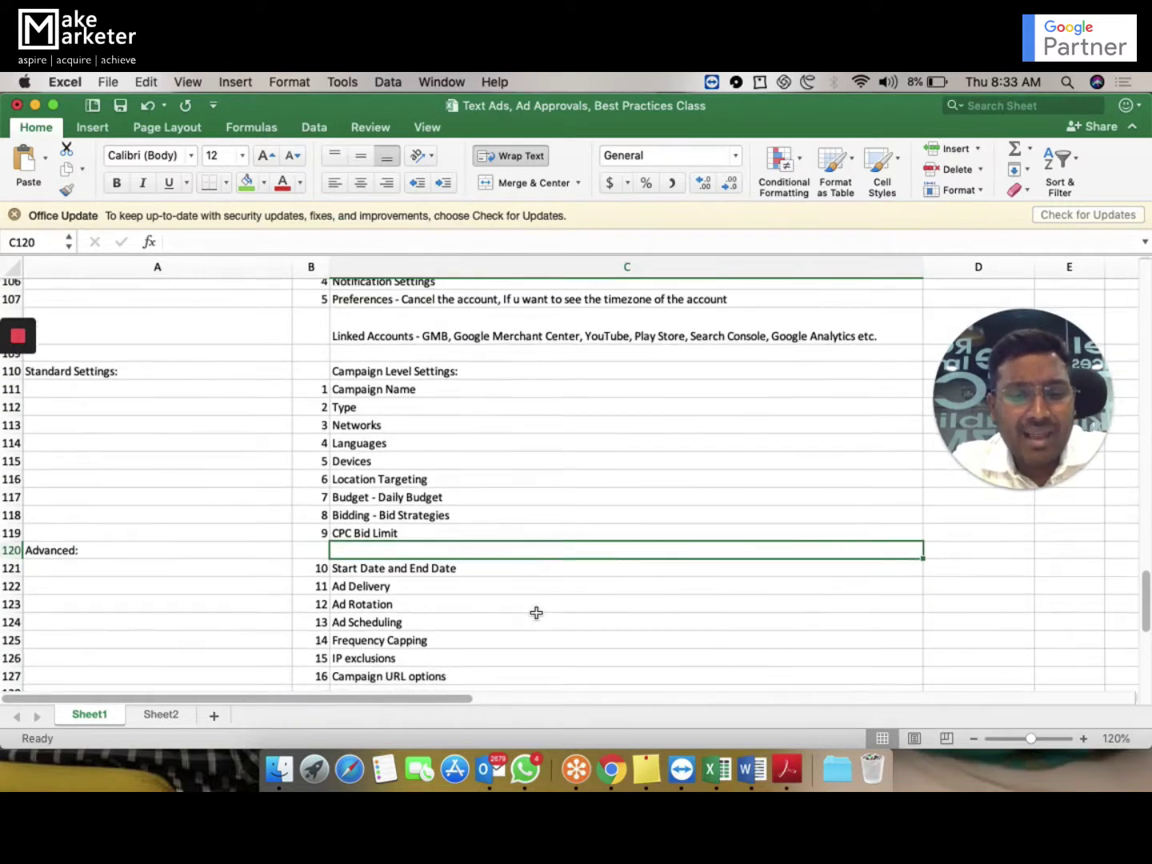
scroll(536, 612, up, 2)
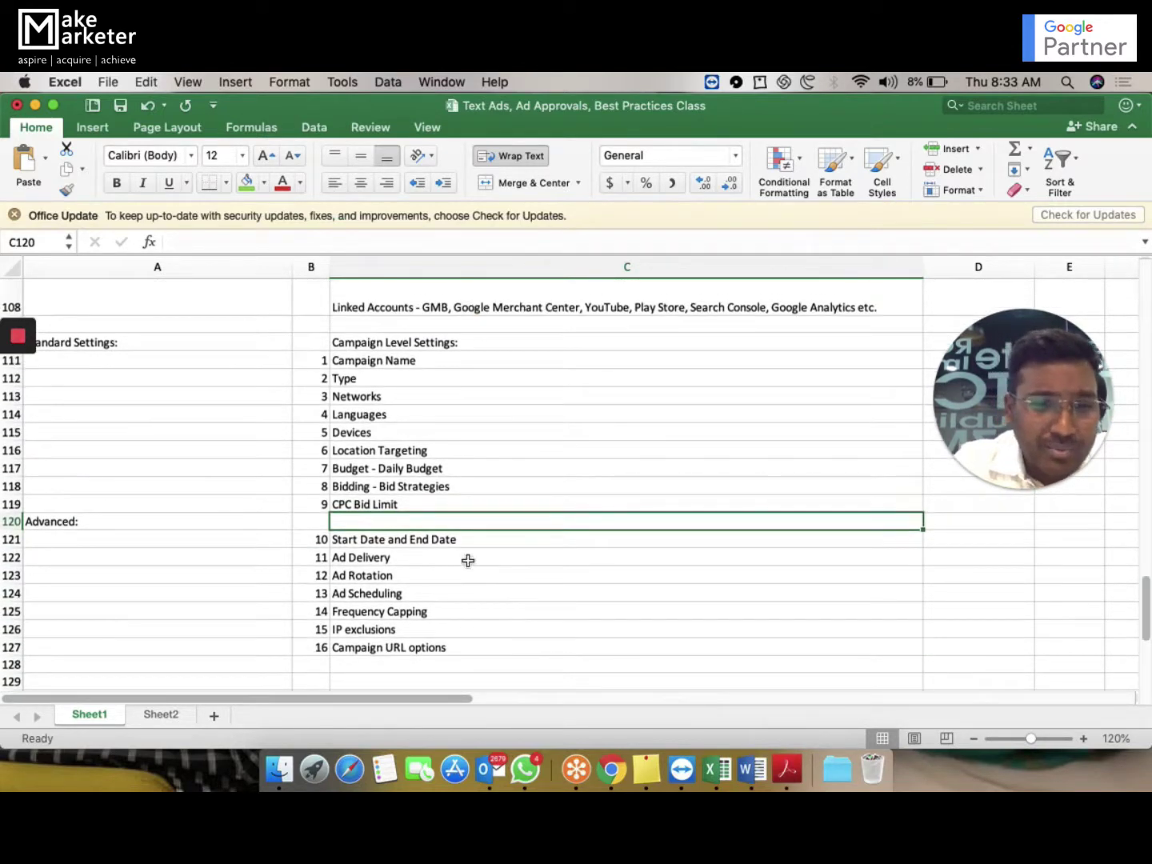
scroll(468, 560, up, 3)
click(193, 428)
click(164, 416)
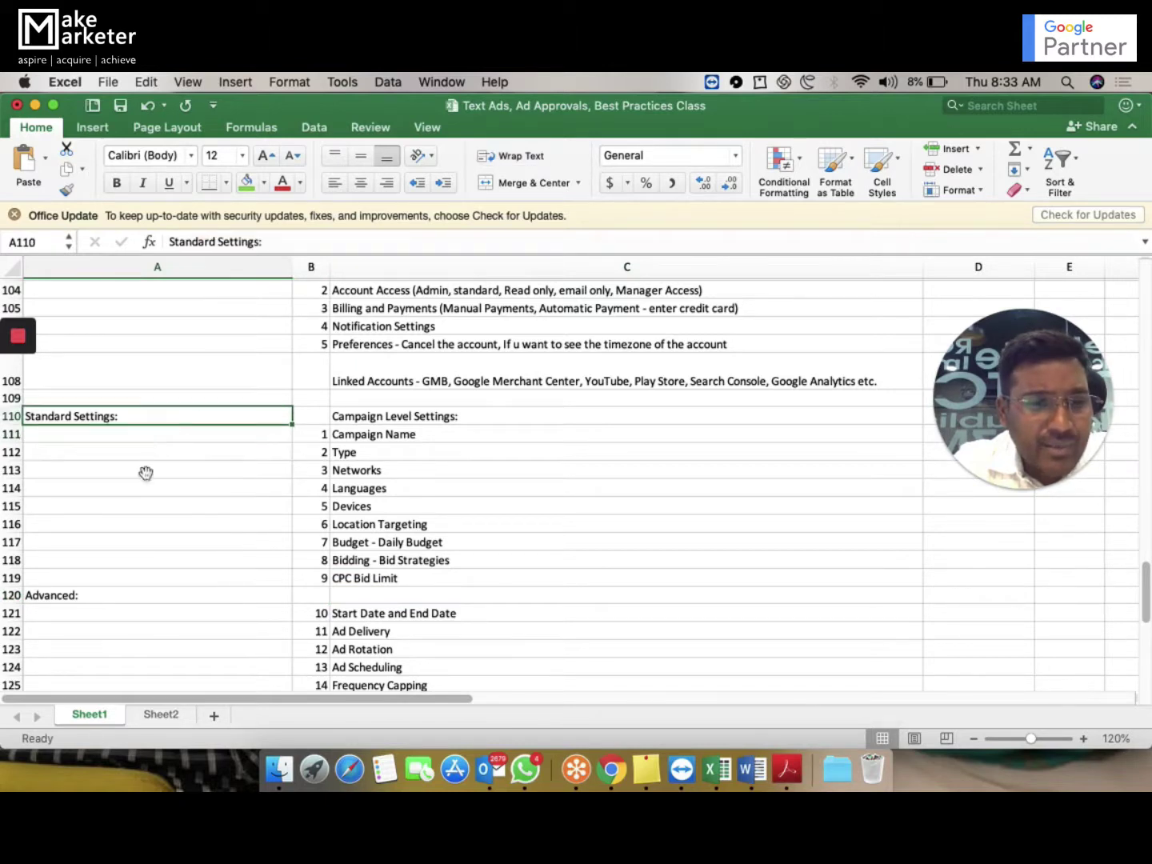
click(111, 598)
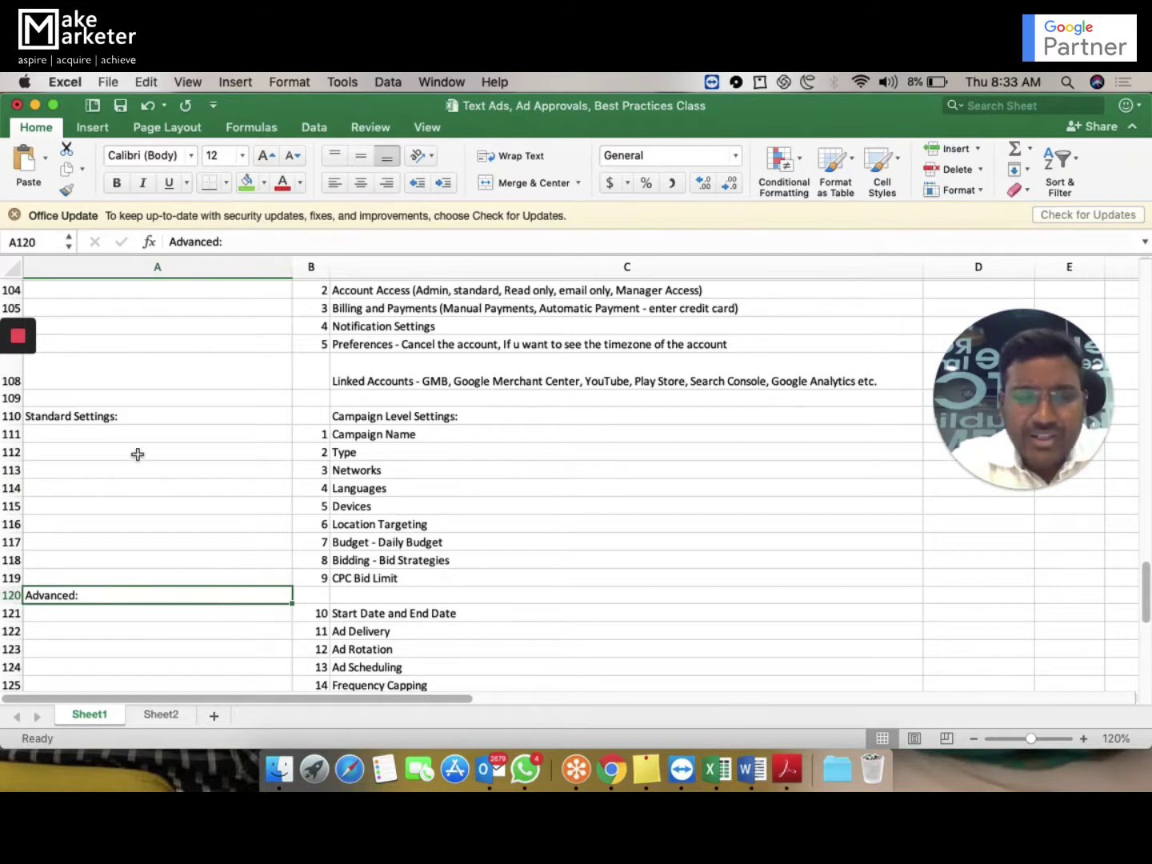
click(184, 414)
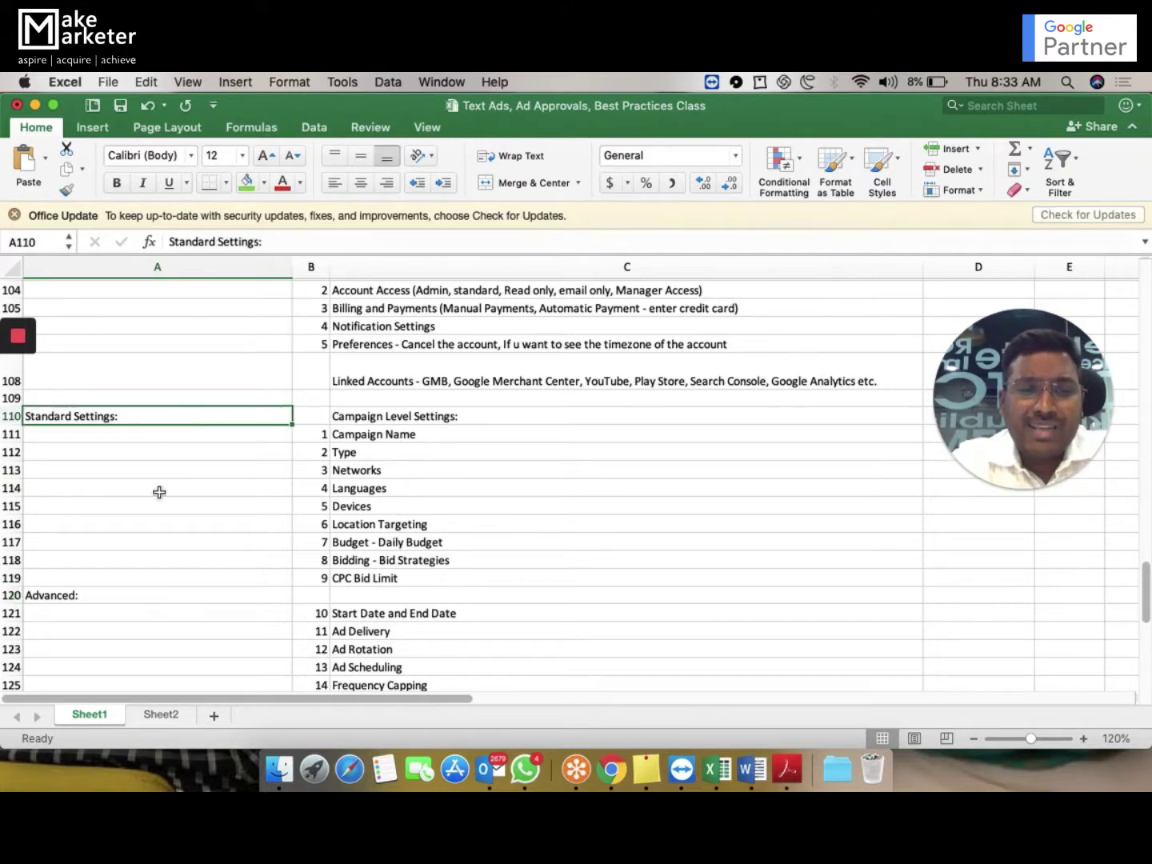
click(139, 594)
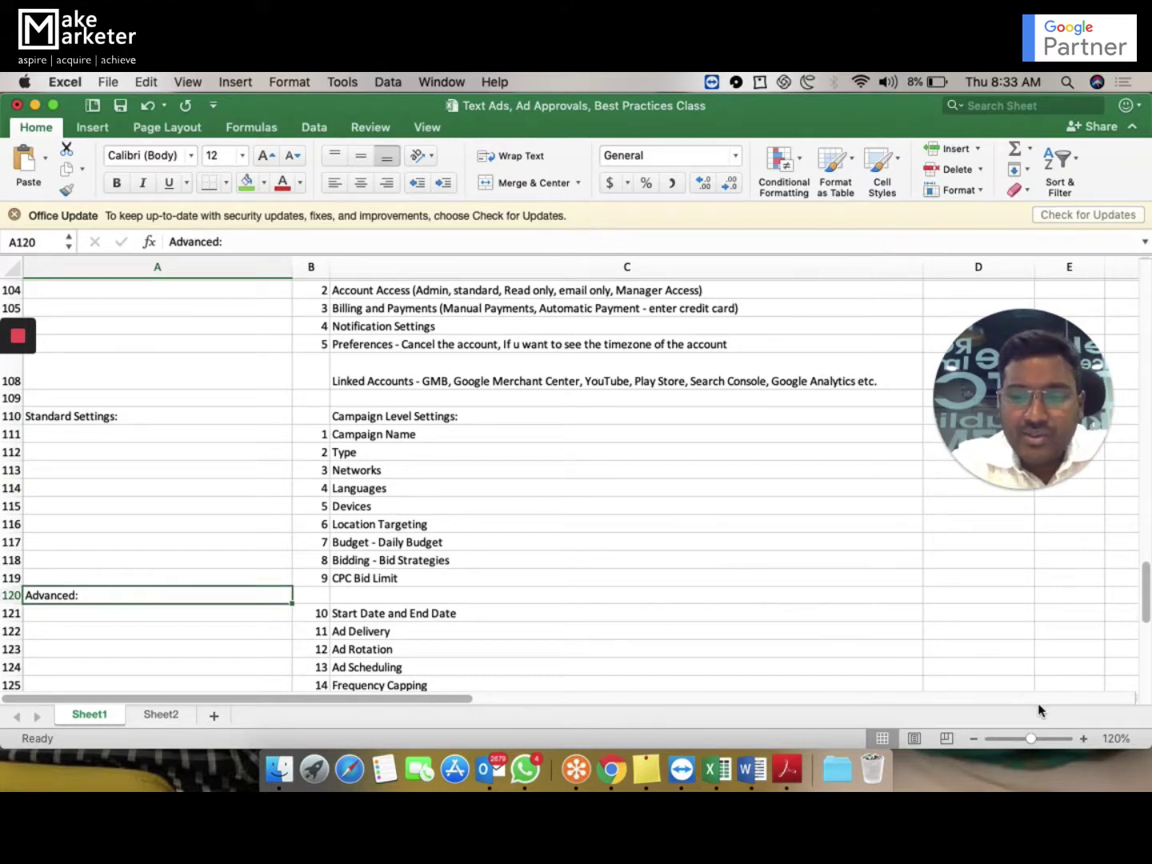
Enlarge the worksheet to 140% and go through the Campaign Name and Type entries under Campaign Level Settings.
click(1084, 738)
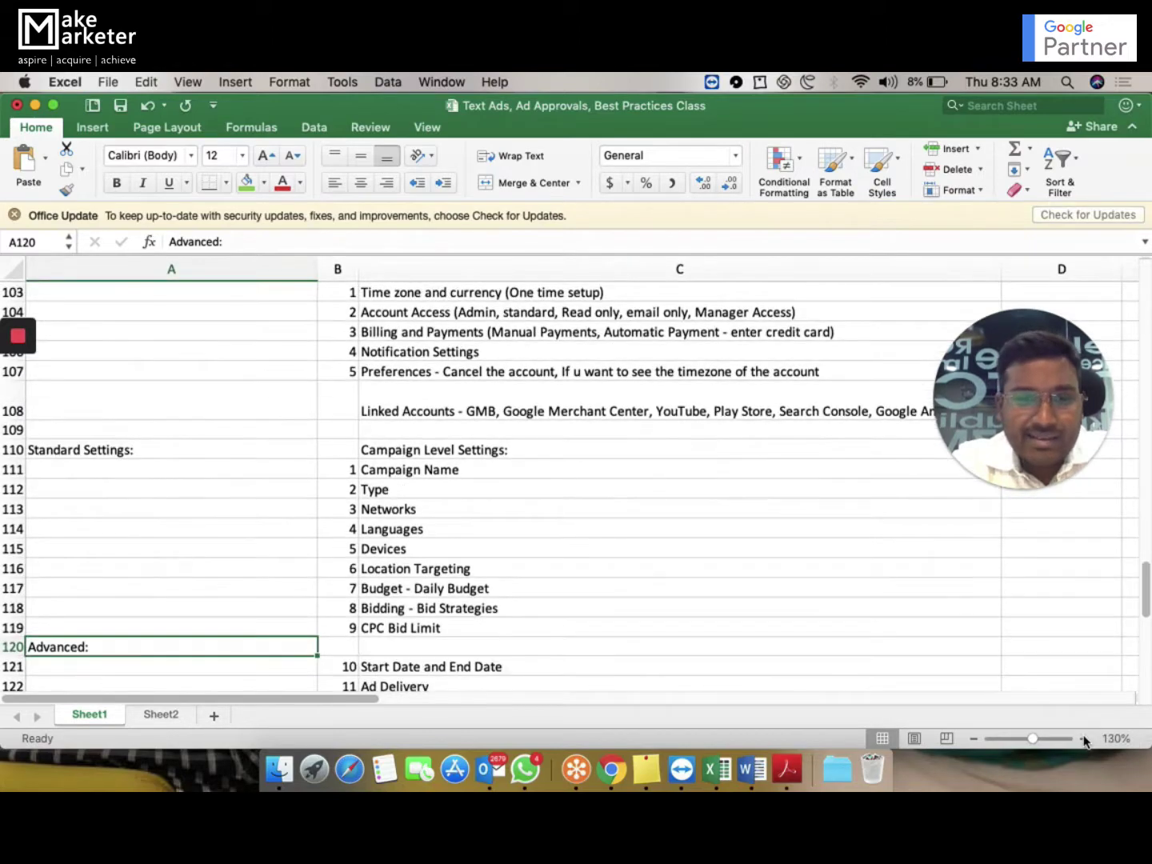
click(1084, 737)
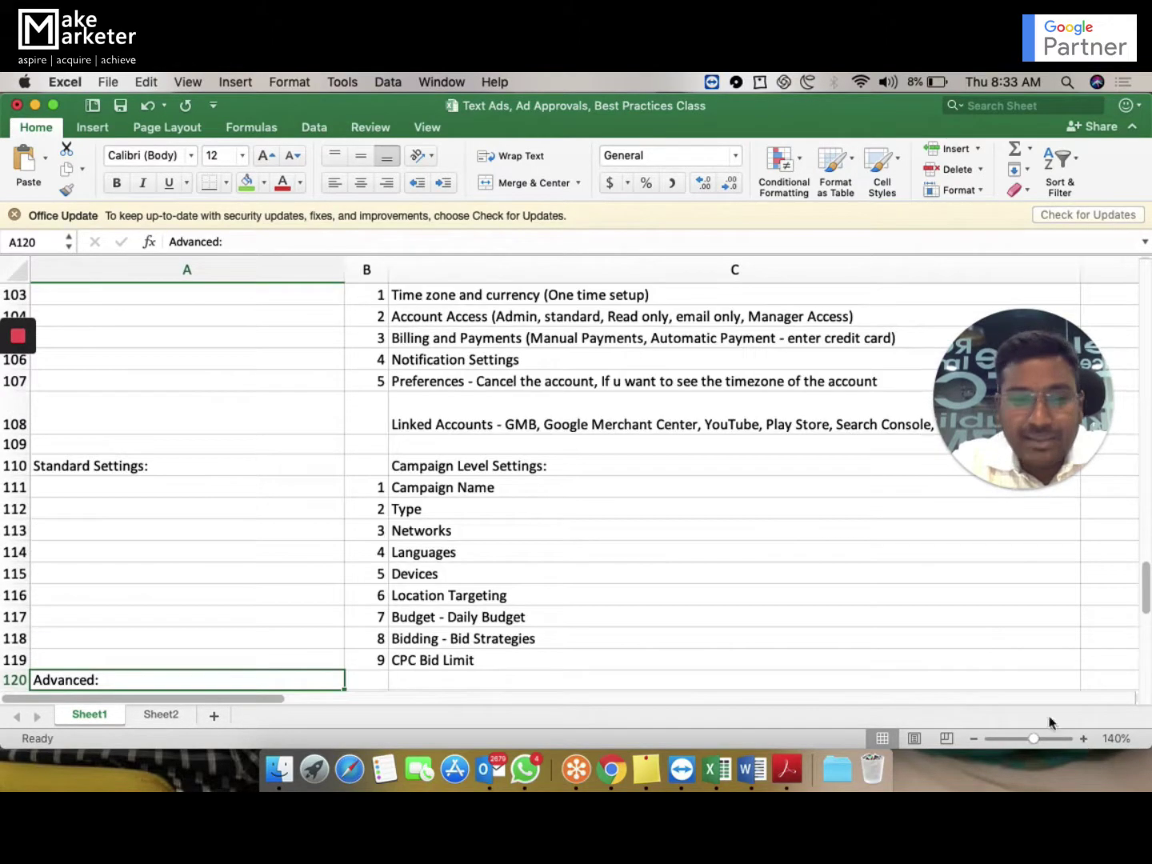
scroll(739, 544, down, 5)
scroll(737, 544, up, 2)
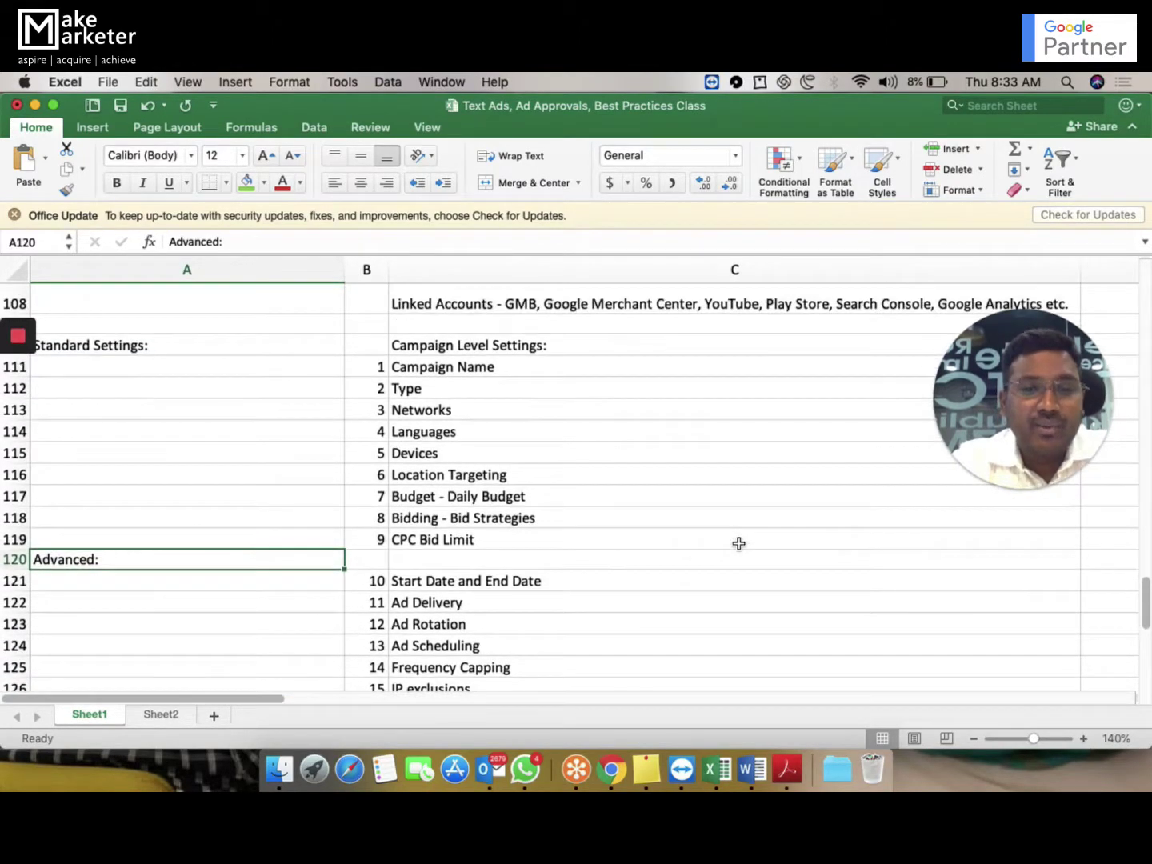
click(501, 369)
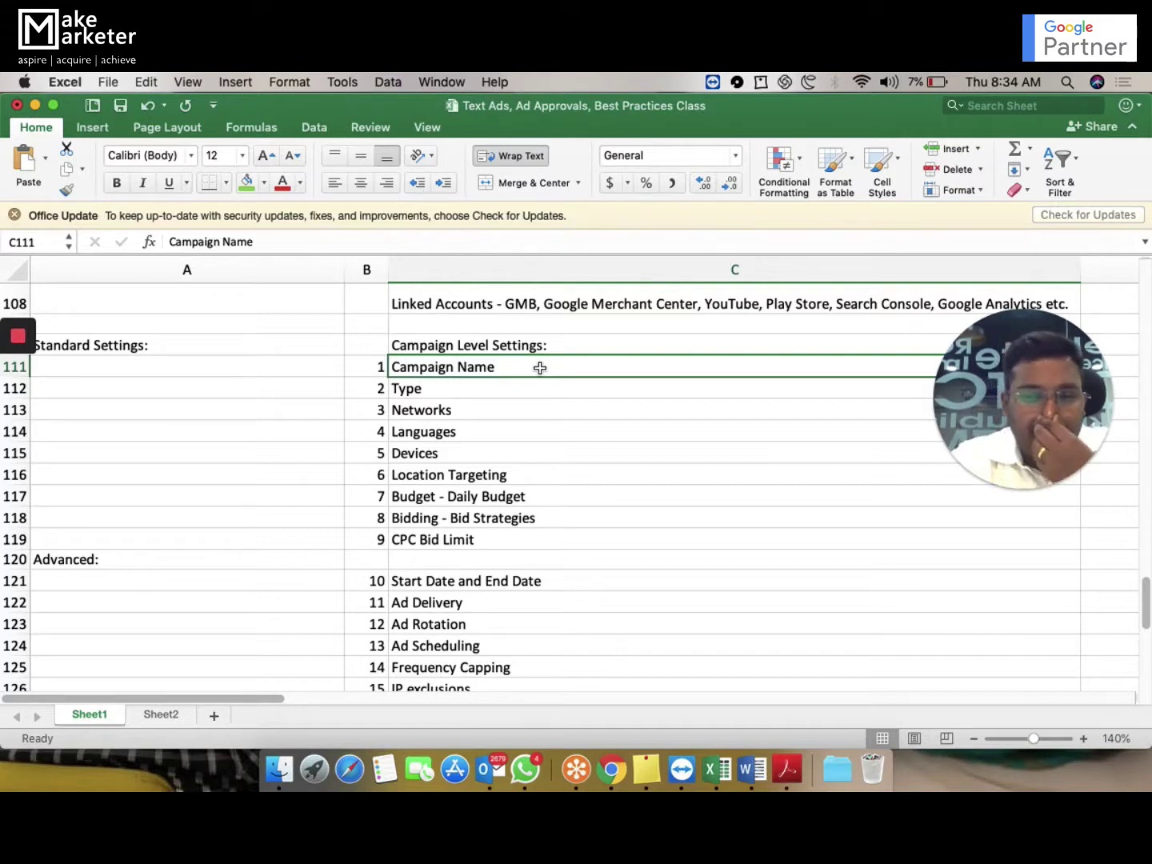
click(499, 393)
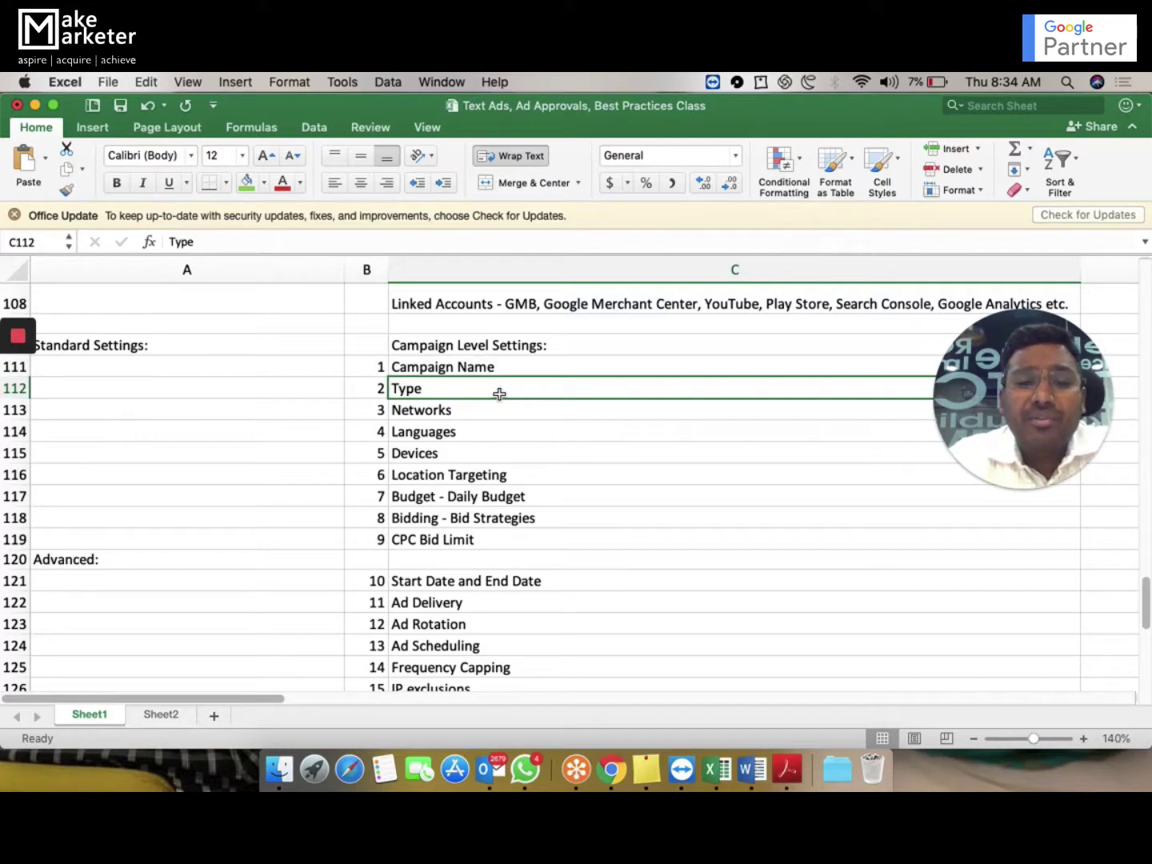
Switch to Google Ads and exclude the Google Display Network from the campaign's networks, leaving Google search partners included.
key(ctrl+Up)
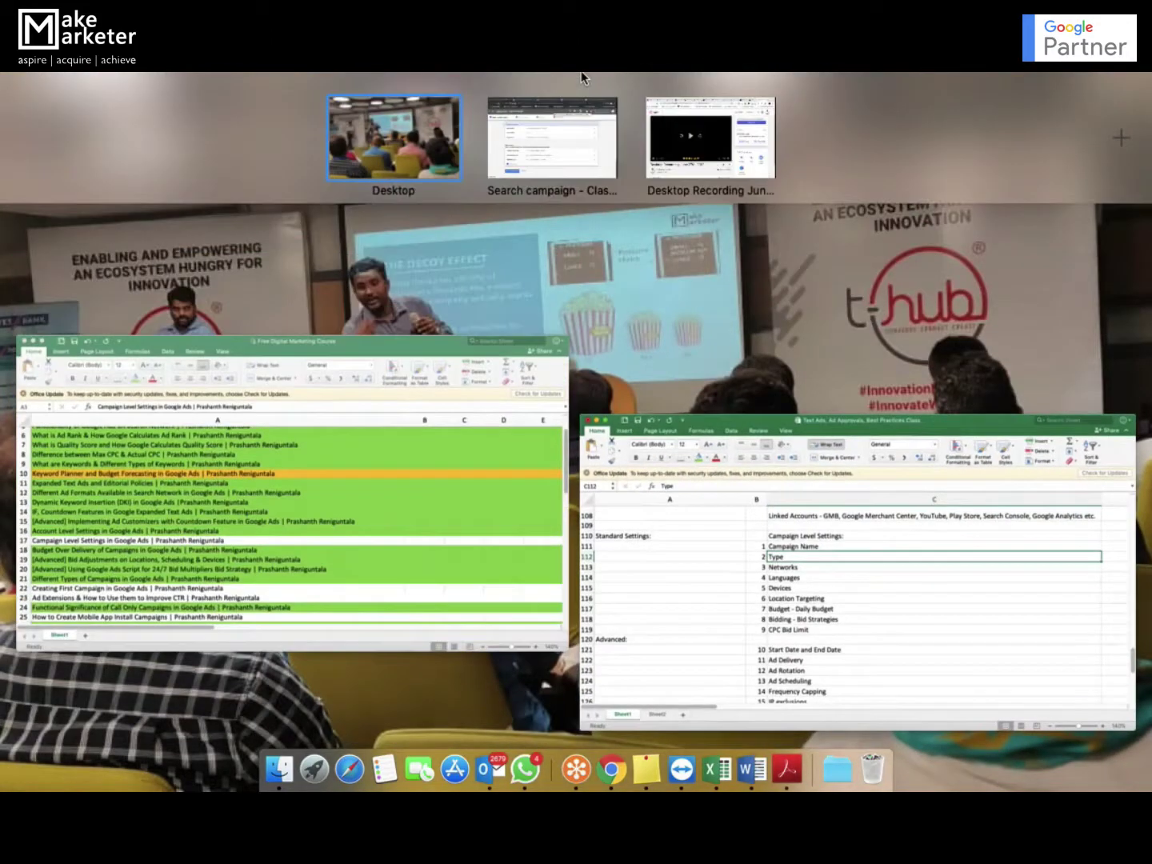
click(574, 129)
scroll(444, 357, up, 3)
scroll(443, 358, down, 2)
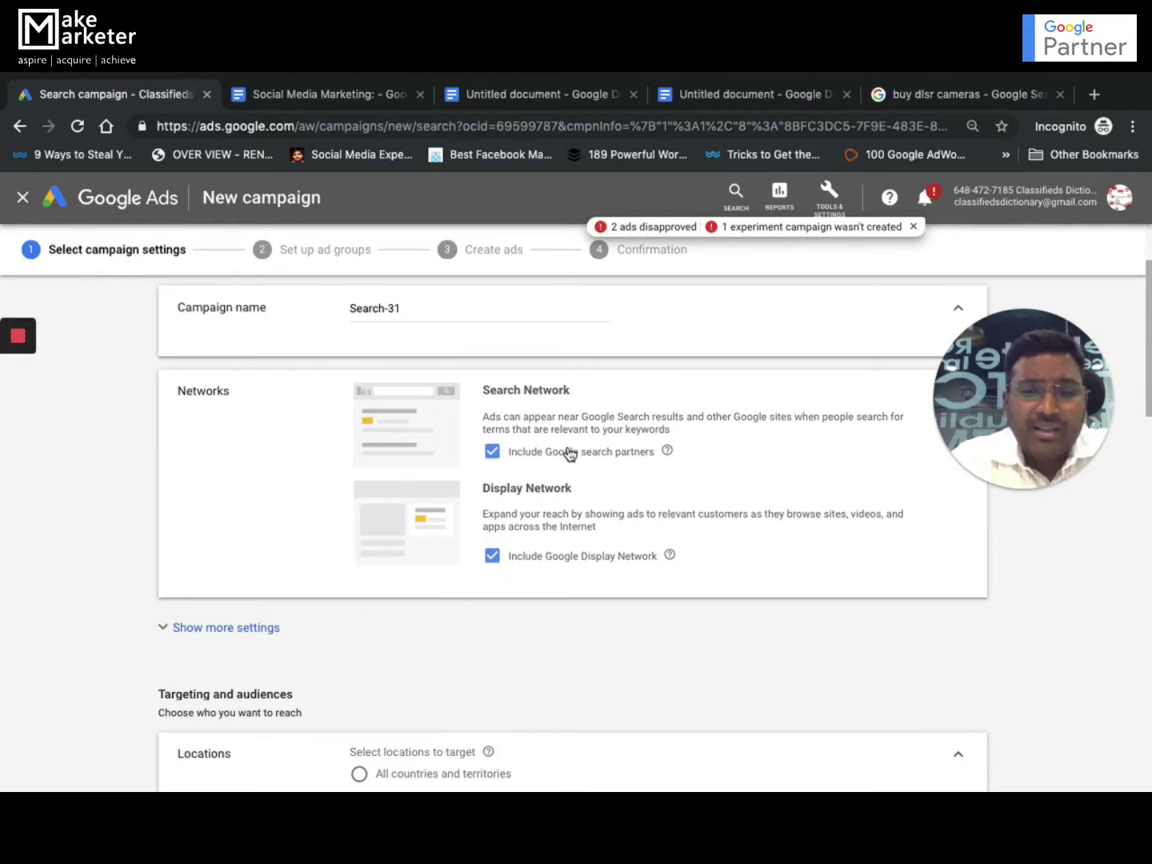
click(492, 452)
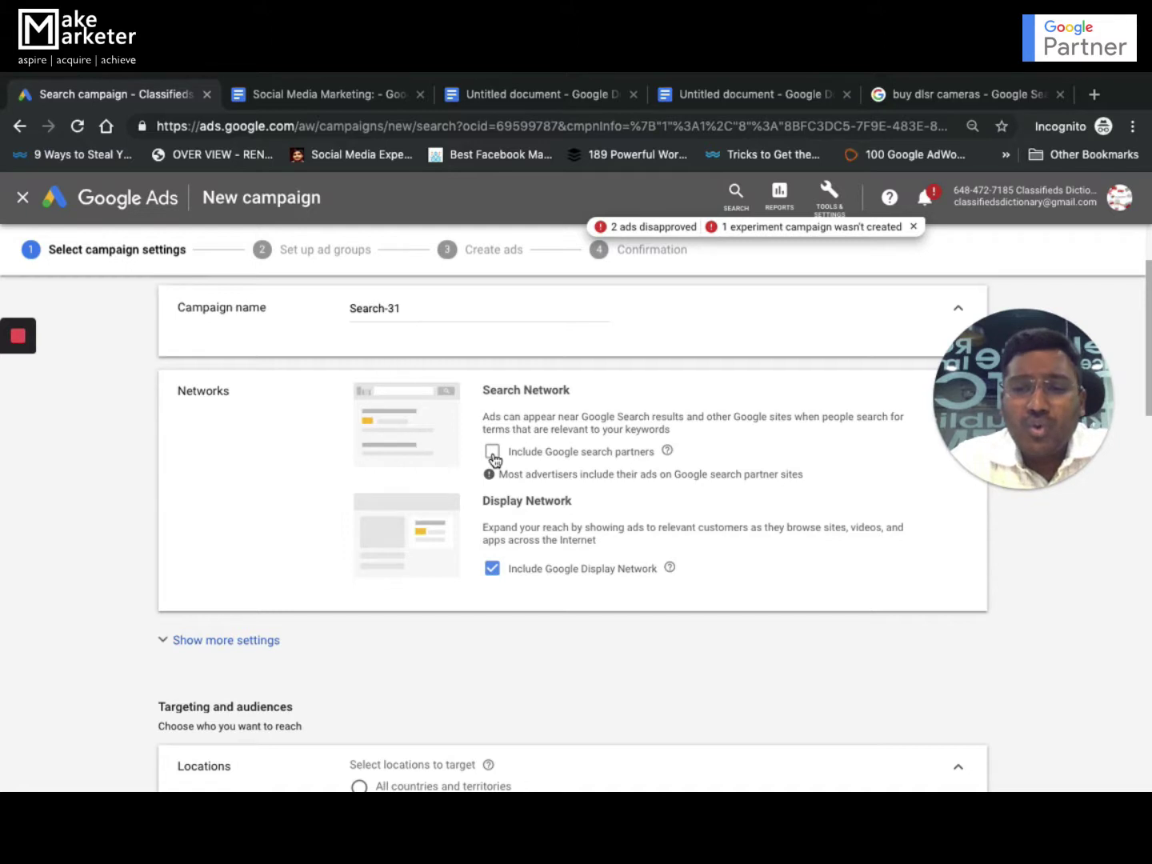
click(493, 570)
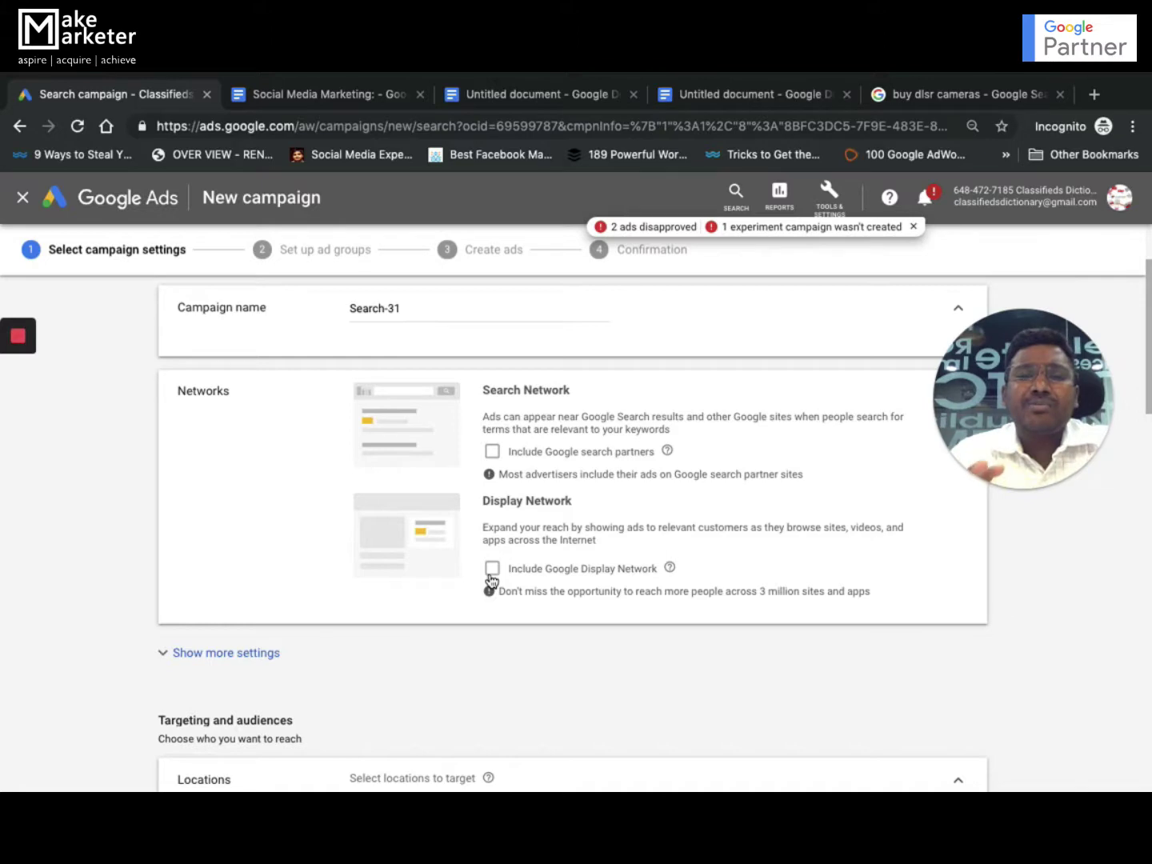
click(493, 453)
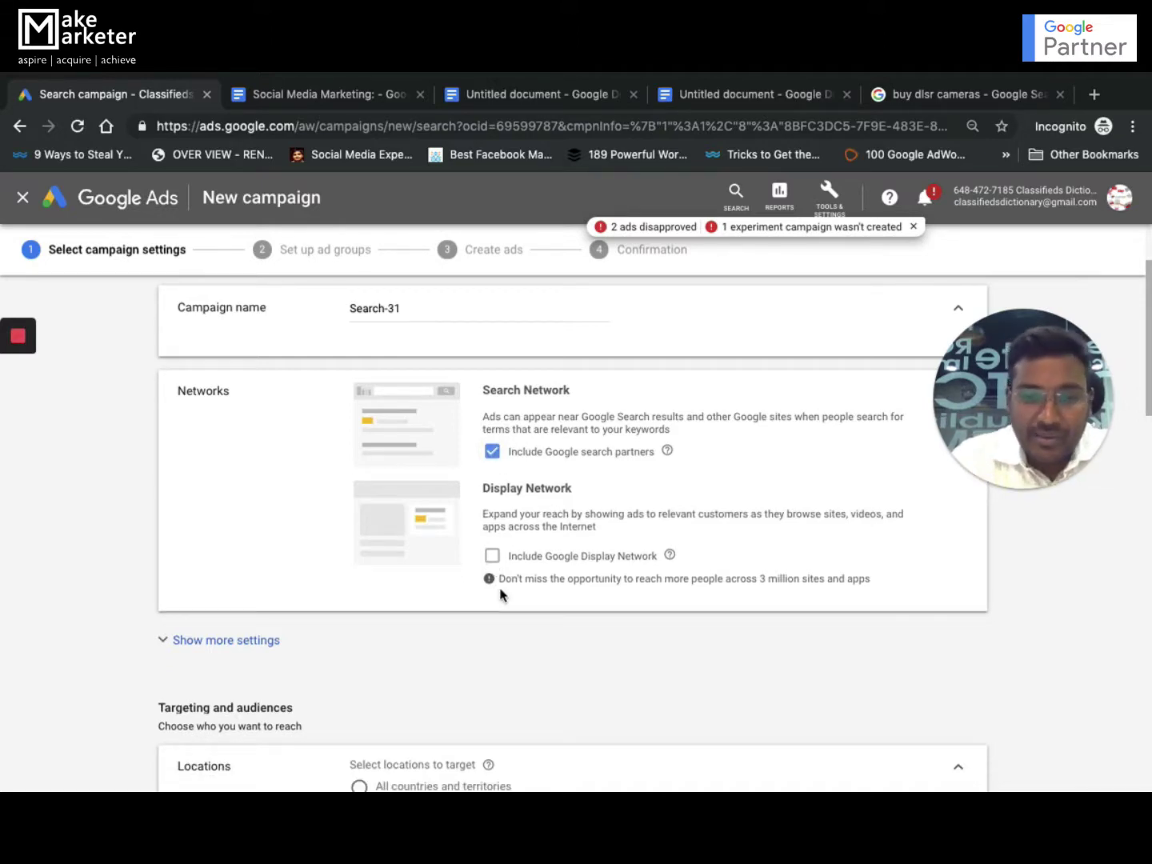
Switch to the Excel workbook and go to the Networks entry under Campaign Level Settings.
key(ctrl+Up)
click(681, 522)
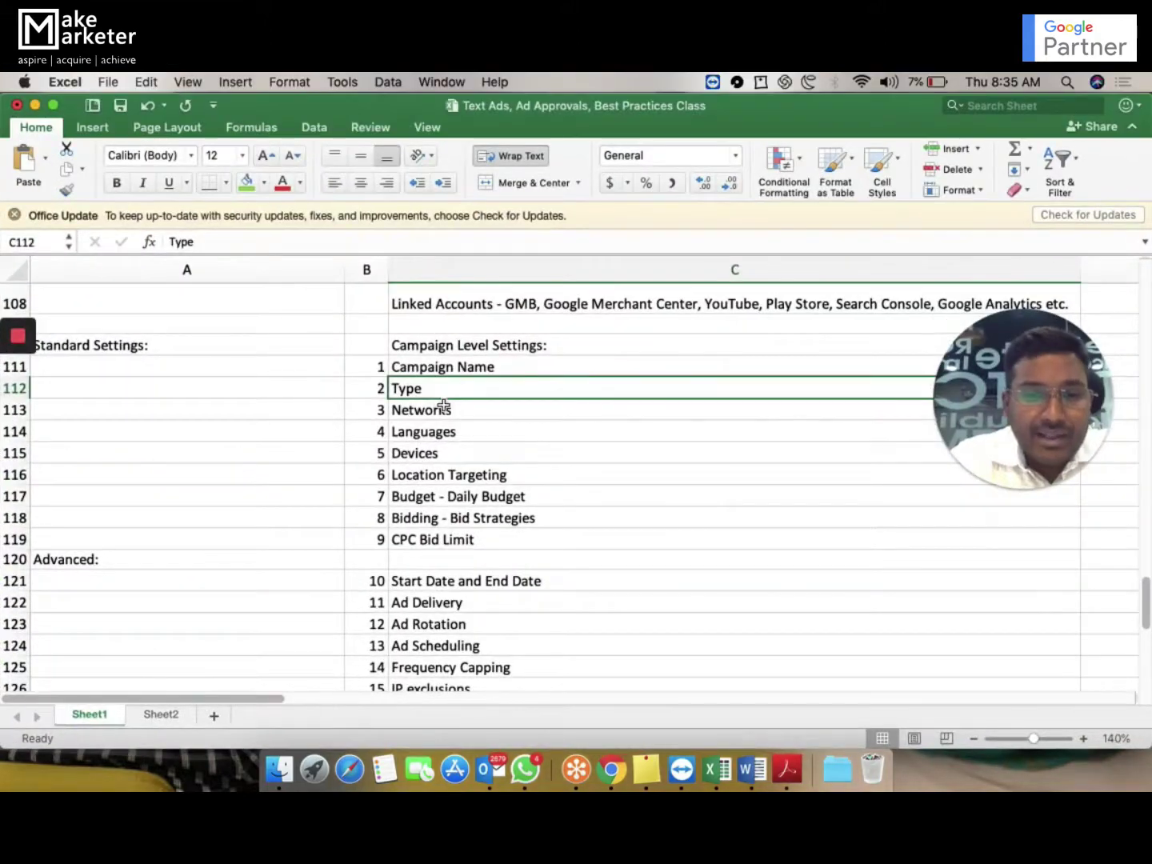
click(444, 411)
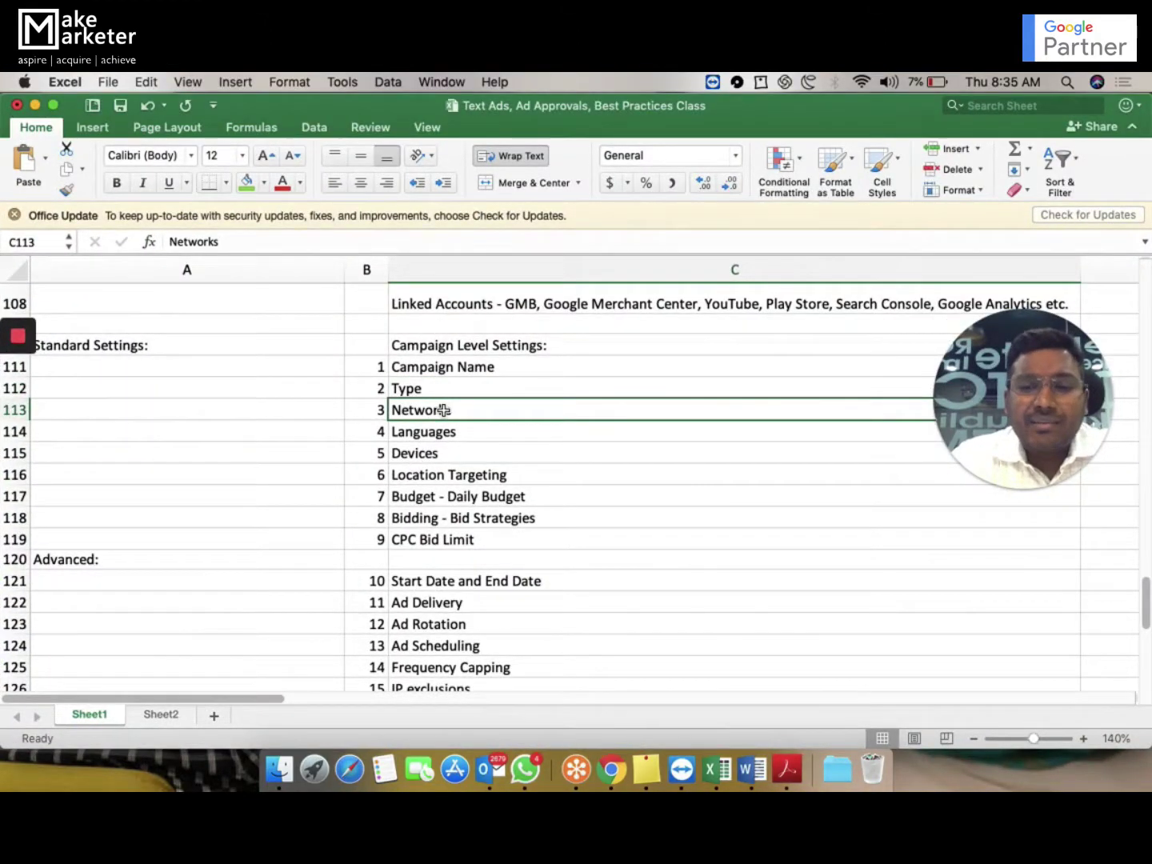
Switch to Google Ads and exclude Google search partners from the campaign's Search Network.
key(ctrl+Up)
mouse_move(429, 86)
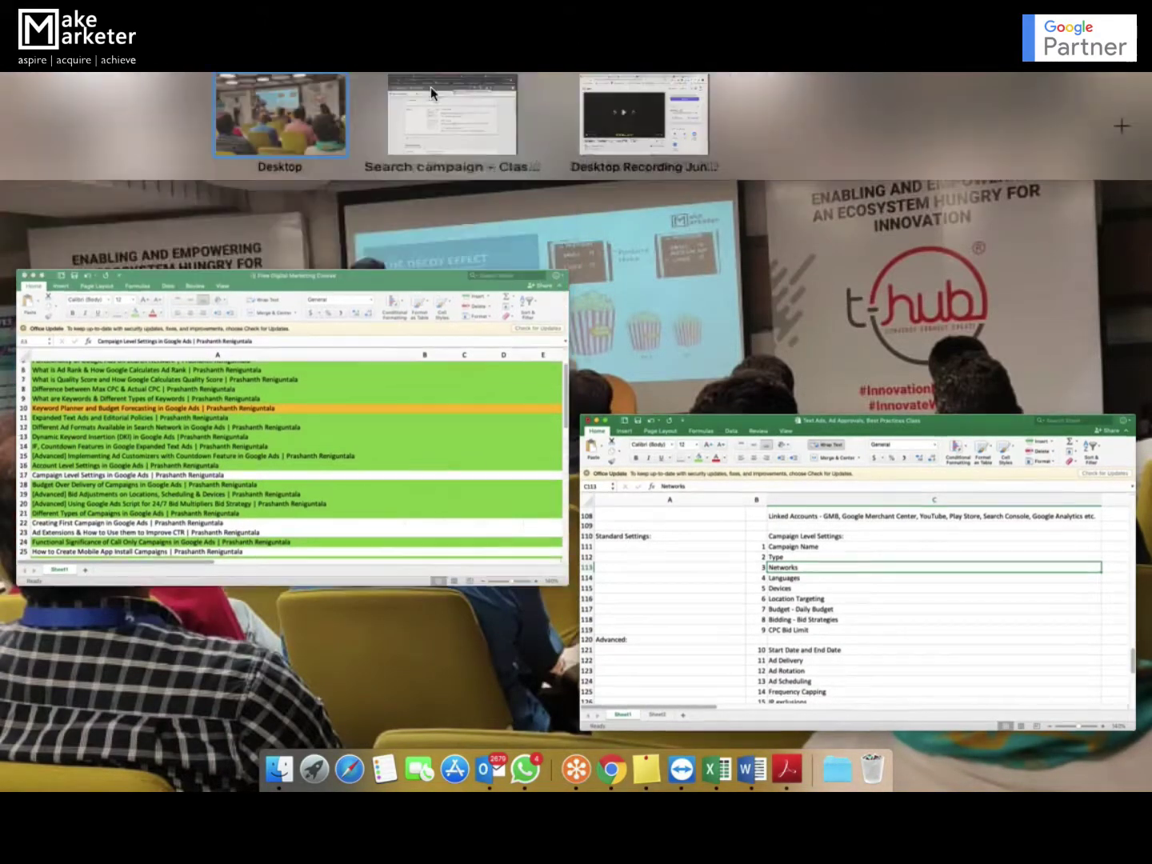
click(467, 130)
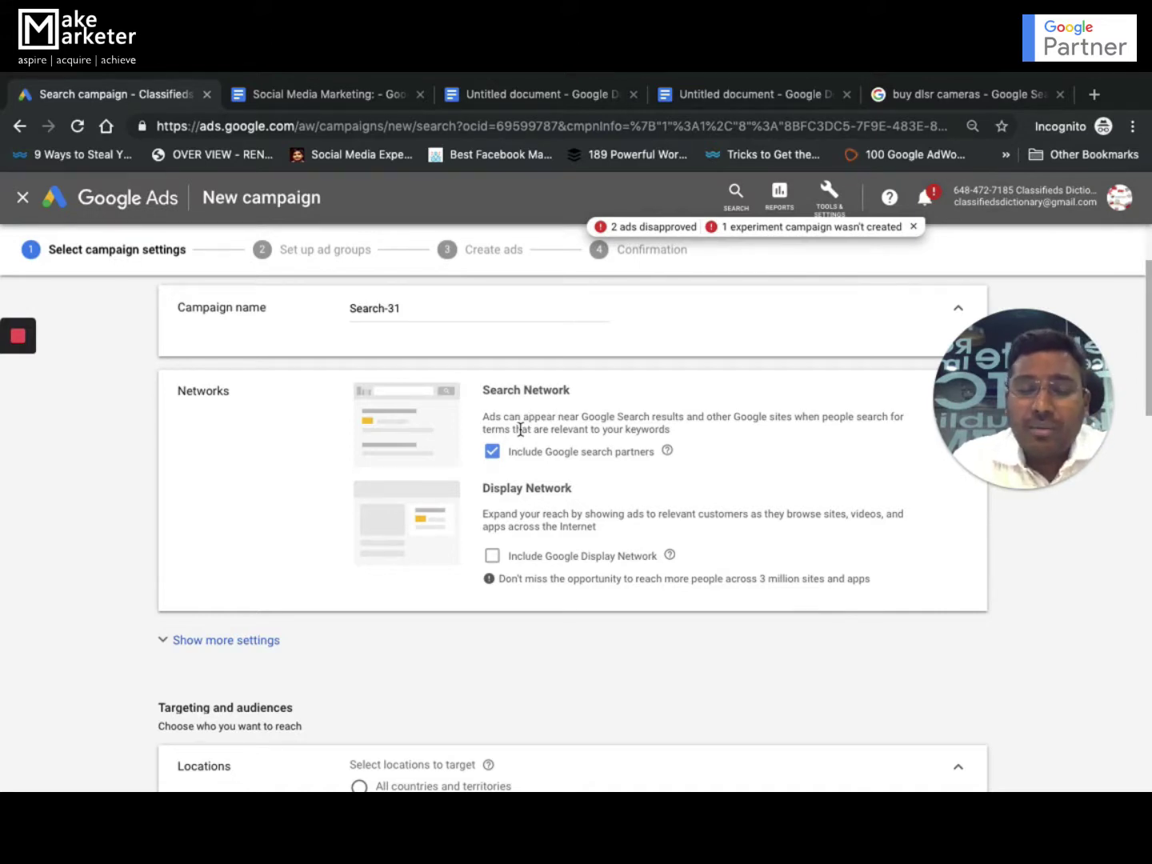
click(492, 460)
click(493, 462)
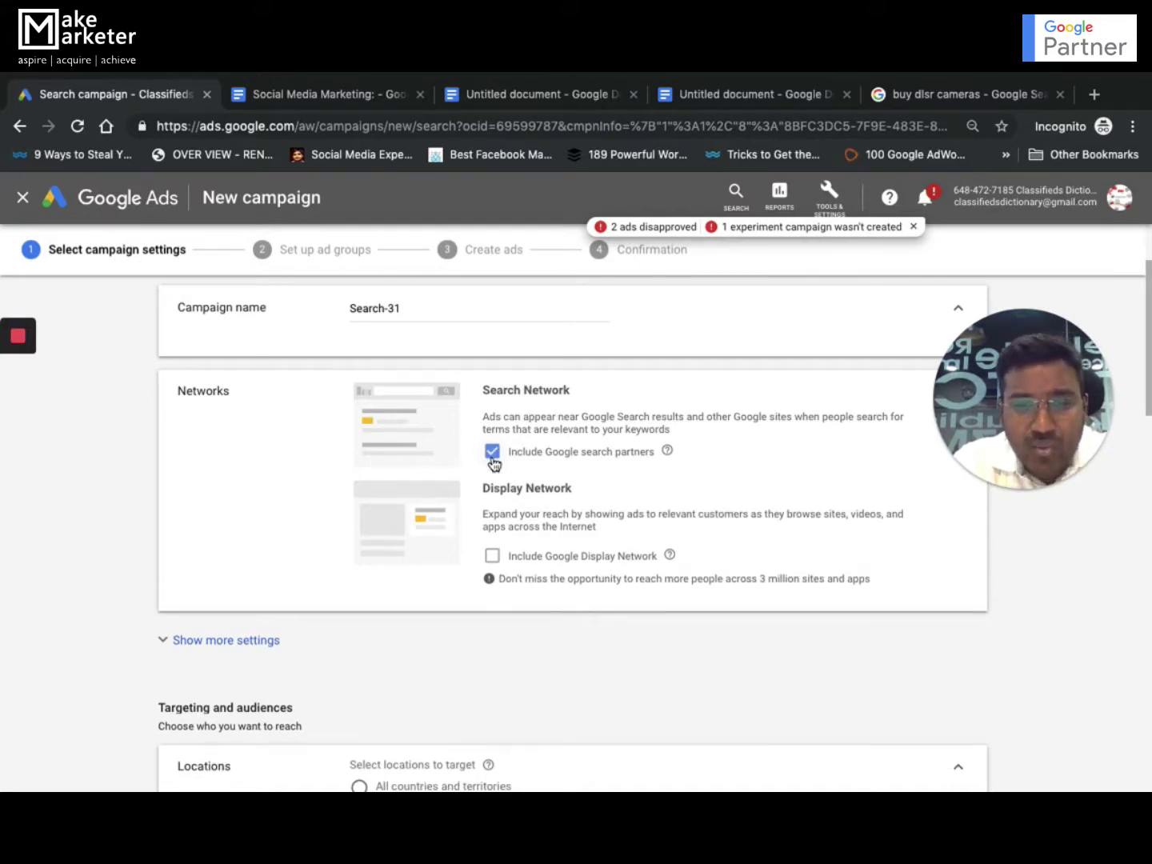
click(493, 461)
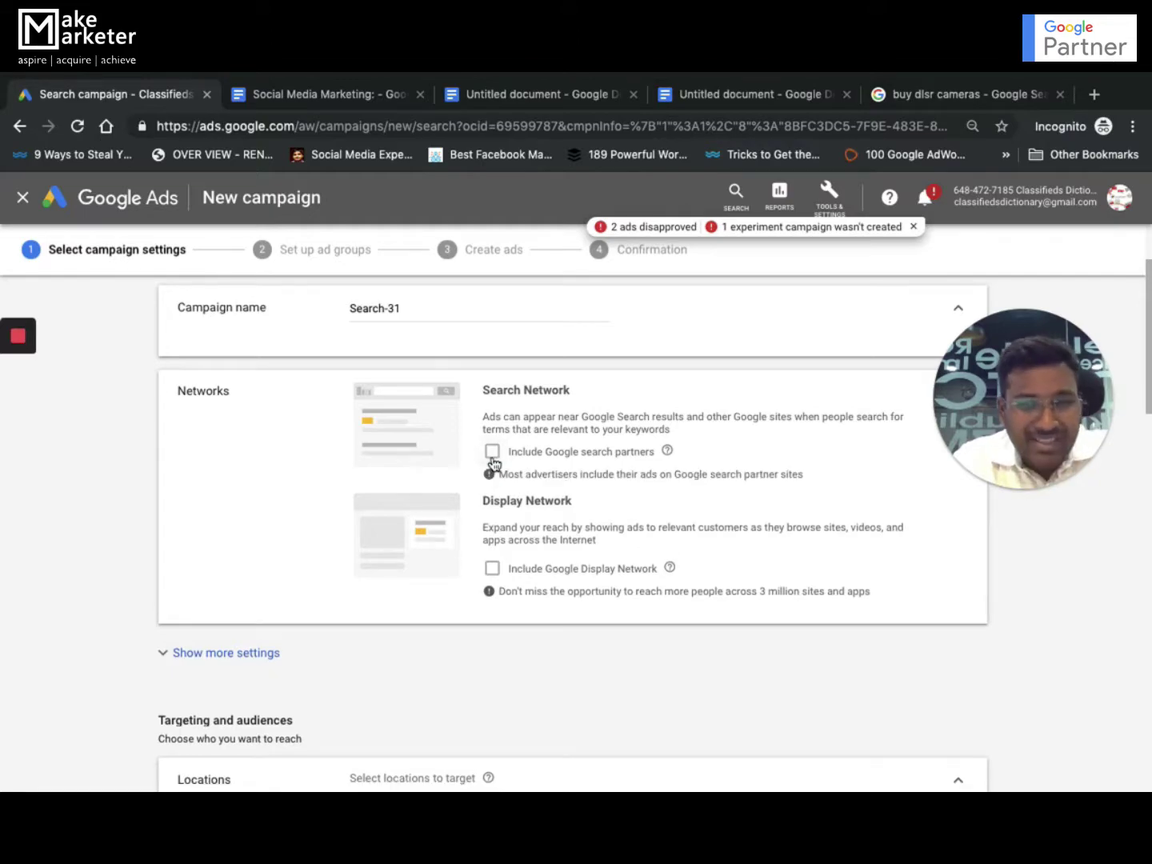
Switch to the Excel workbook and go to the Languages entry under Campaign Level Settings.
key(ctrl+Up)
click(711, 581)
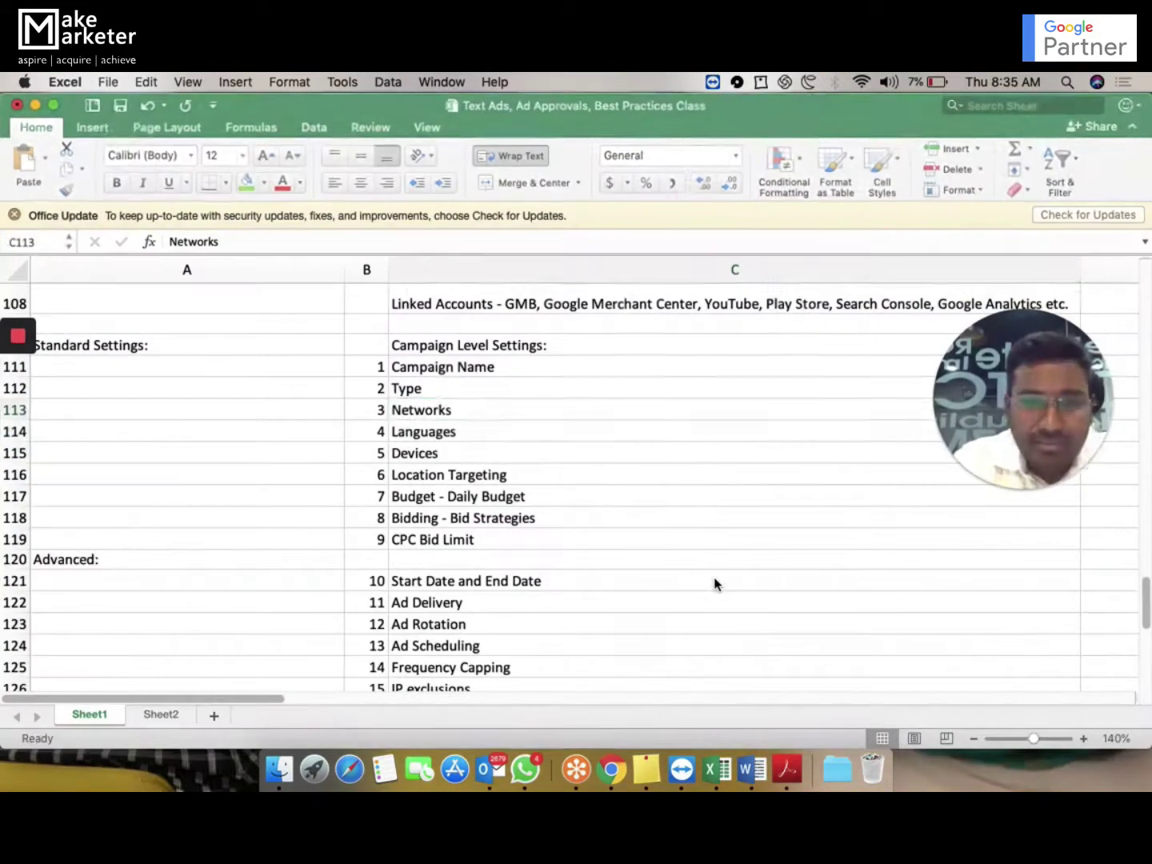
click(454, 433)
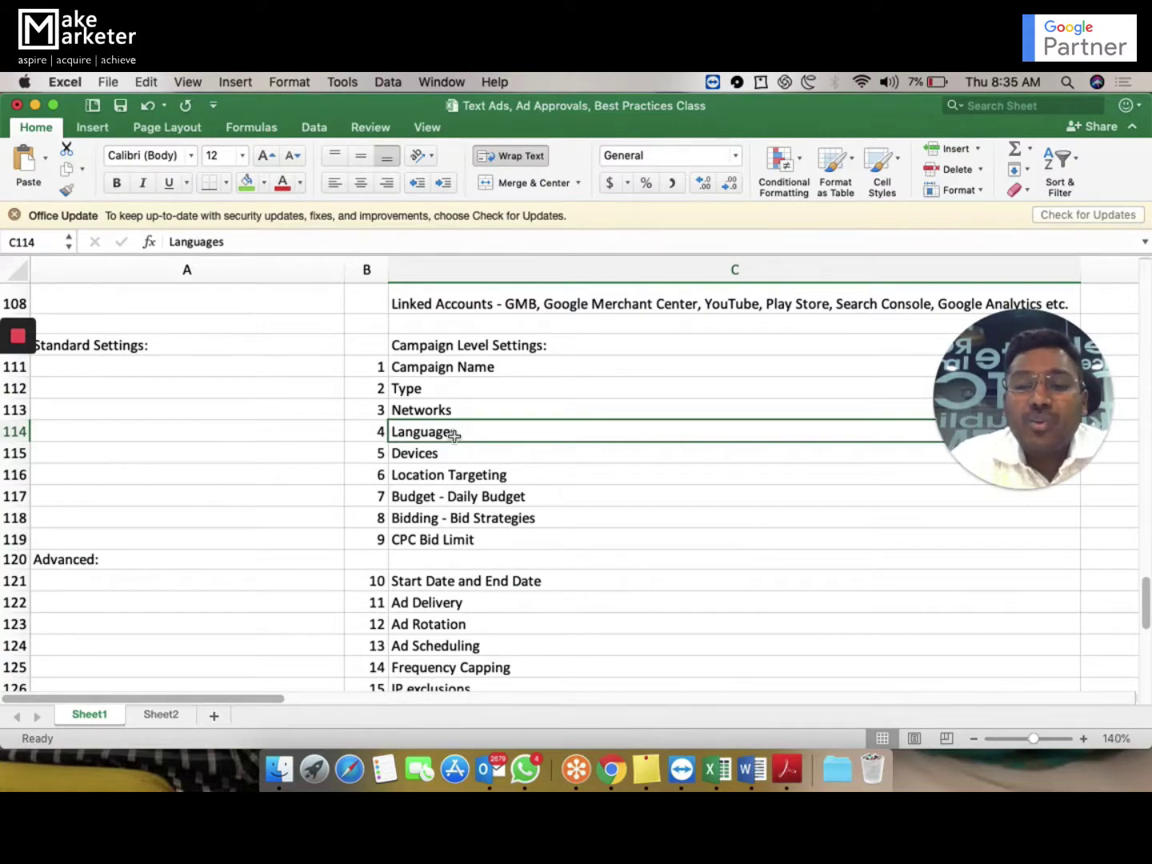
Switch to Google Ads, expand the additional settings below the networks, and review the locations, languages, audiences and budget sections.
key(ctrl+Up)
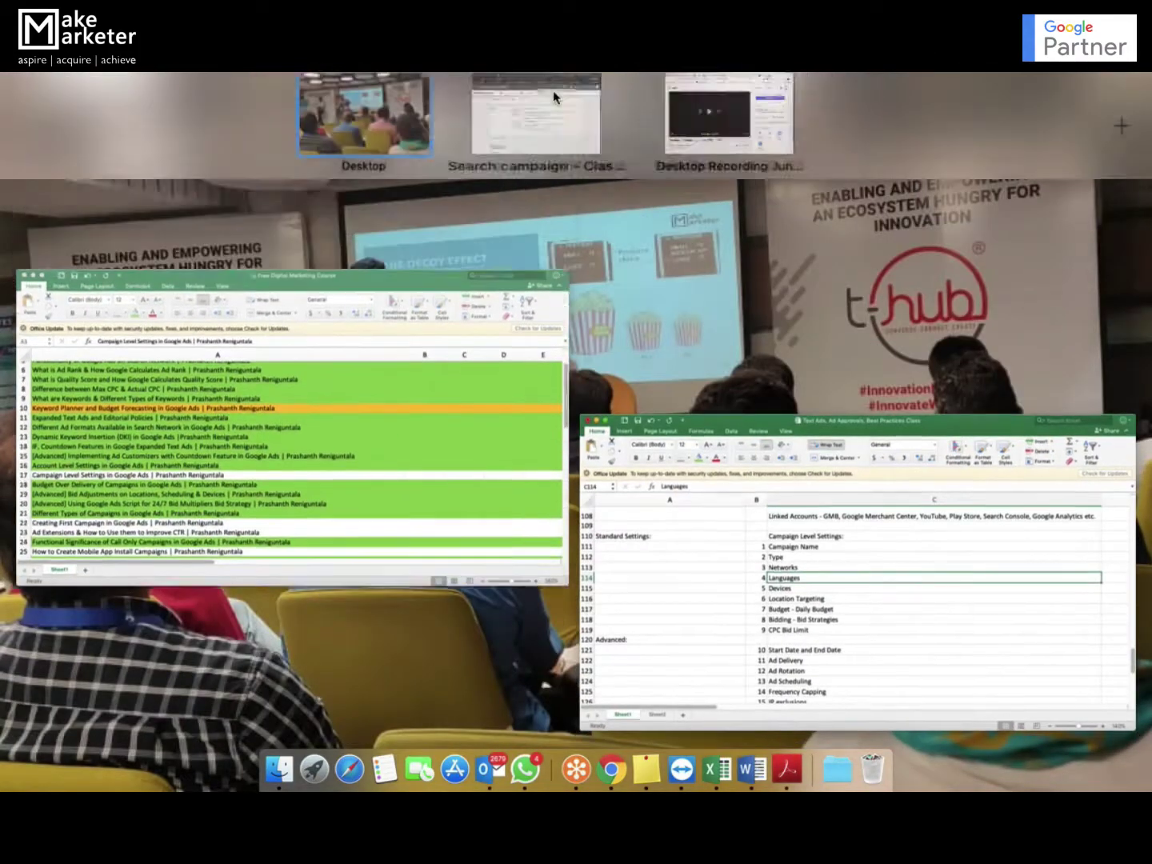
click(549, 149)
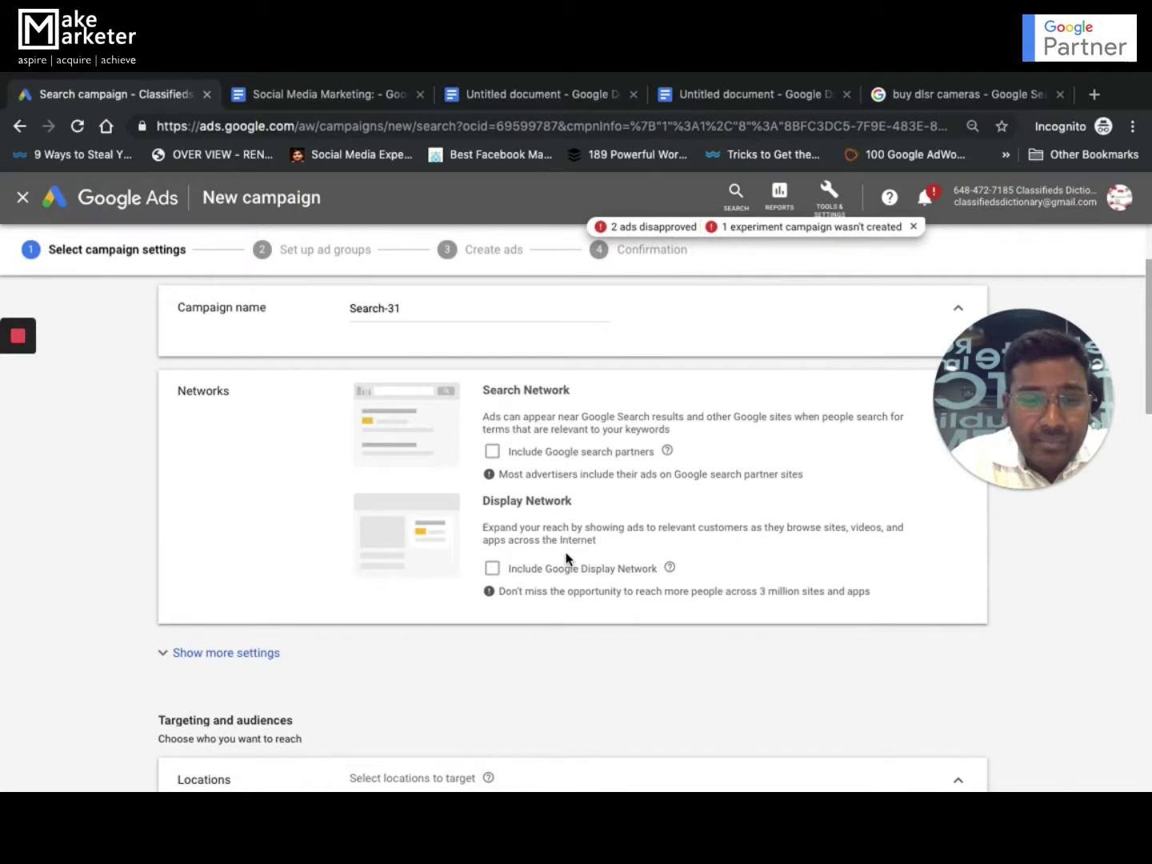
scroll(564, 558, down, 2)
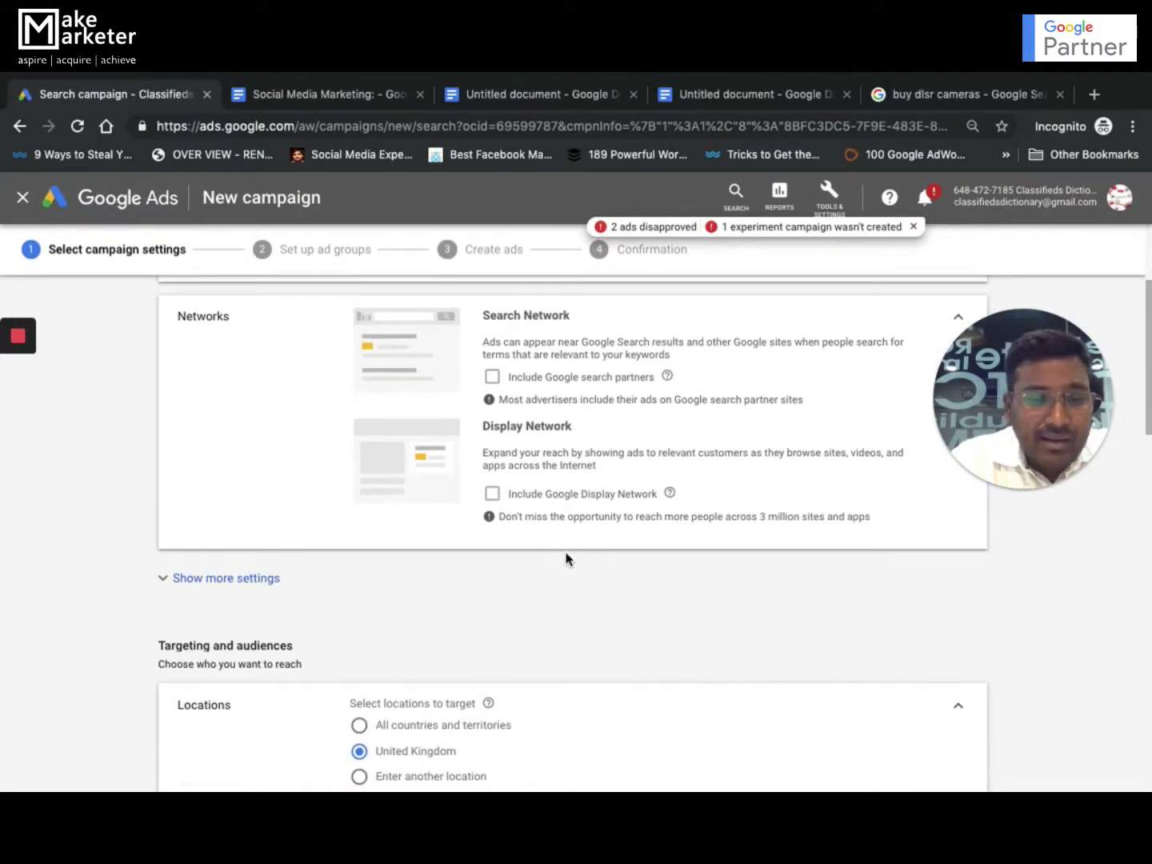
click(245, 584)
scroll(465, 614, down, 5)
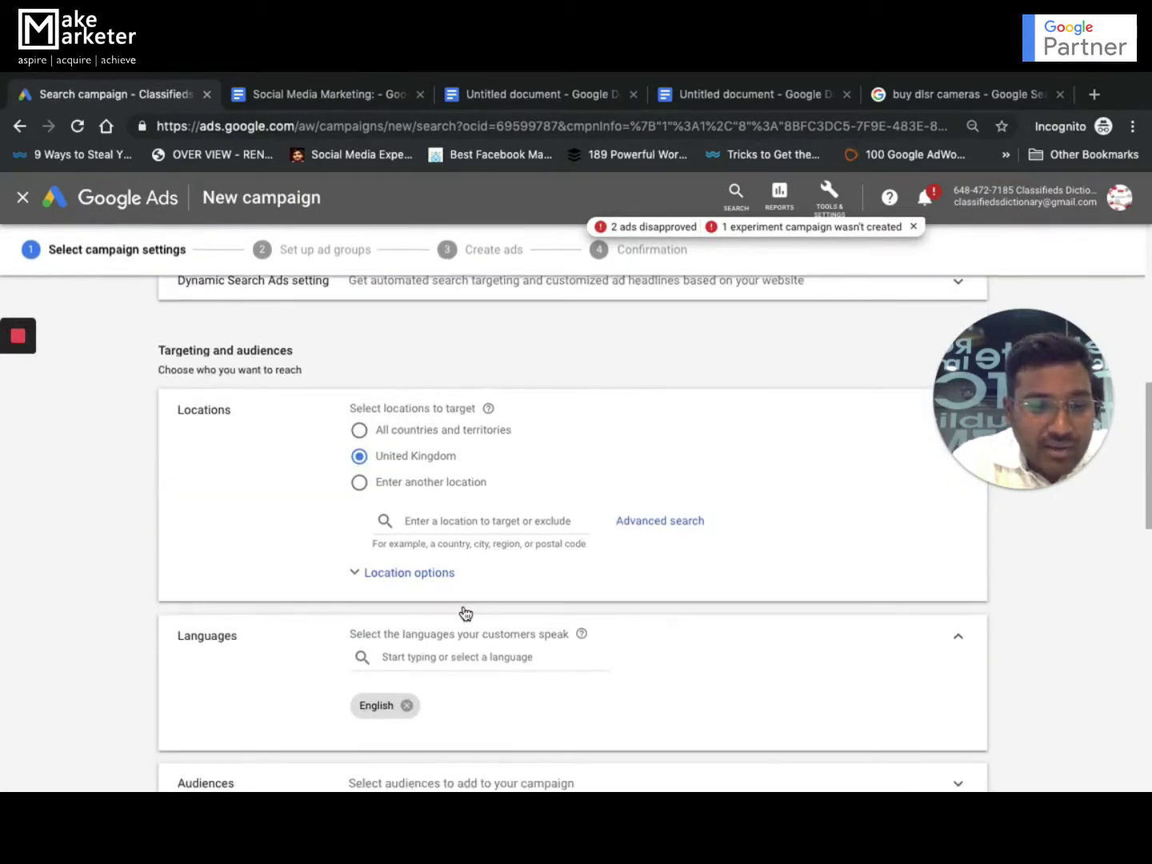
scroll(465, 614, down, 2)
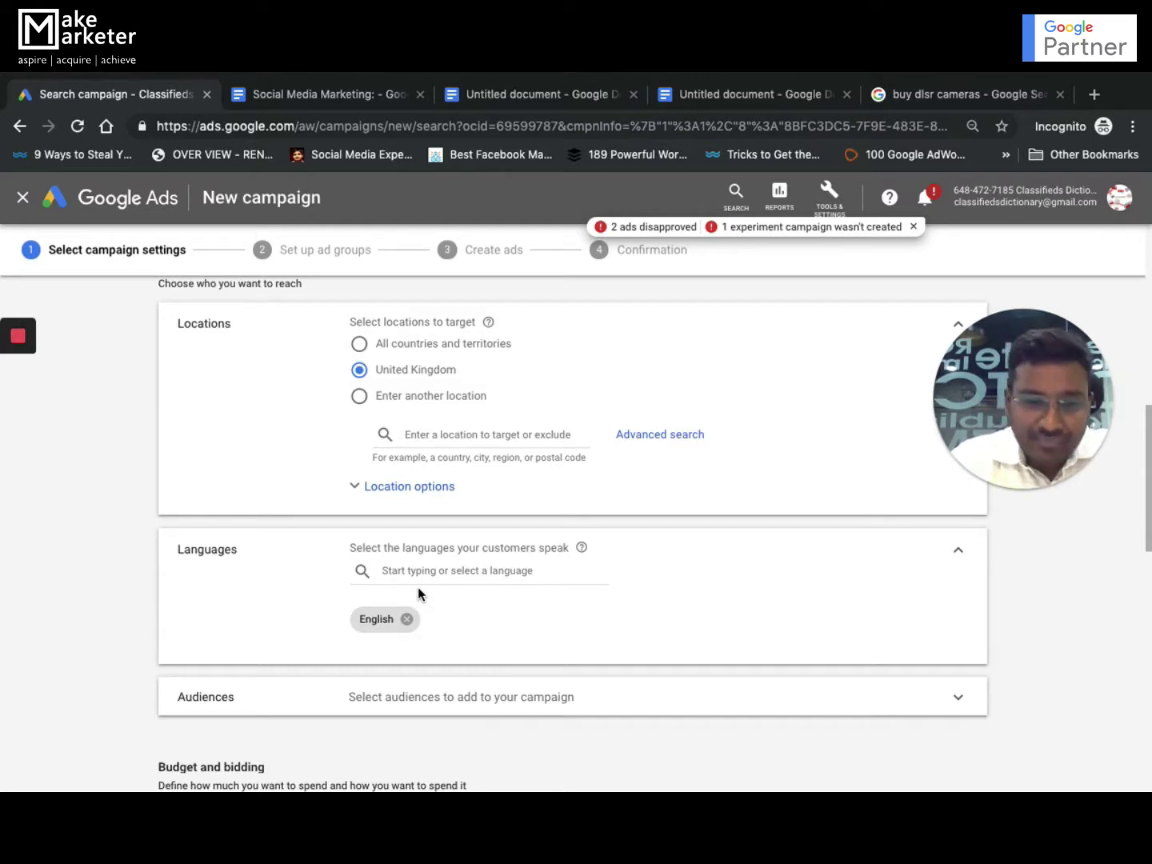
scroll(419, 595, down, 2)
scroll(508, 475, down, 1)
scroll(508, 475, down, 1)
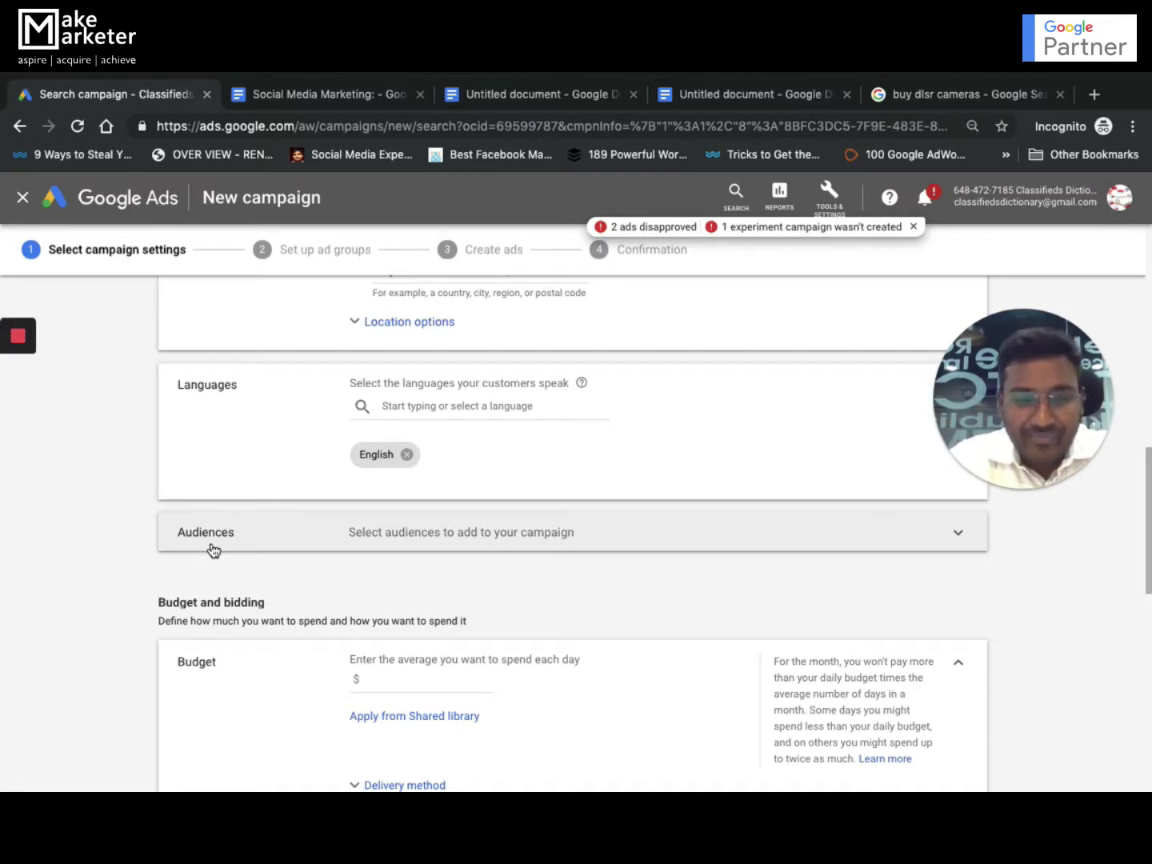
scroll(556, 559, down, 2)
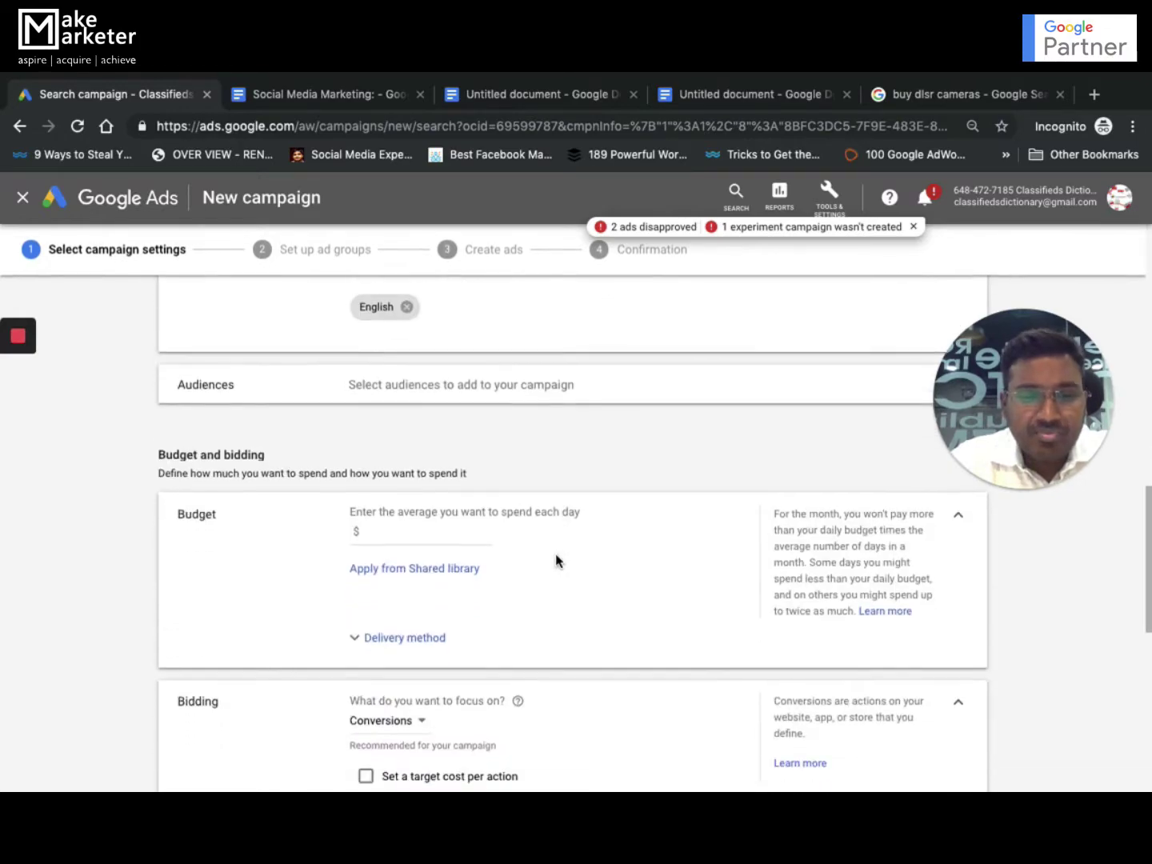
Switch to the Excel workbook and extend the Devices entry to read "Devices (Laptop|Desktop, Mobile, Tablet)", dismissing the low battery notification.
key(ctrl+Up)
click(703, 555)
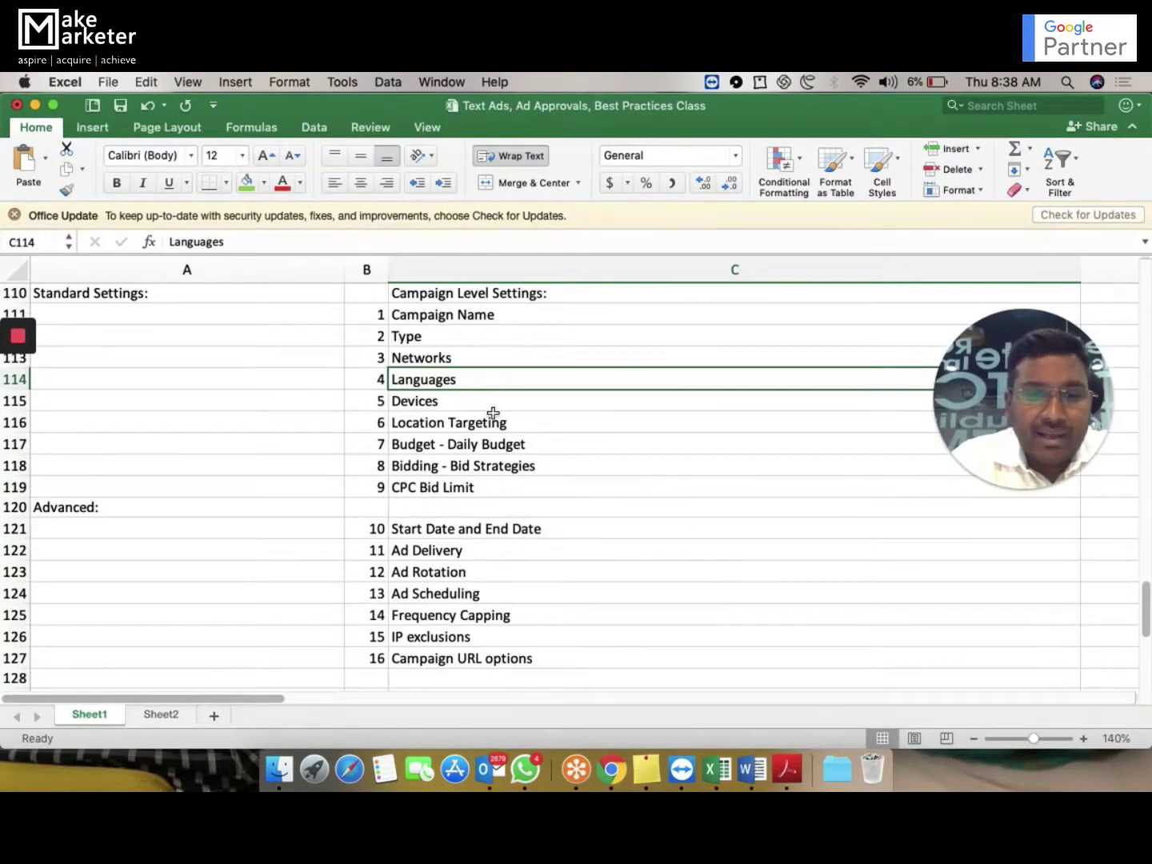
click(440, 401)
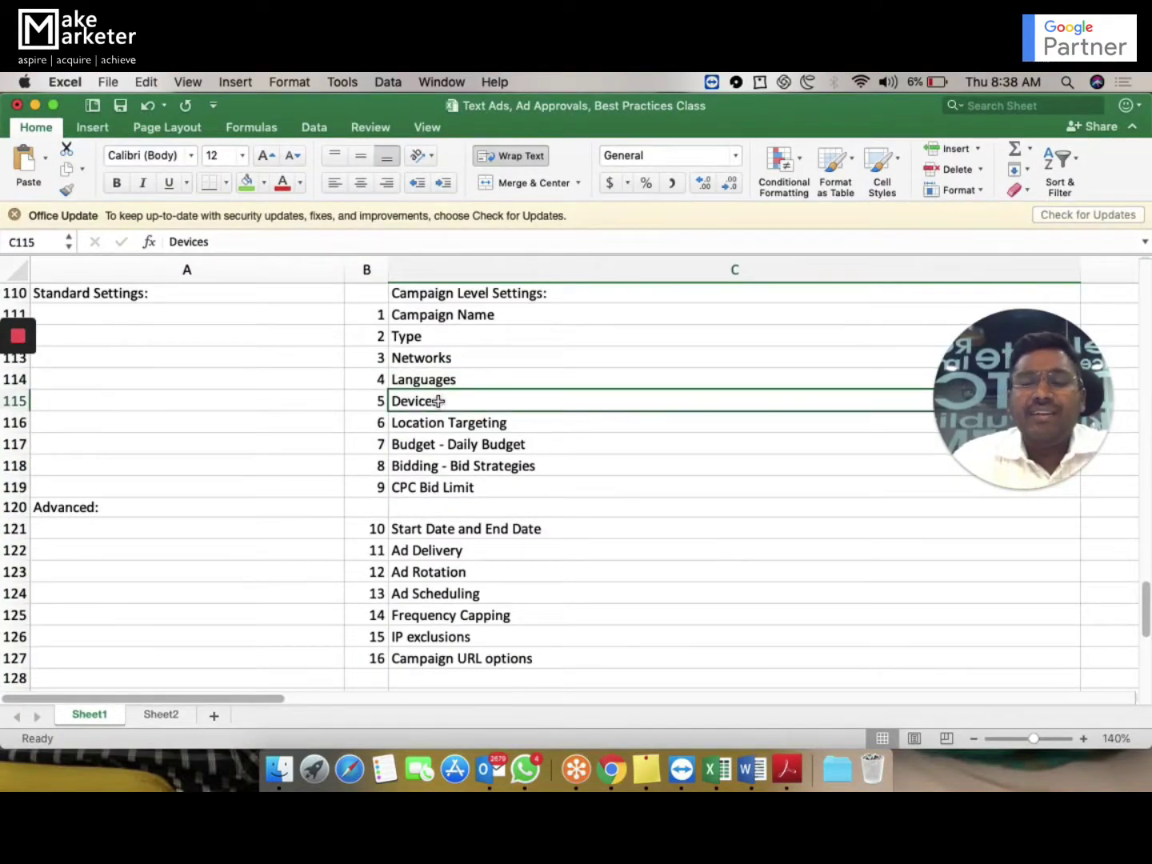
double_click(547, 401)
text(()
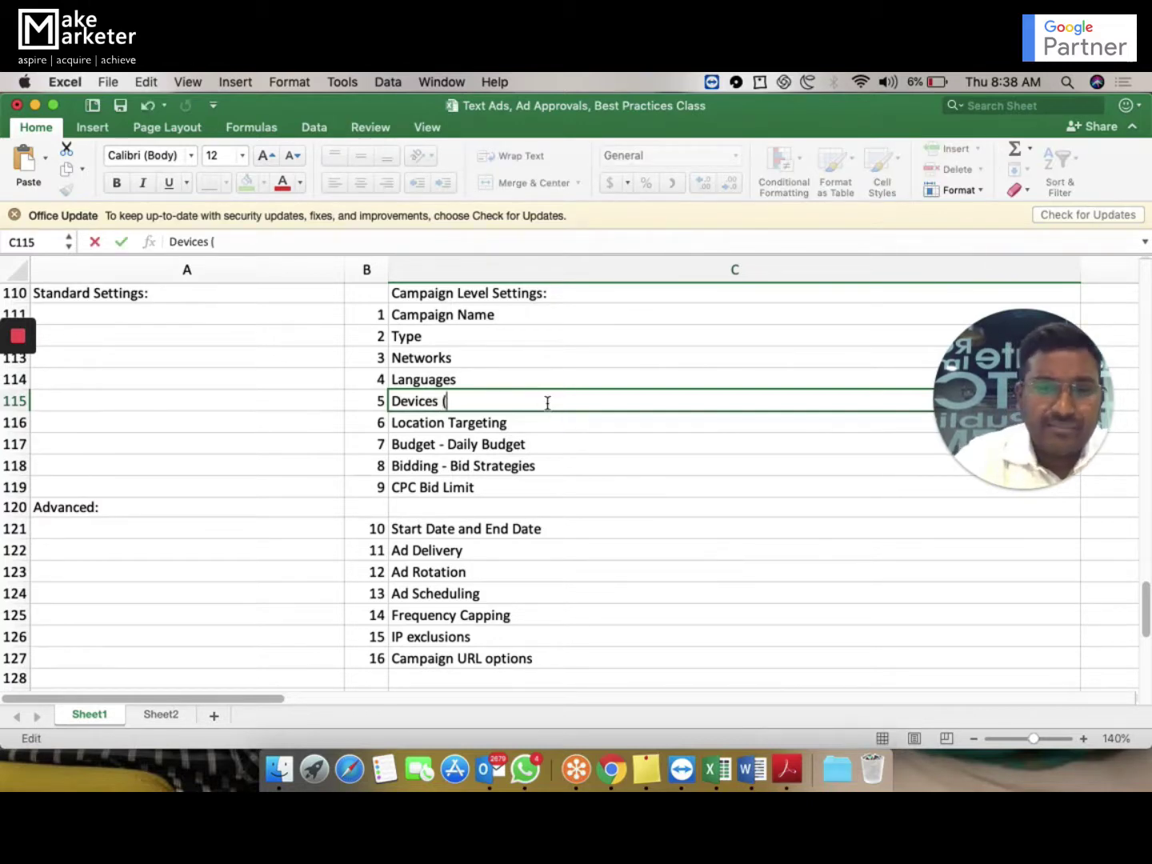
text(Lptop)
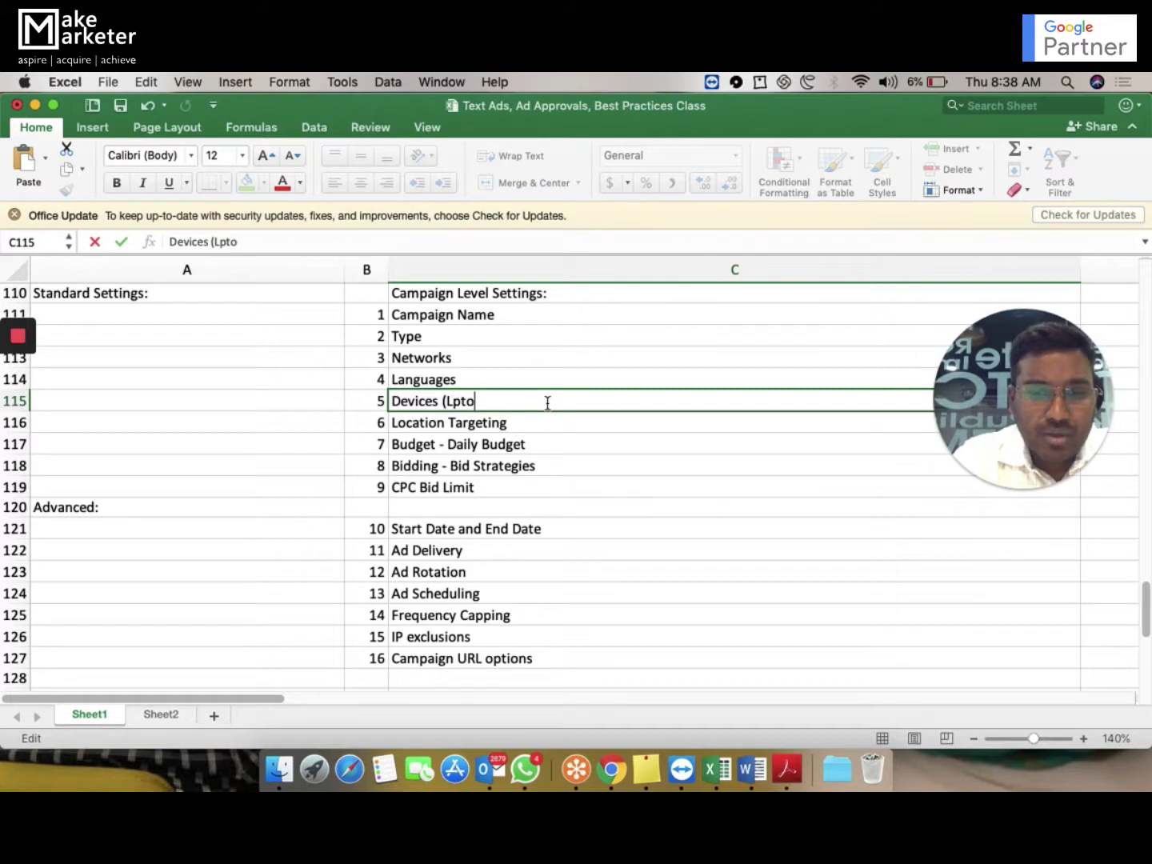
key(BackSpace)
key(BackSpace)
key(BackSpace)
key(BackSpace)
text(aptop)
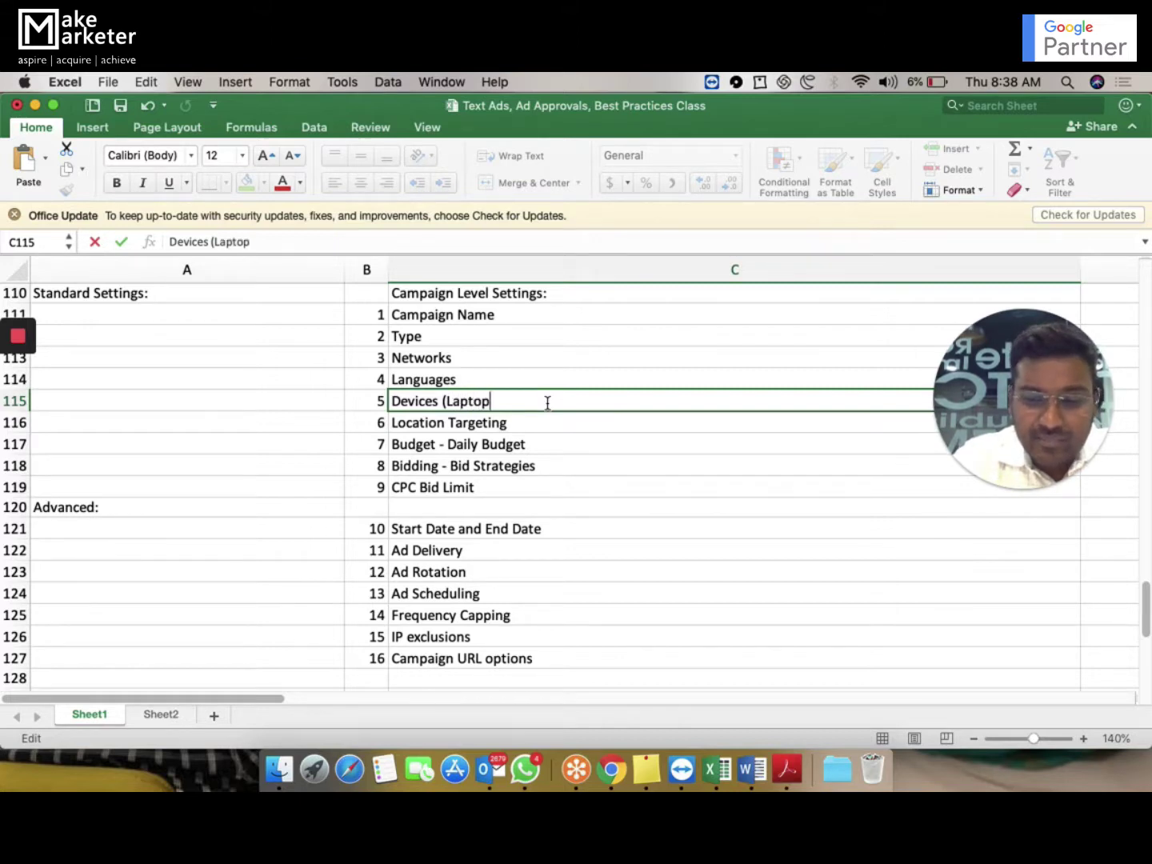
text(m)
key(BackSpace)
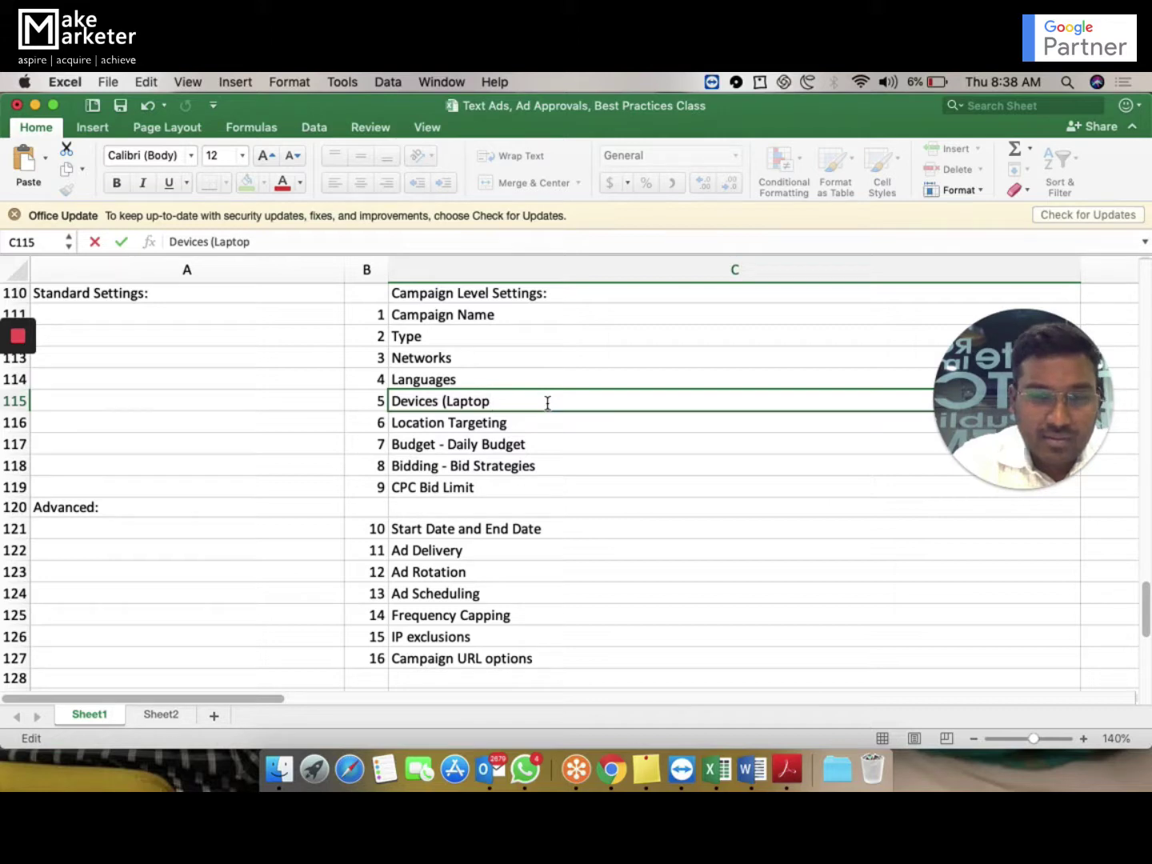
key(BackSpace)
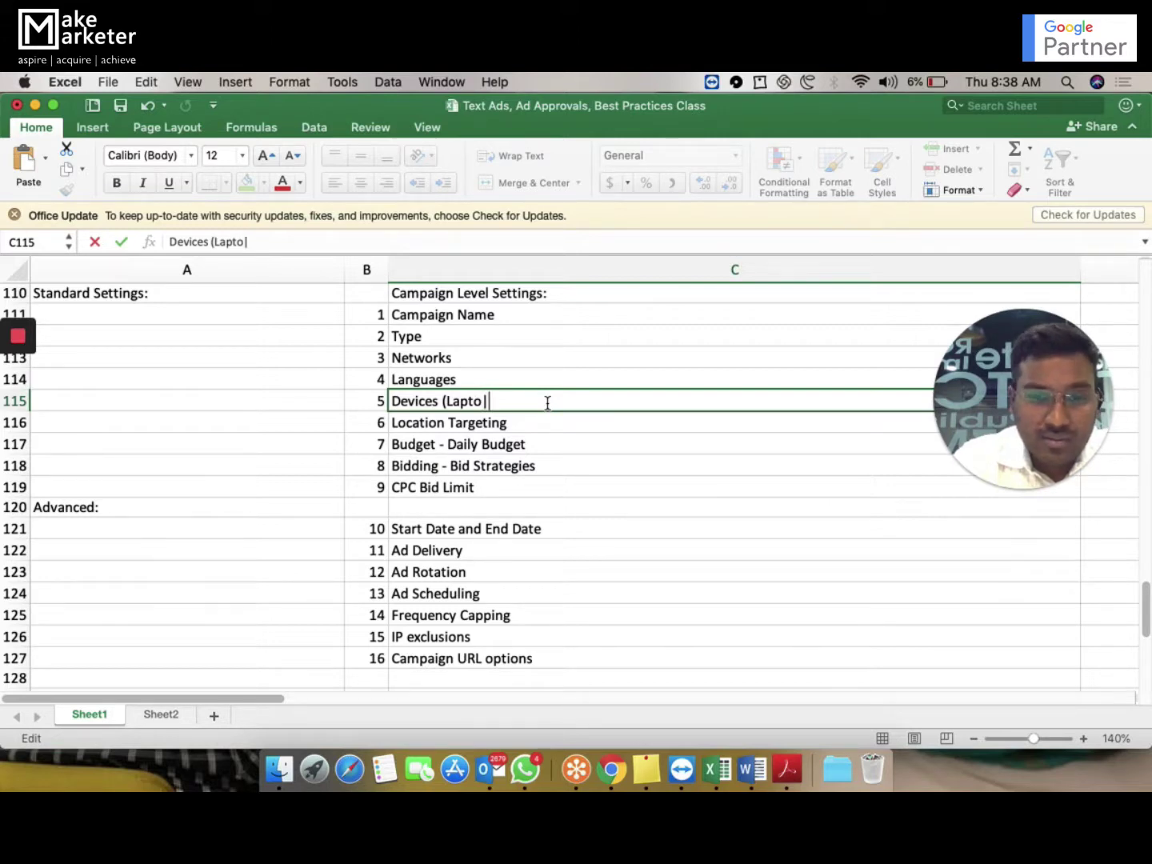
text(p|Desktop, Mobile, Tablet)
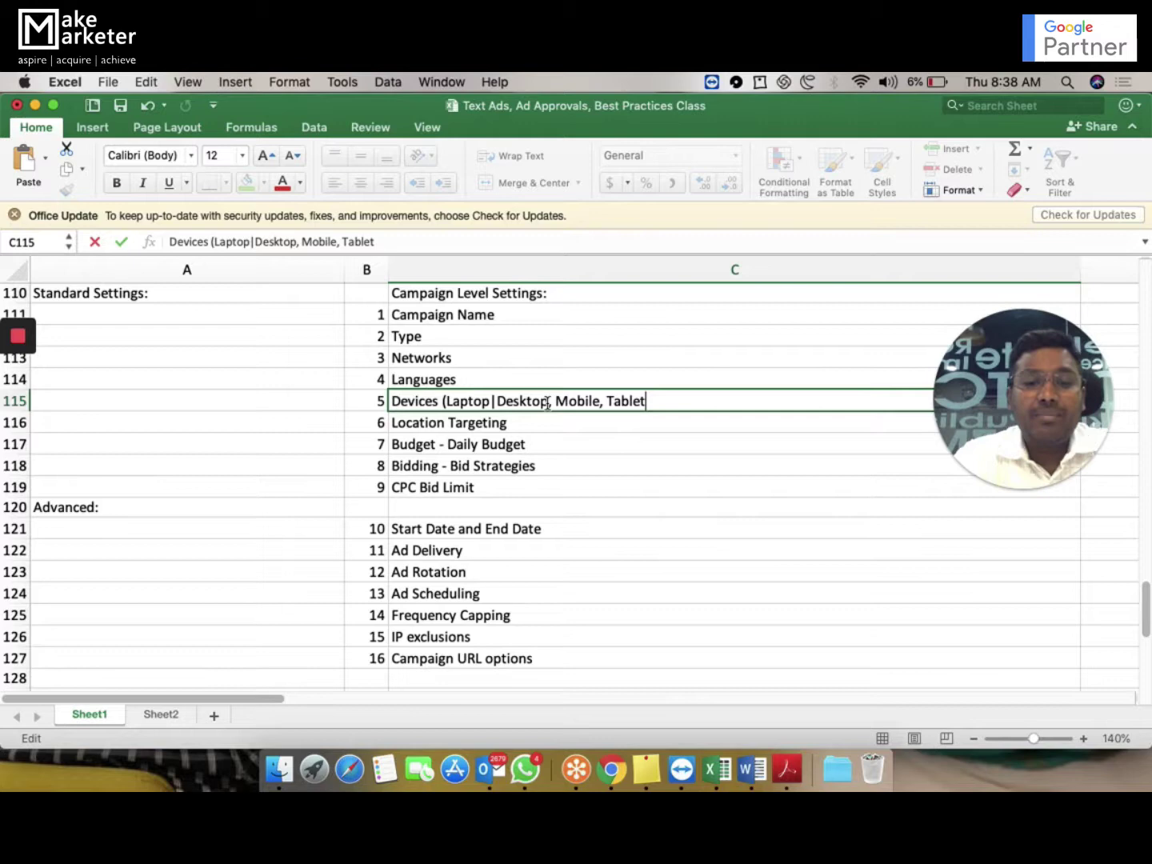
text())
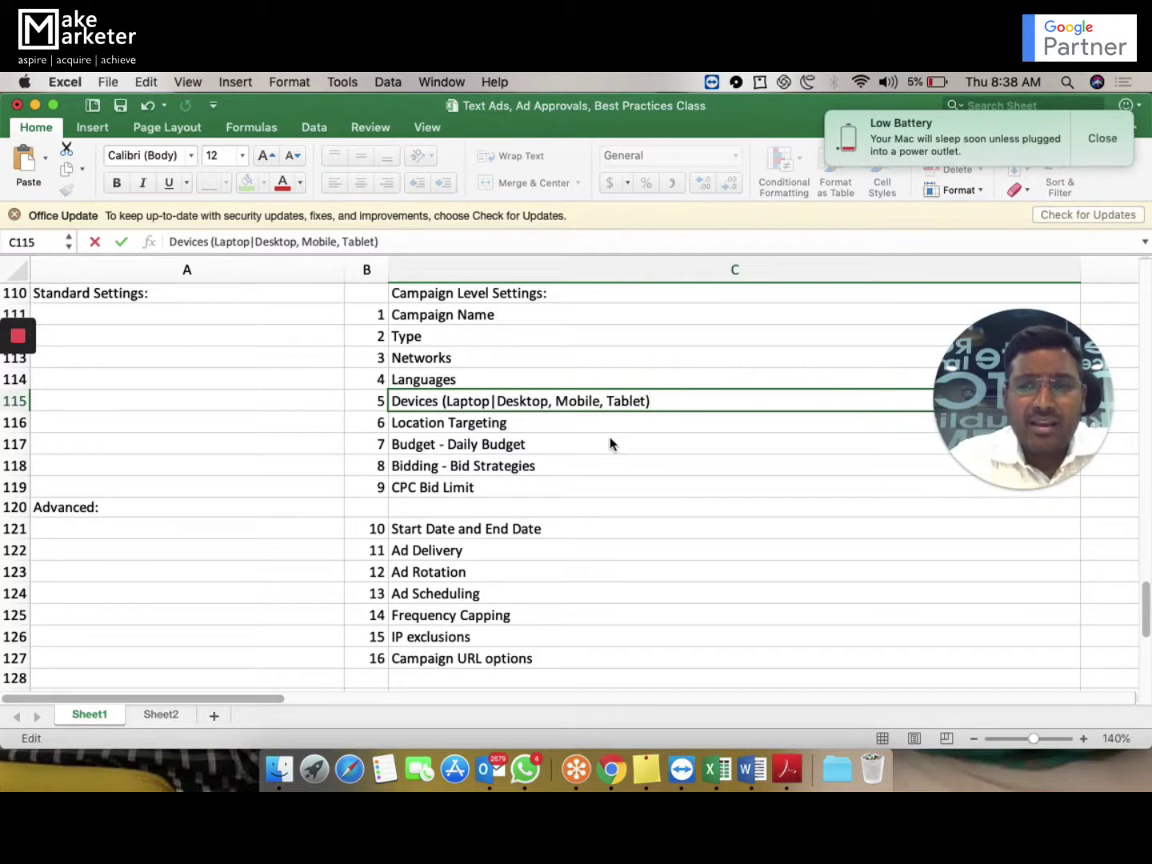
click(1104, 139)
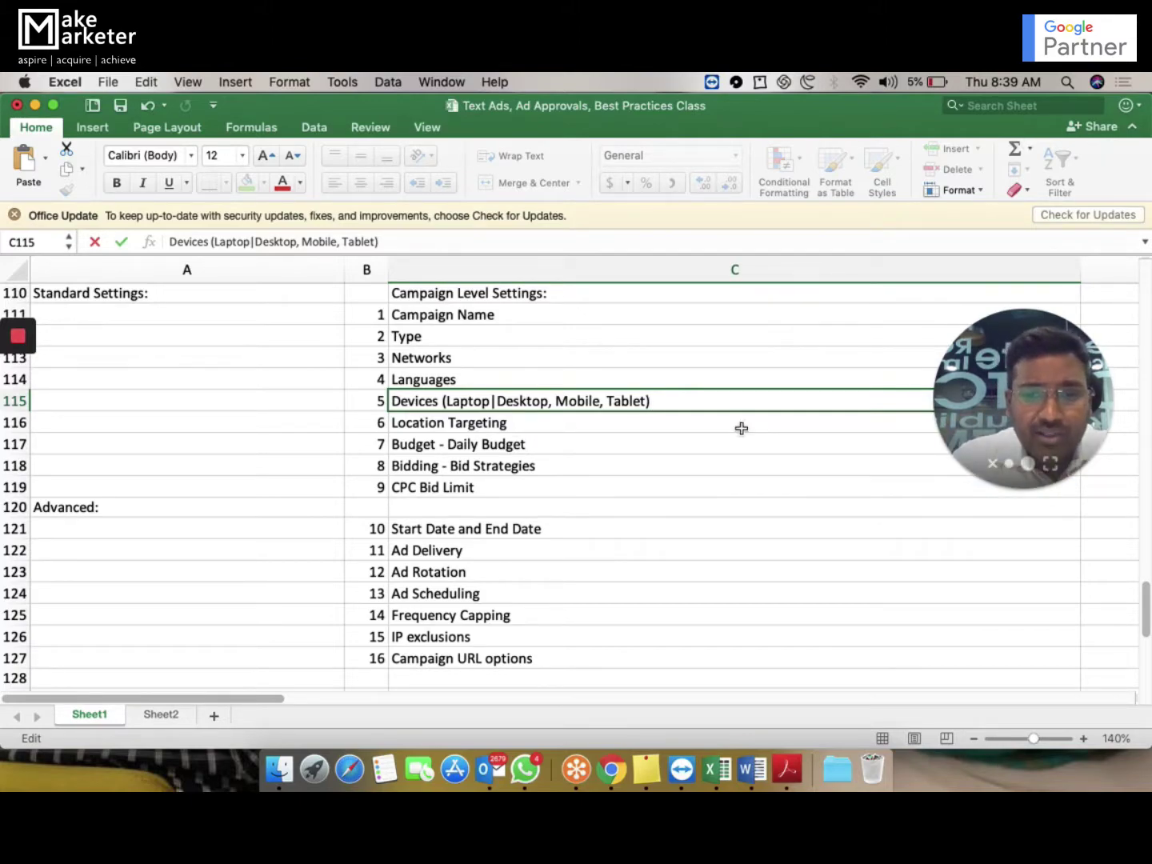
Glance at Google Ads, return to the Excel workbook and commit the Devices entry, moving on to Location Targeting.
key(ctrl+Up)
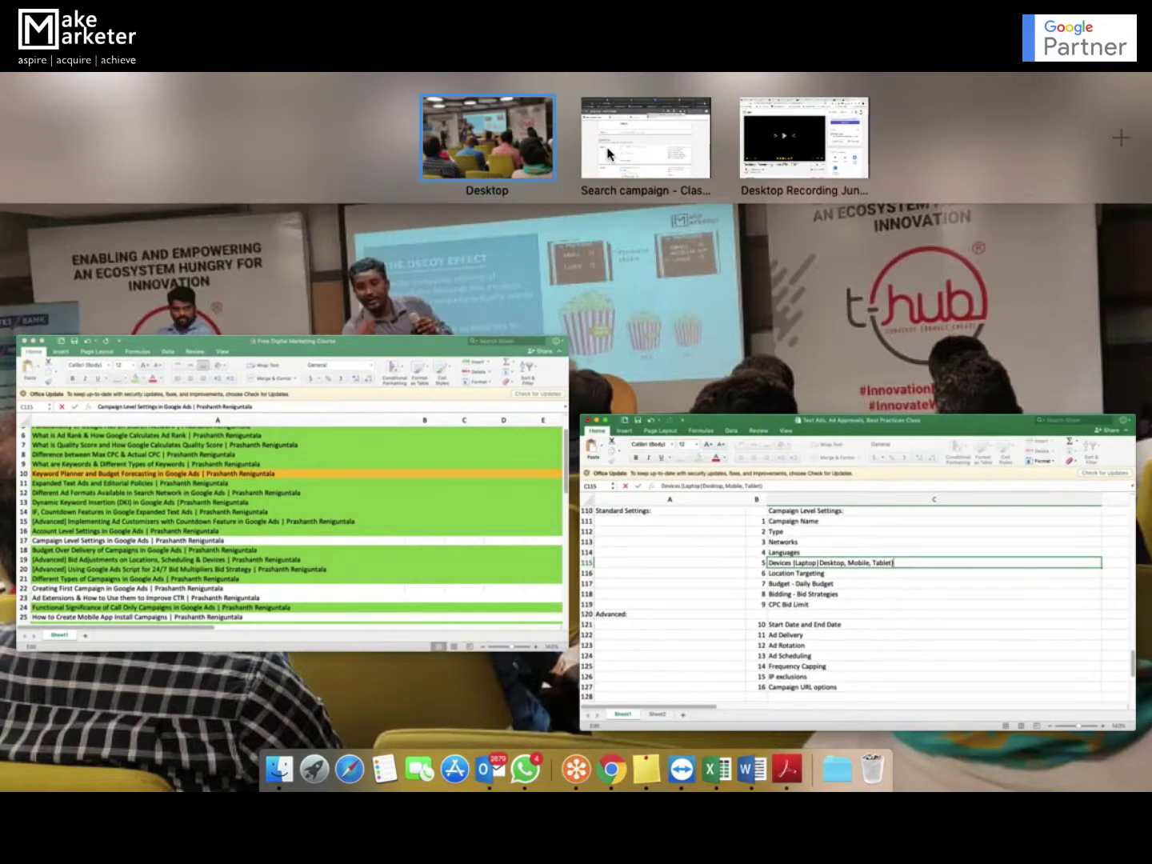
click(644, 137)
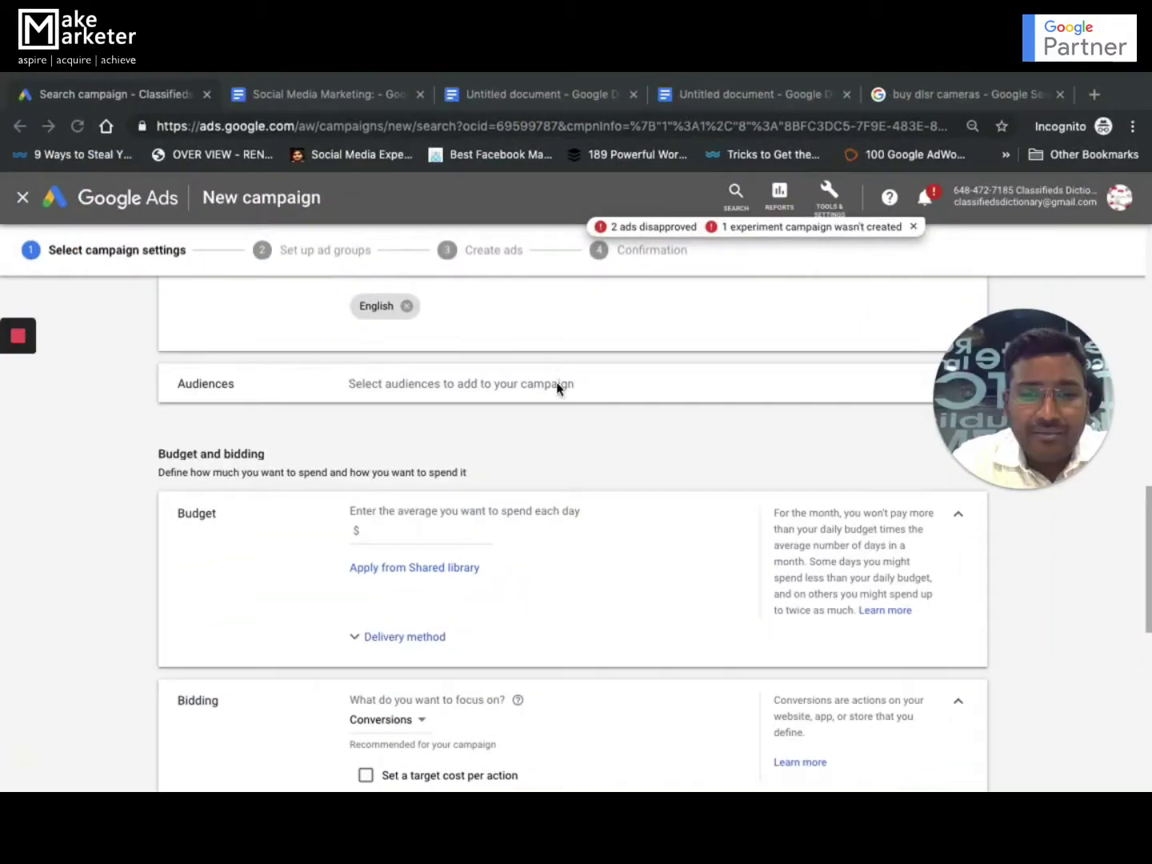
key(ctrl+Up)
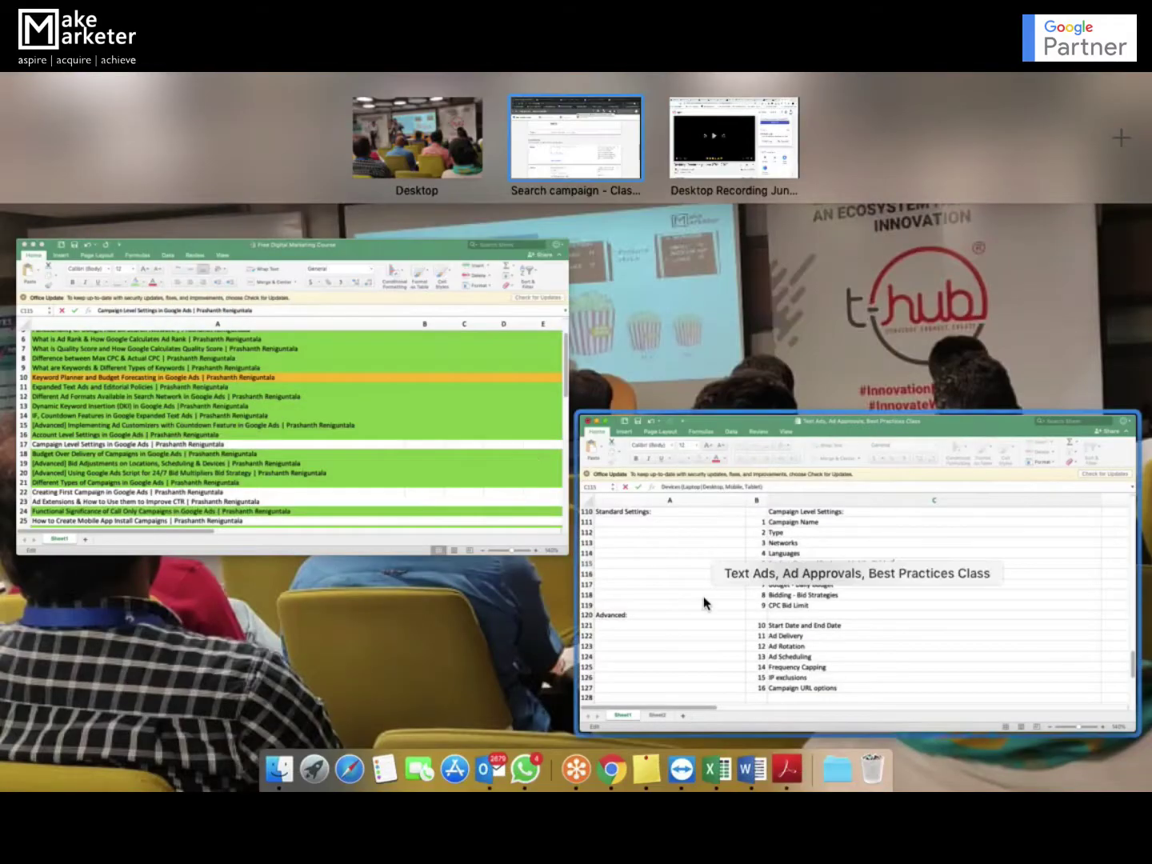
click(704, 596)
key(Return)
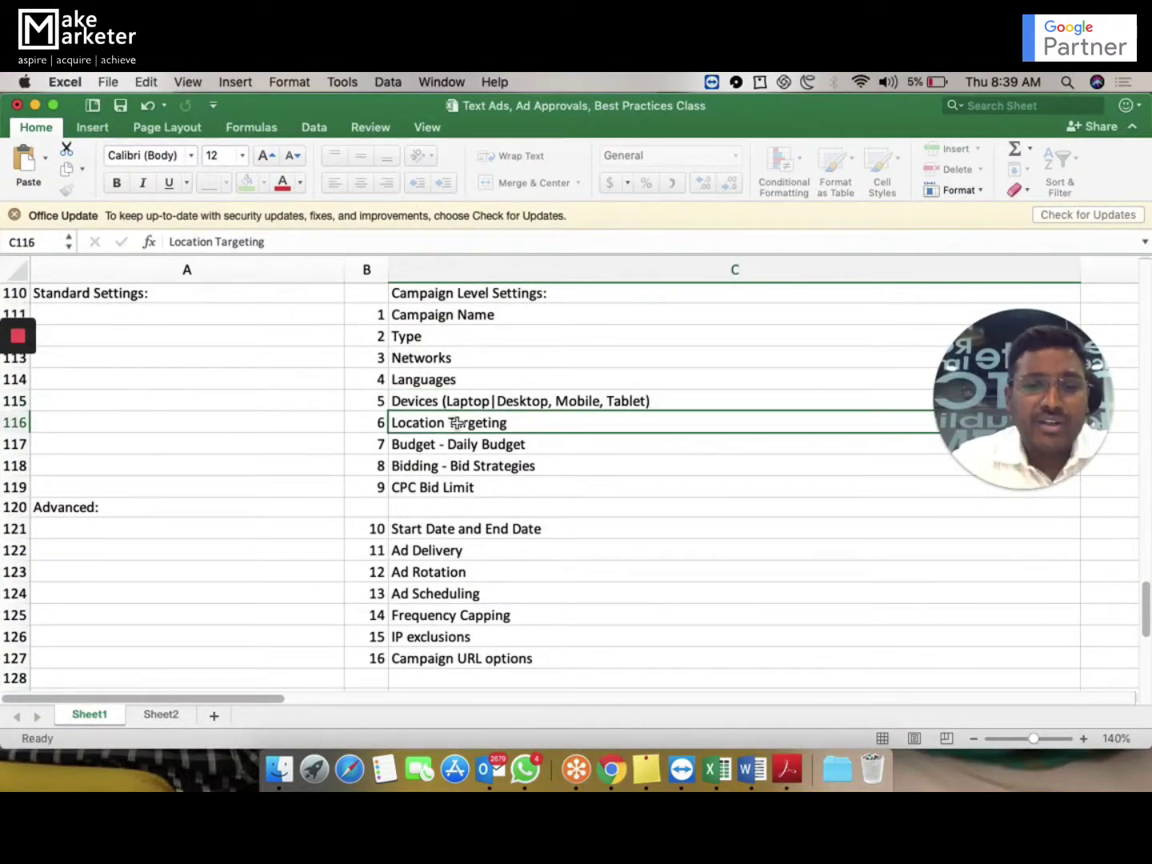
Switch to Google Ads and target Hyderabad, Telangana, India as the campaign location.
key(ctrl+Up)
click(573, 149)
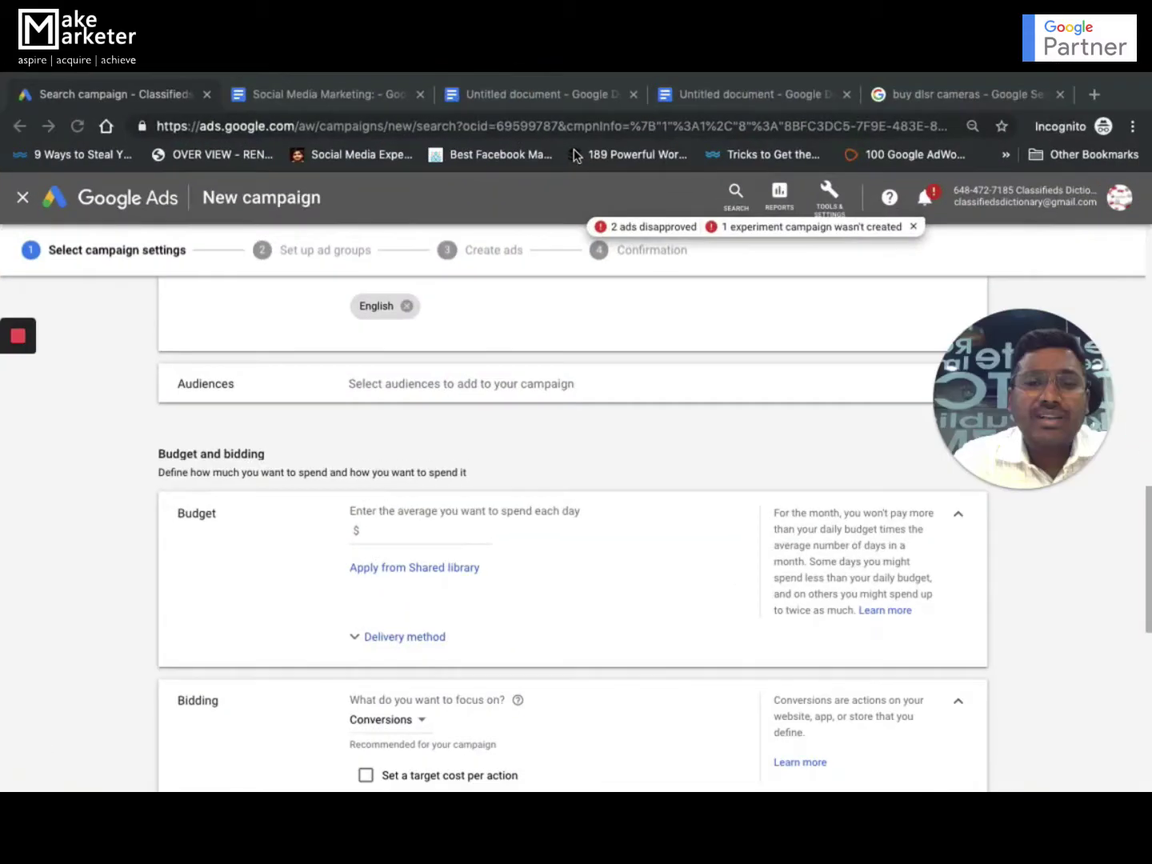
scroll(450, 500, down, 2)
scroll(449, 497, up, 5)
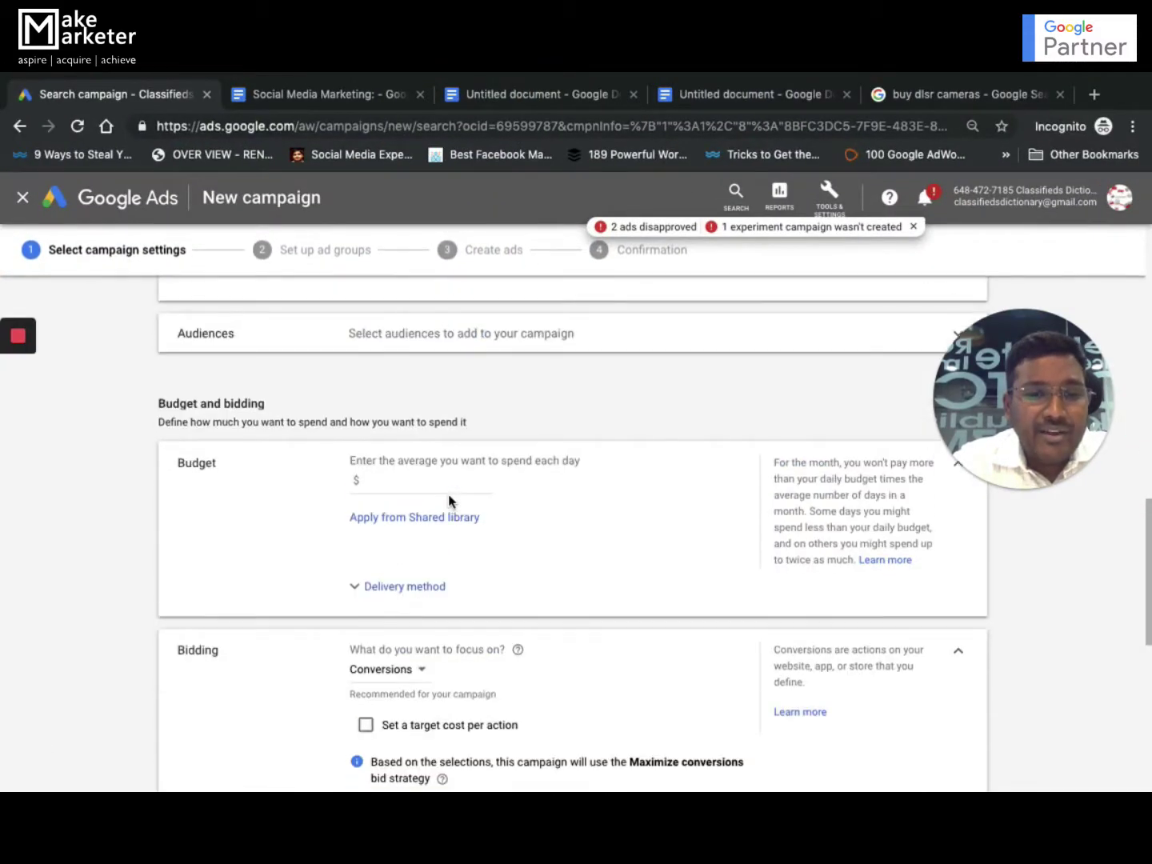
scroll(451, 496, up, 3)
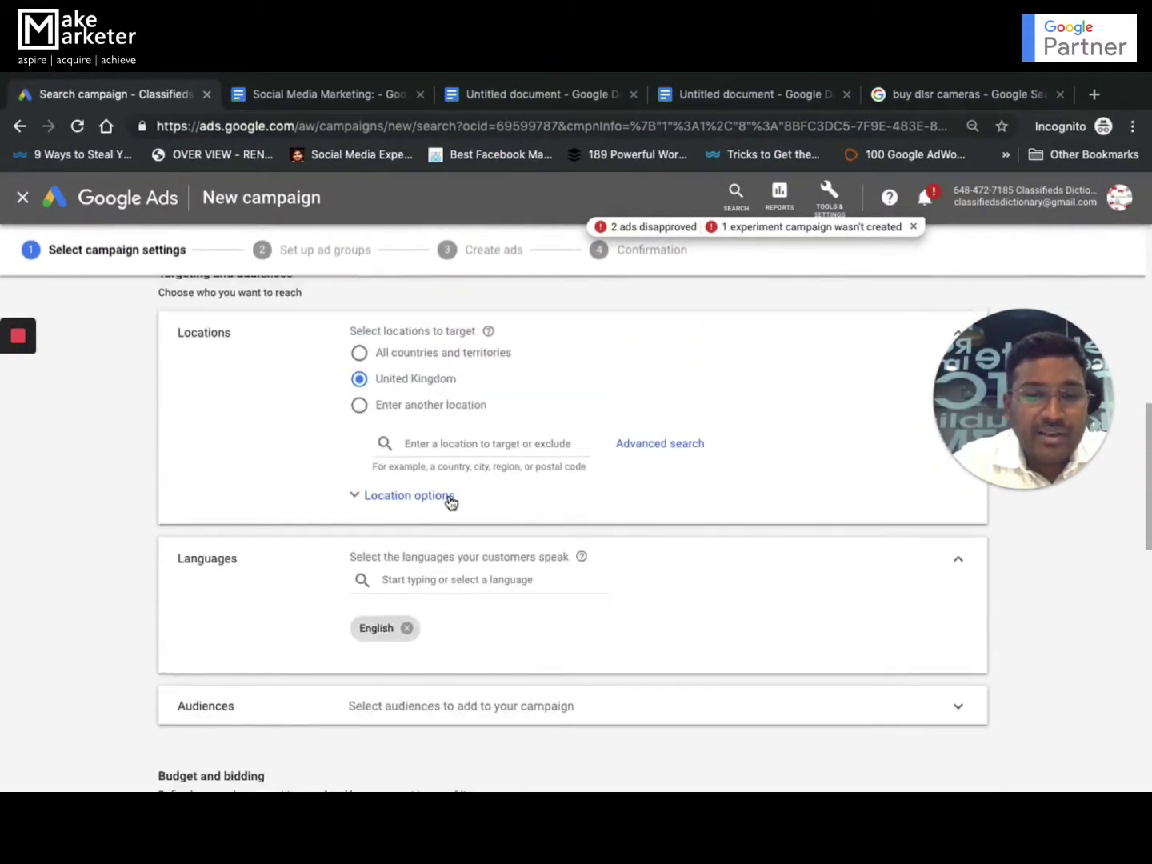
click(454, 442)
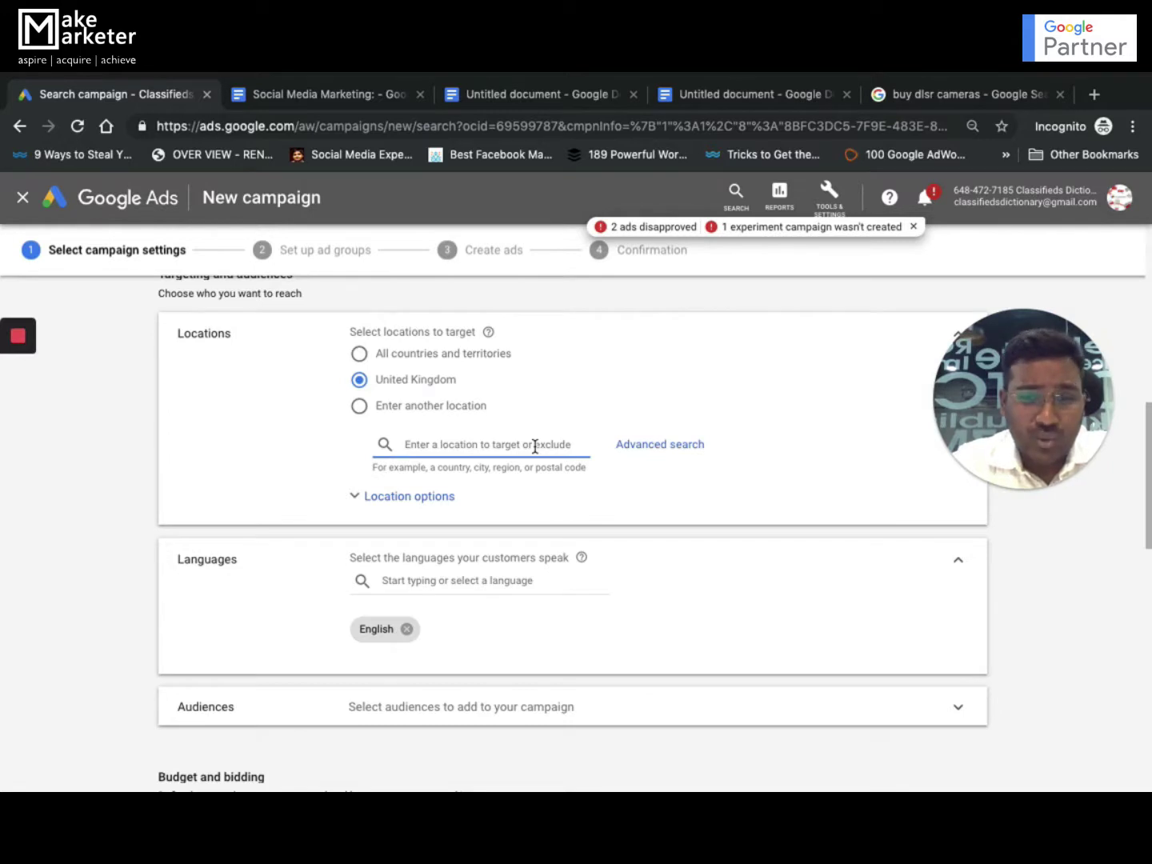
text(Hyderavad)
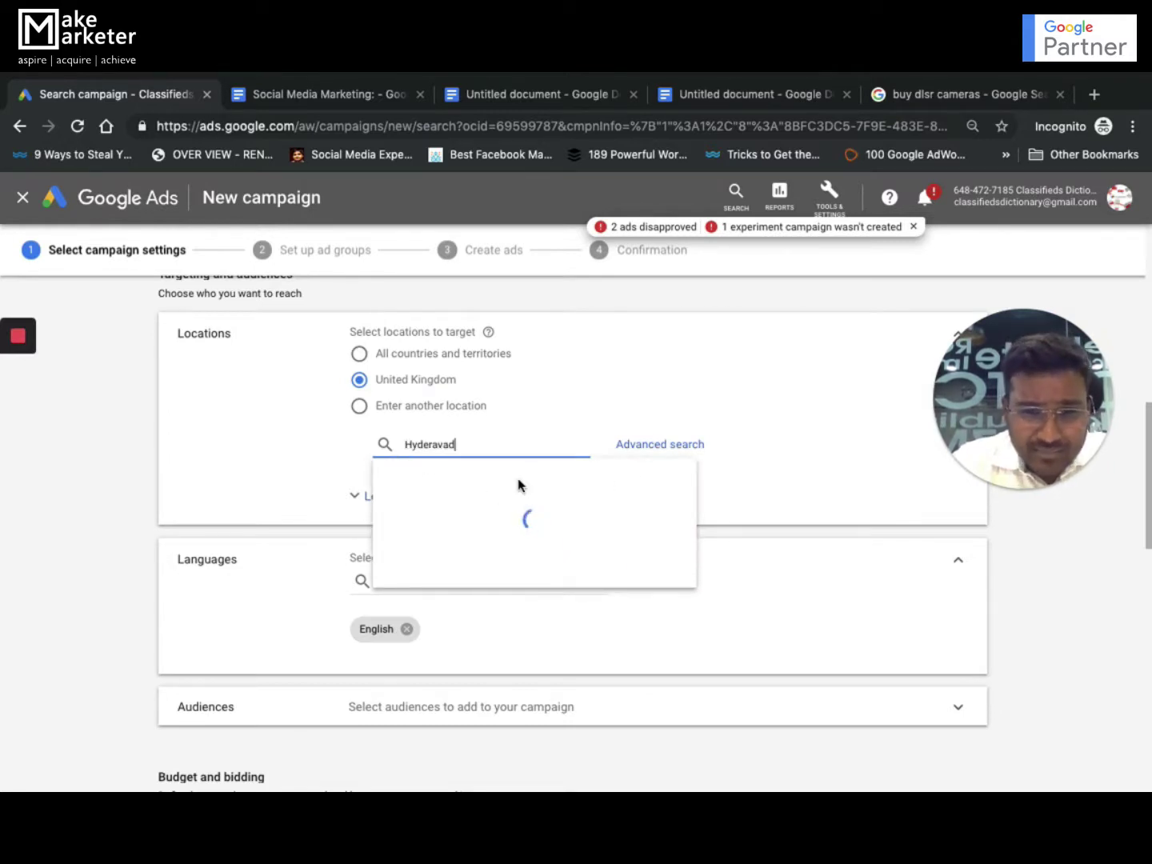
key(BackSpace)
key(BackSpace)
key(BackSpace)
key(BackSpace)
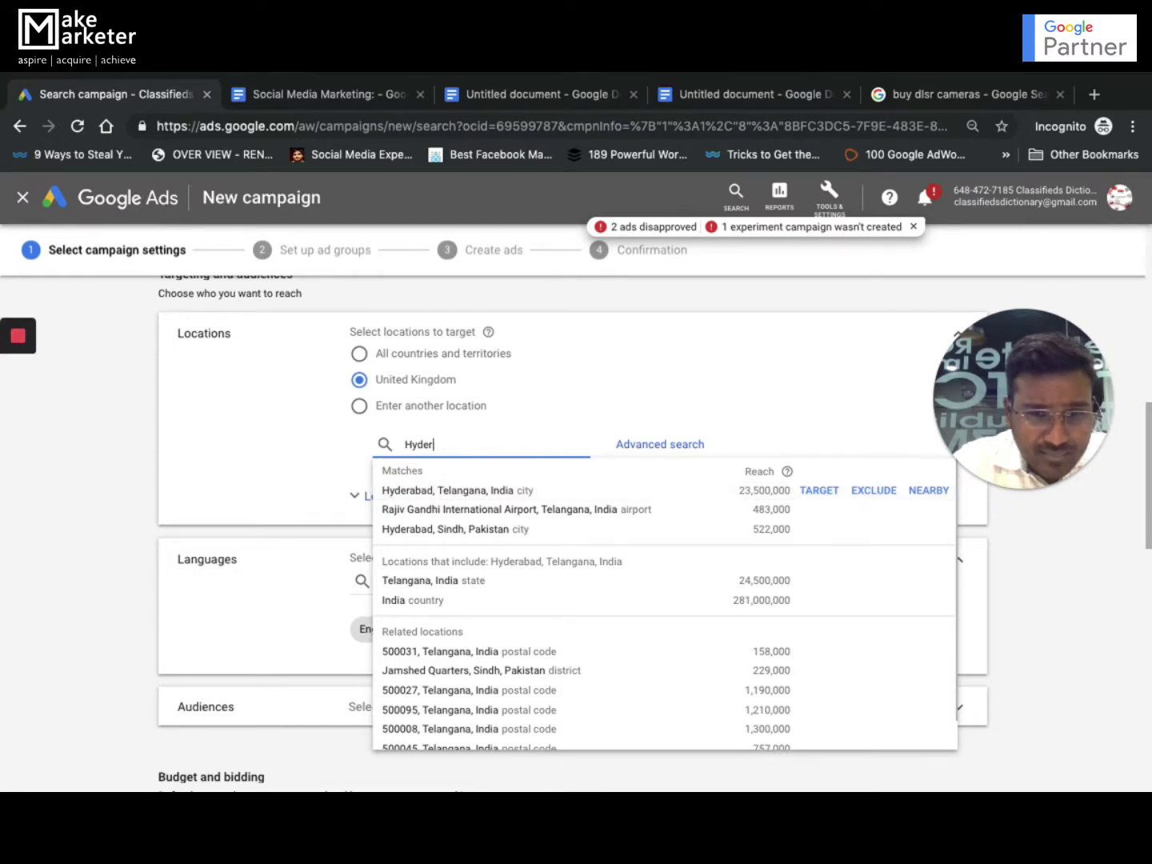
text(abad)
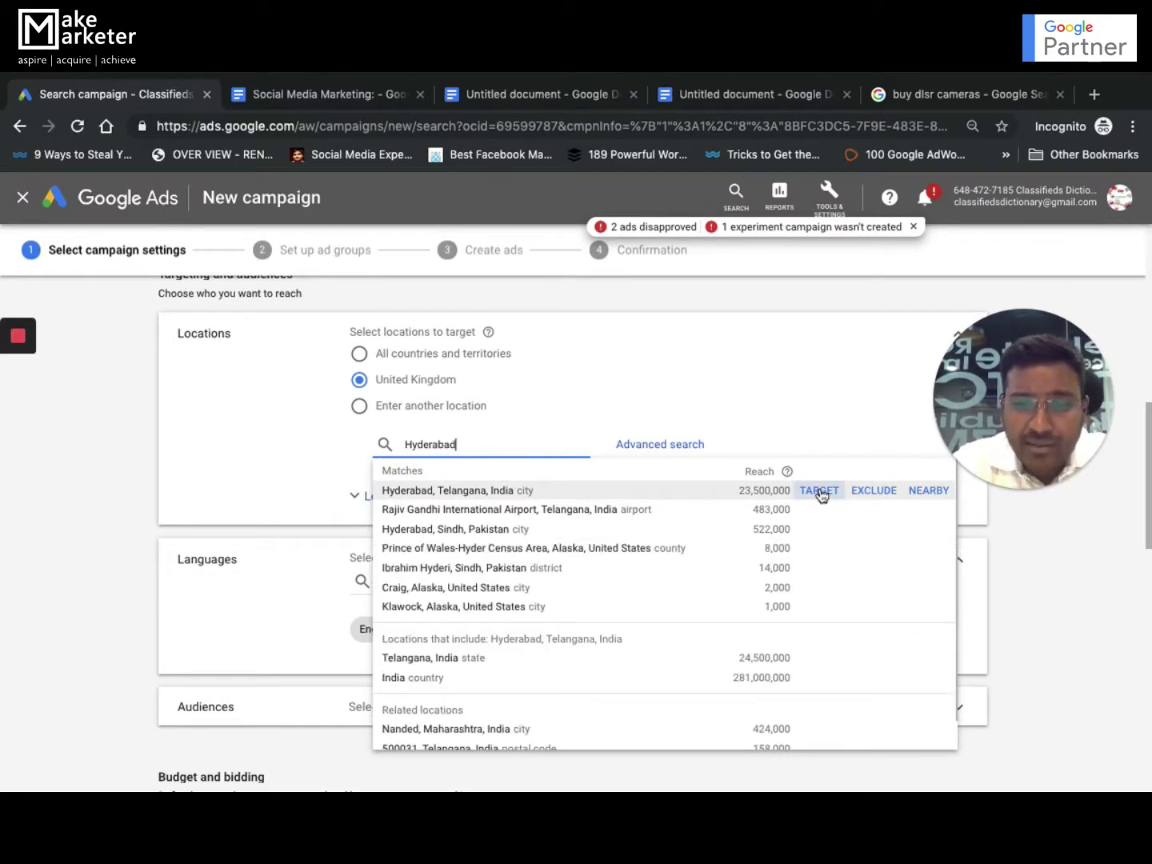
click(451, 488)
Search the locations for chennai and exclude Chennai, Tamil Nadu, India from the campaign.
click(444, 510)
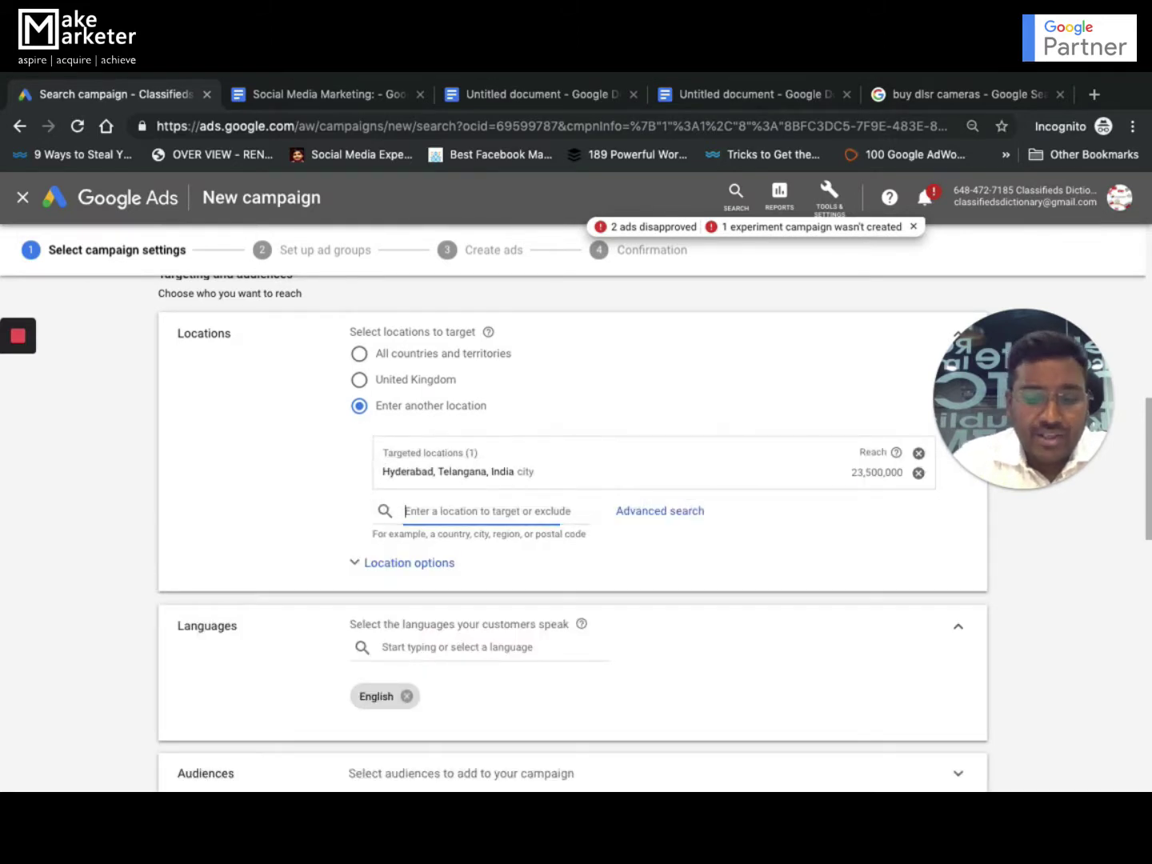
text(chennai)
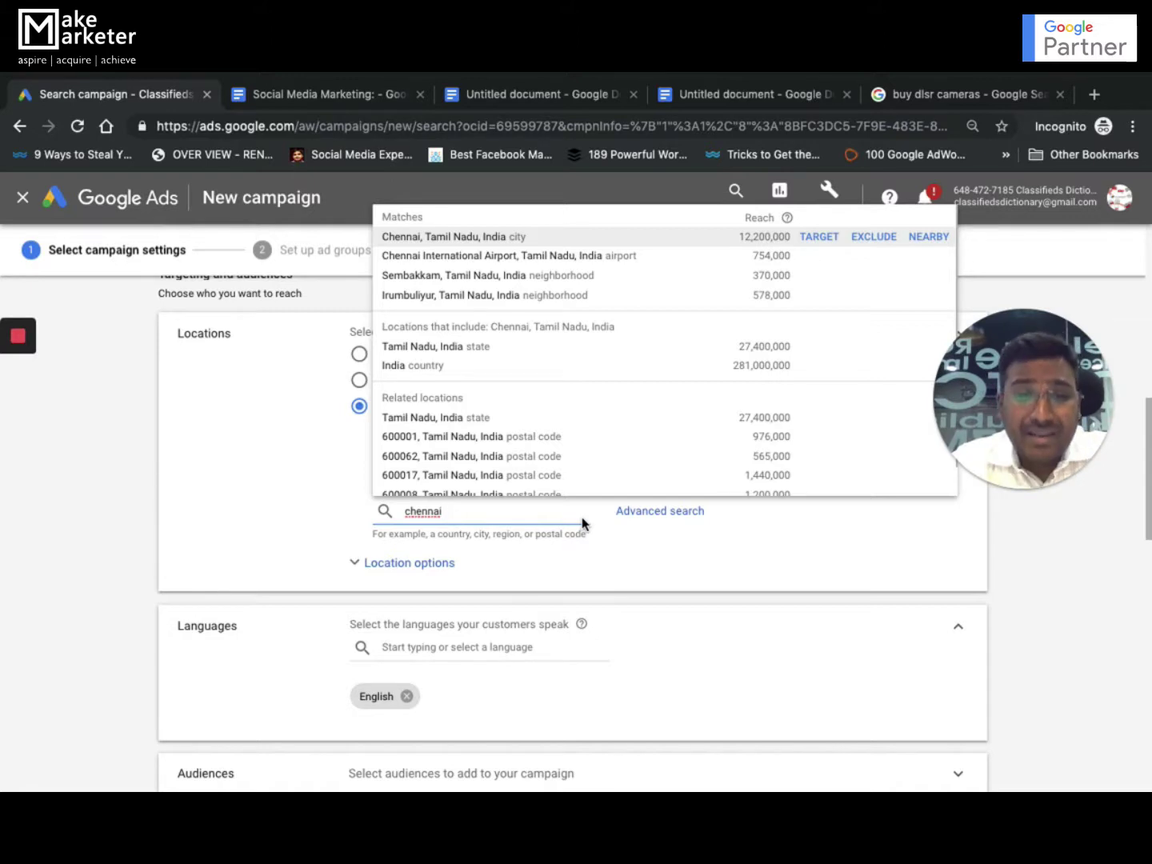
click(875, 236)
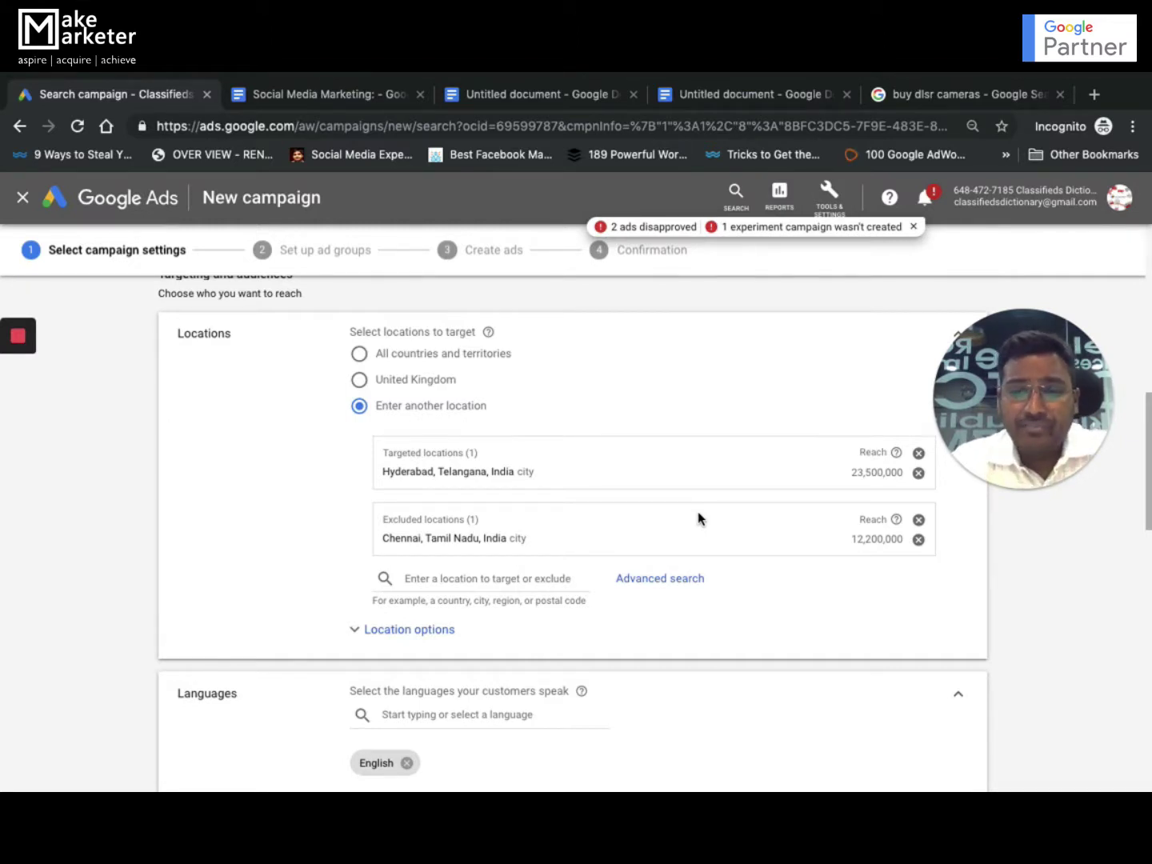
View the bulk location entry in the advanced location search, and leave it without saving.
click(674, 579)
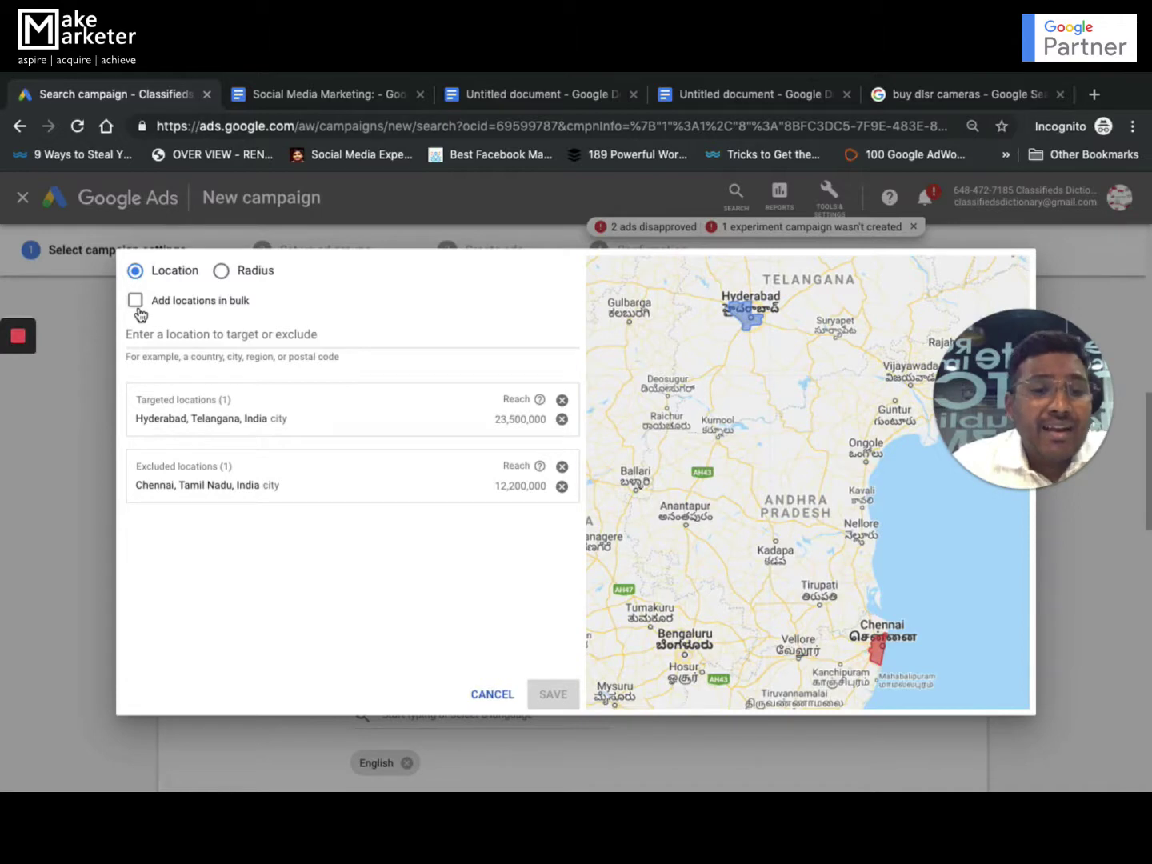
click(137, 306)
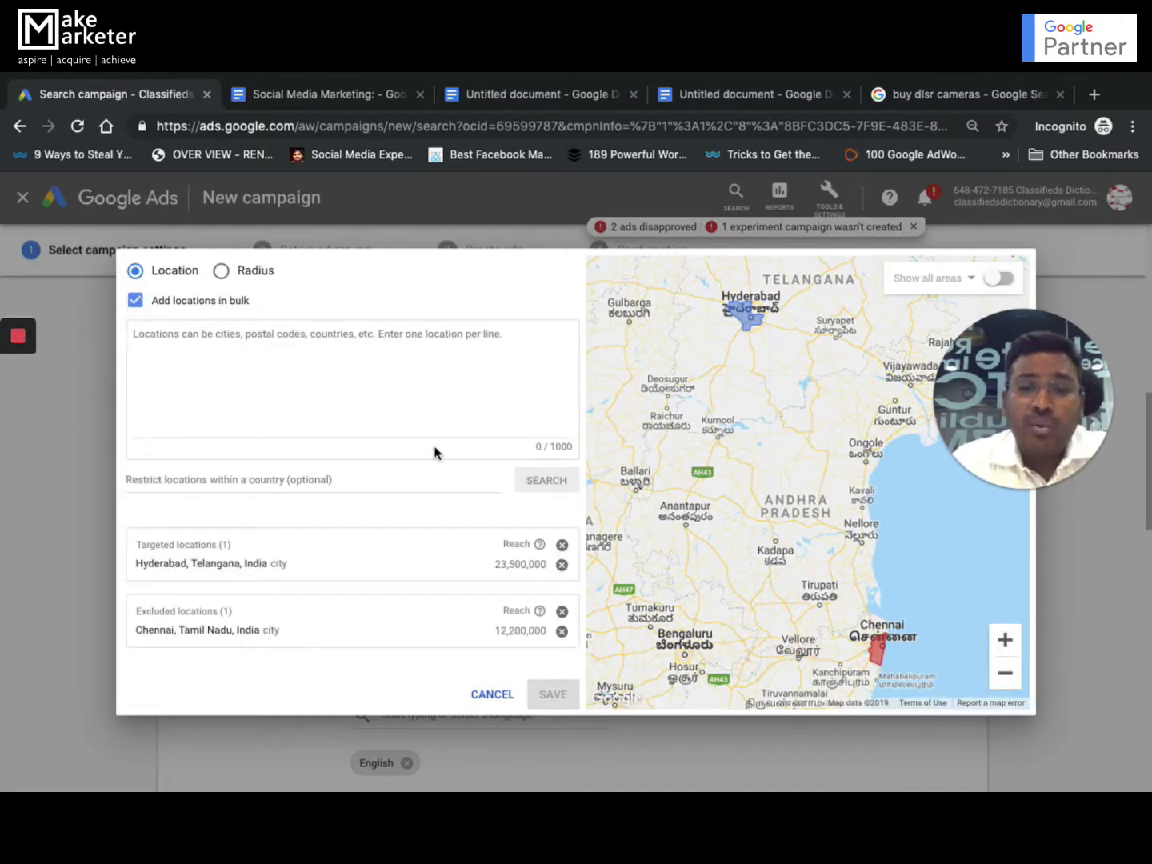
click(493, 694)
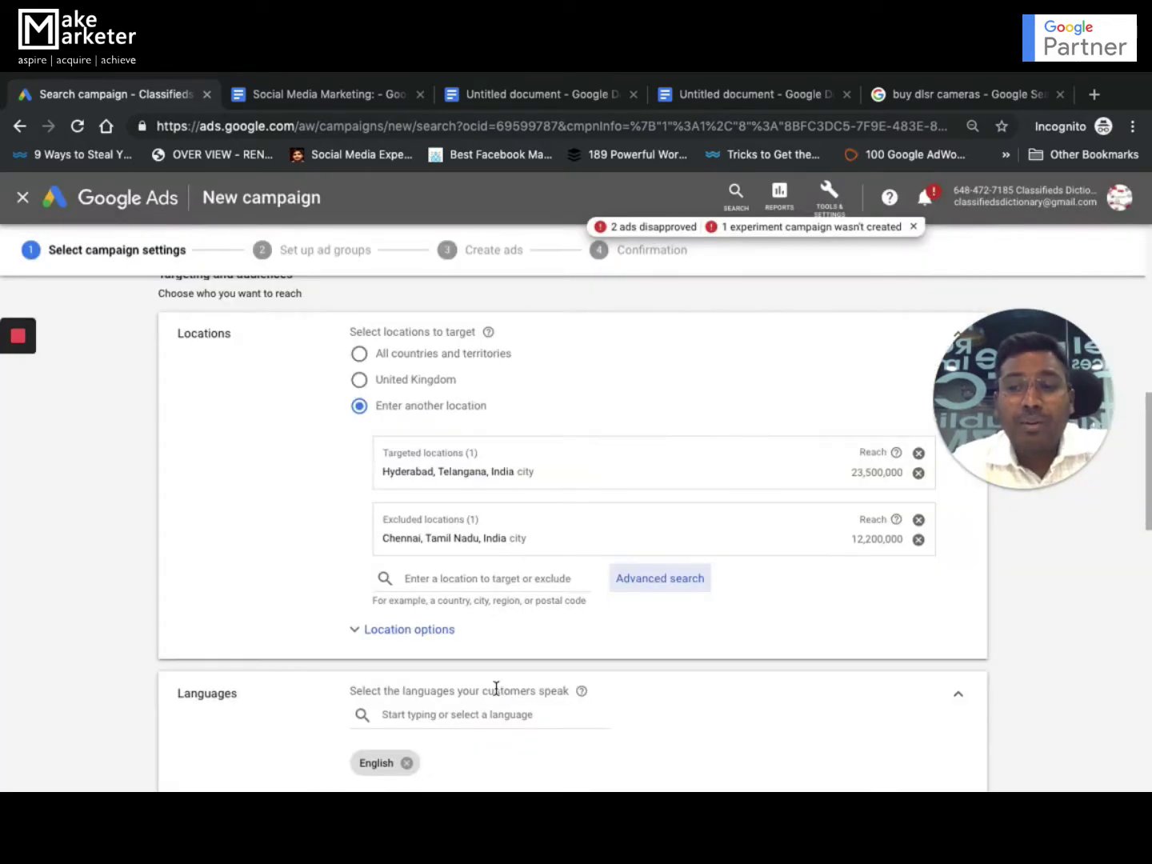
Expand the location options and set the target to "People in or regularly in your targeted locations".
click(422, 636)
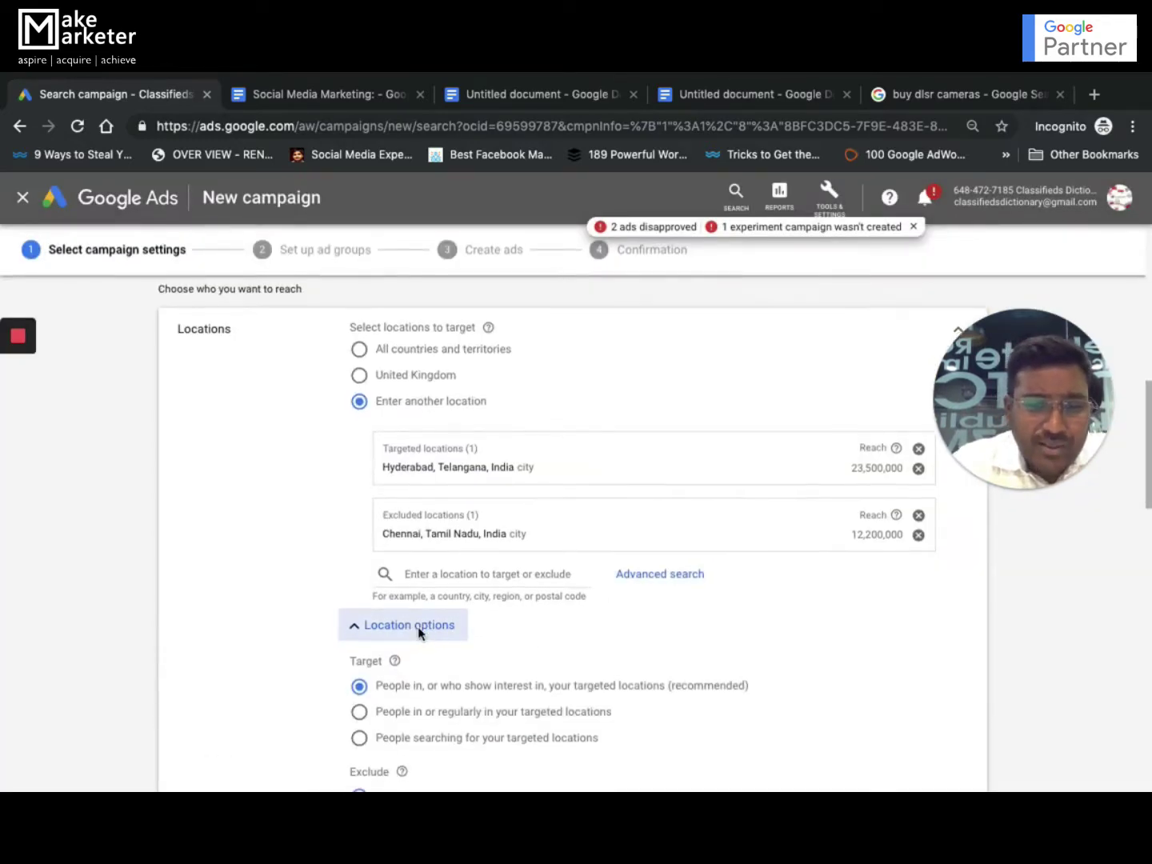
scroll(414, 624, down, 1)
scroll(378, 680, down, 1)
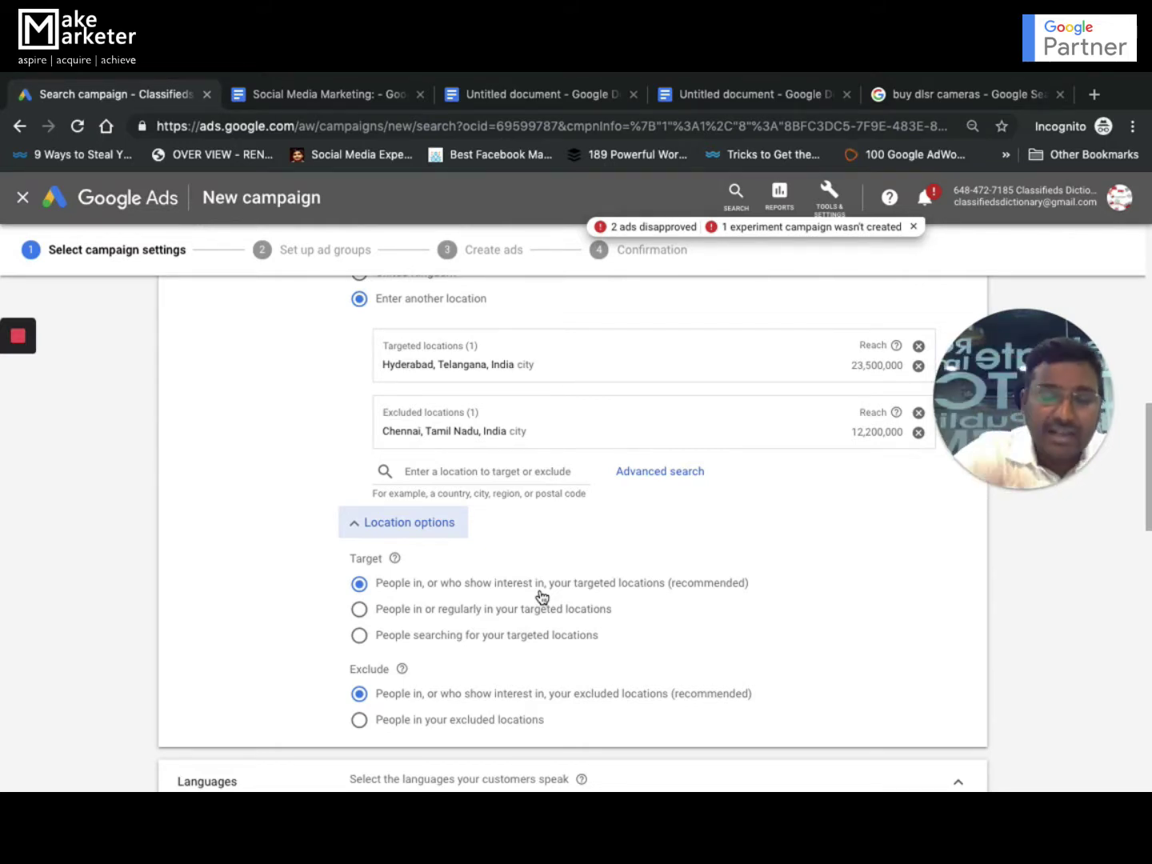
click(360, 610)
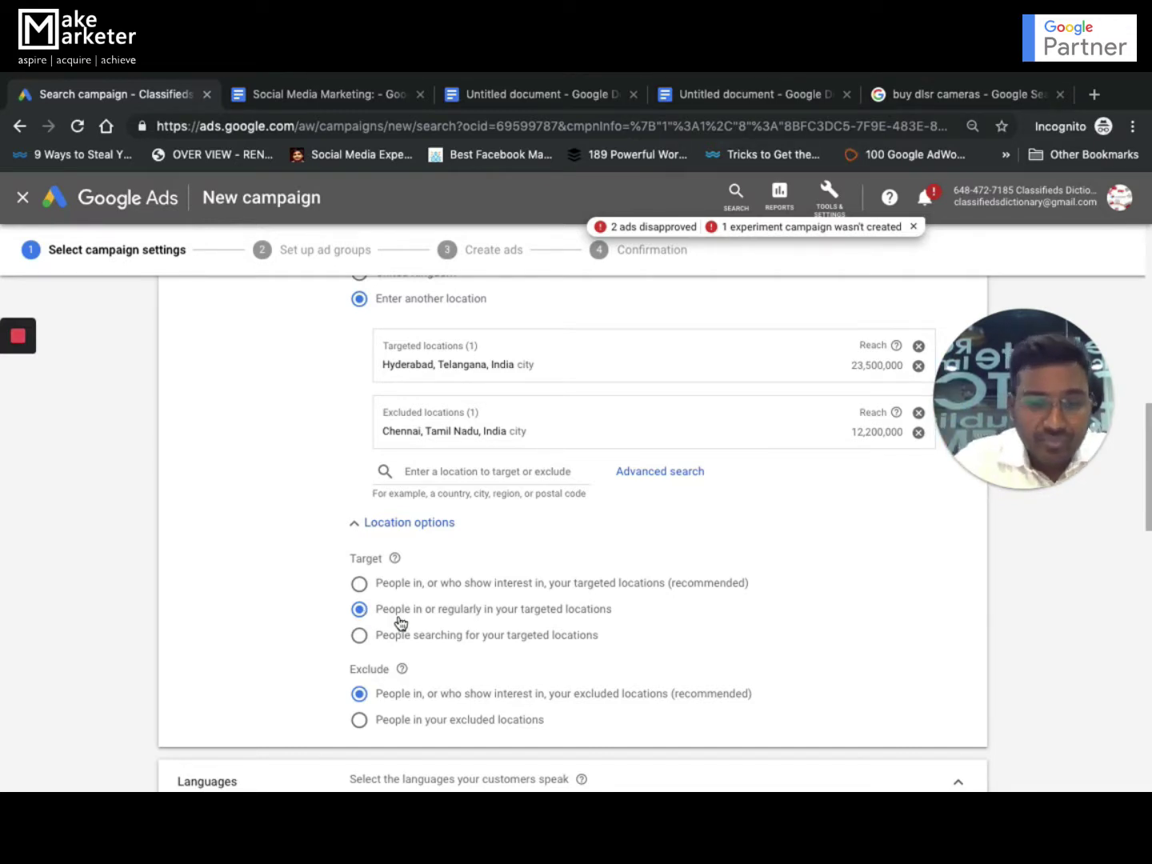
scroll(429, 708, down, 3)
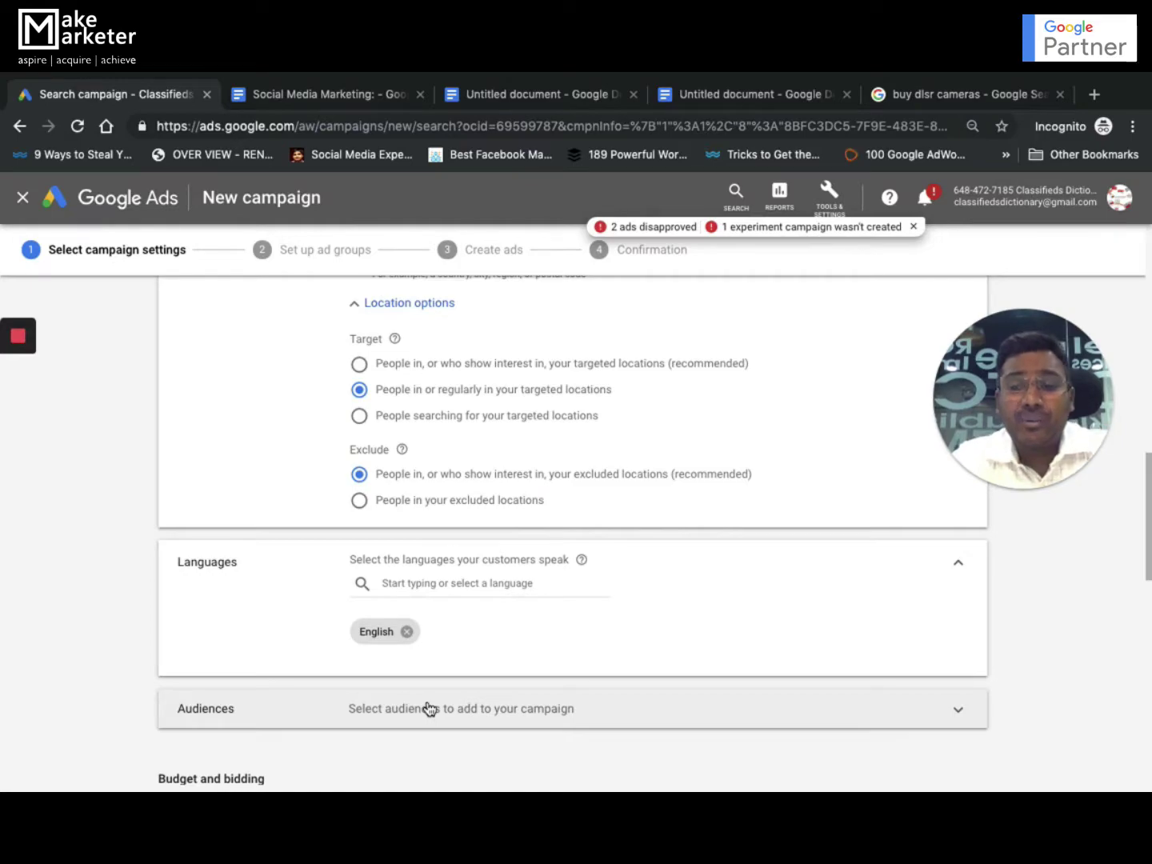
Switch to the Excel workbook and go to the Budget - Daily Budget entry under Campaign Level Settings.
key(ctrl+Up)
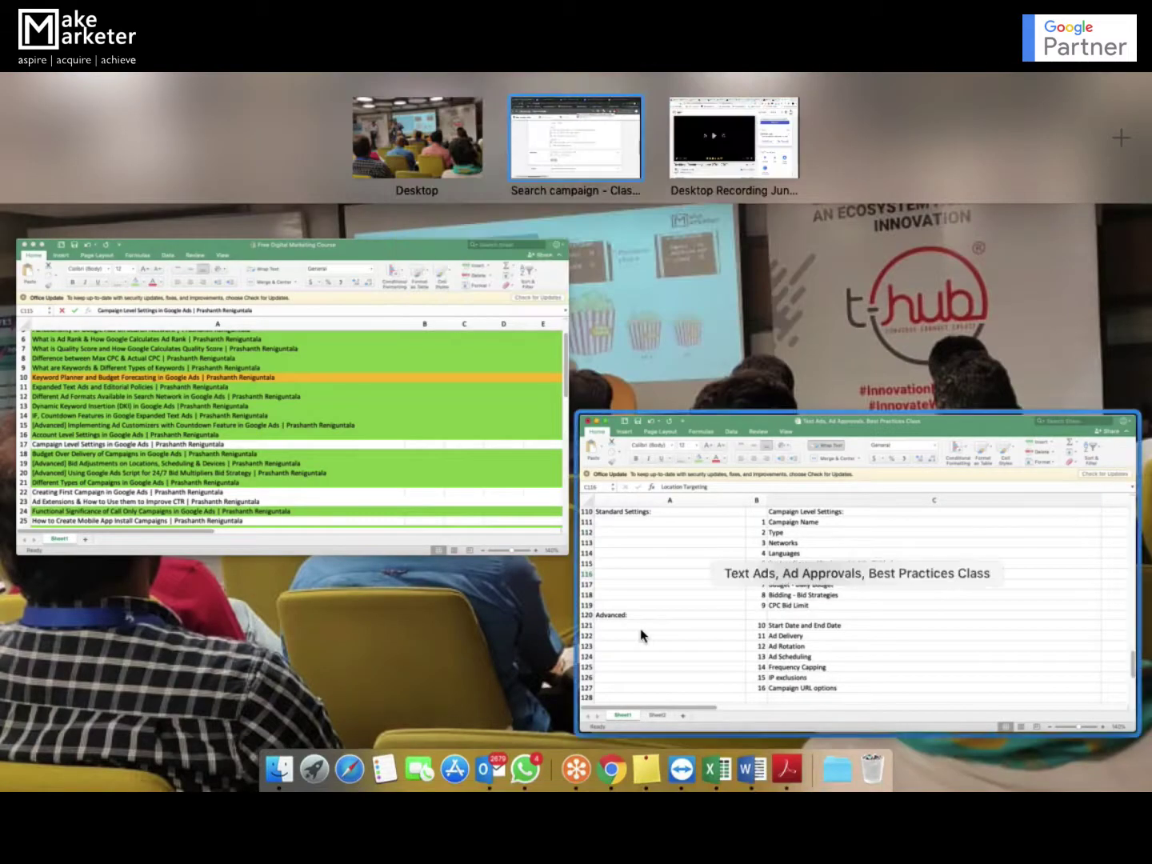
click(629, 636)
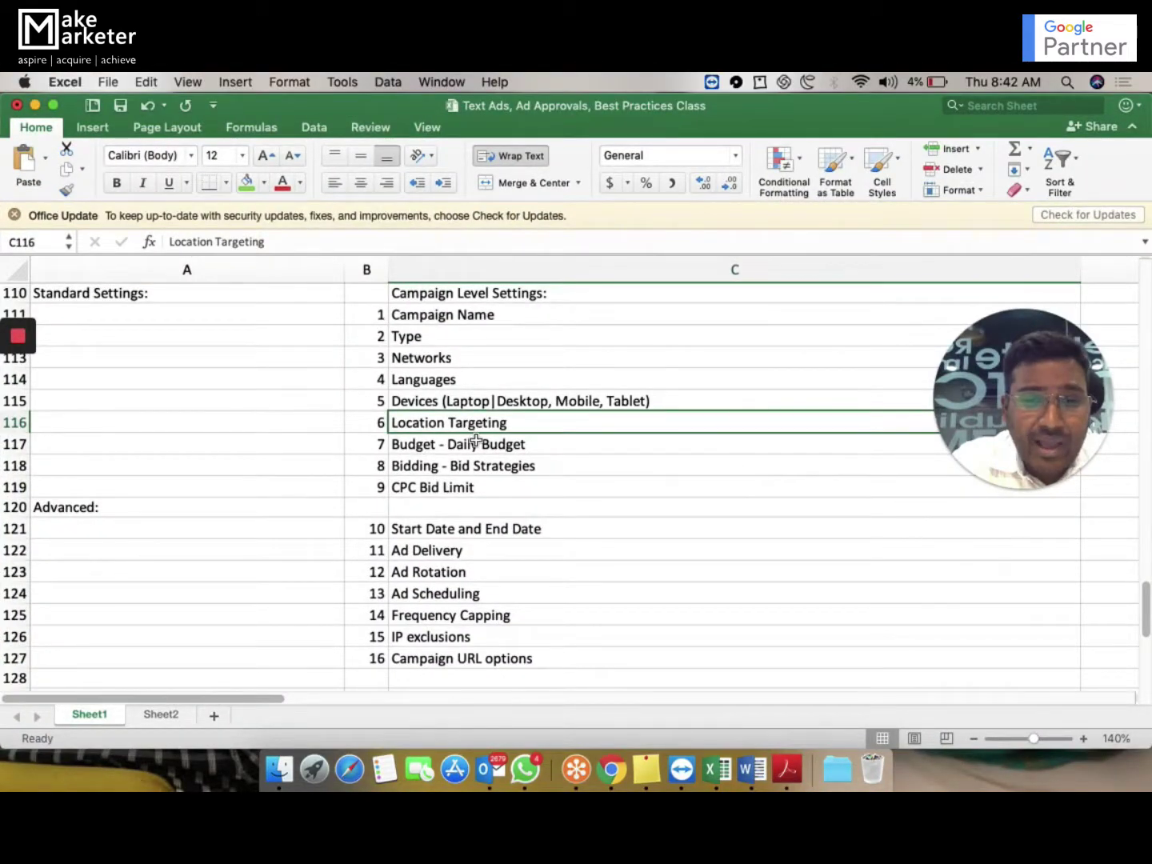
click(477, 462)
click(480, 445)
Switch to Google Ads and set the campaign's average daily budget to $20.
key(ctrl+Up)
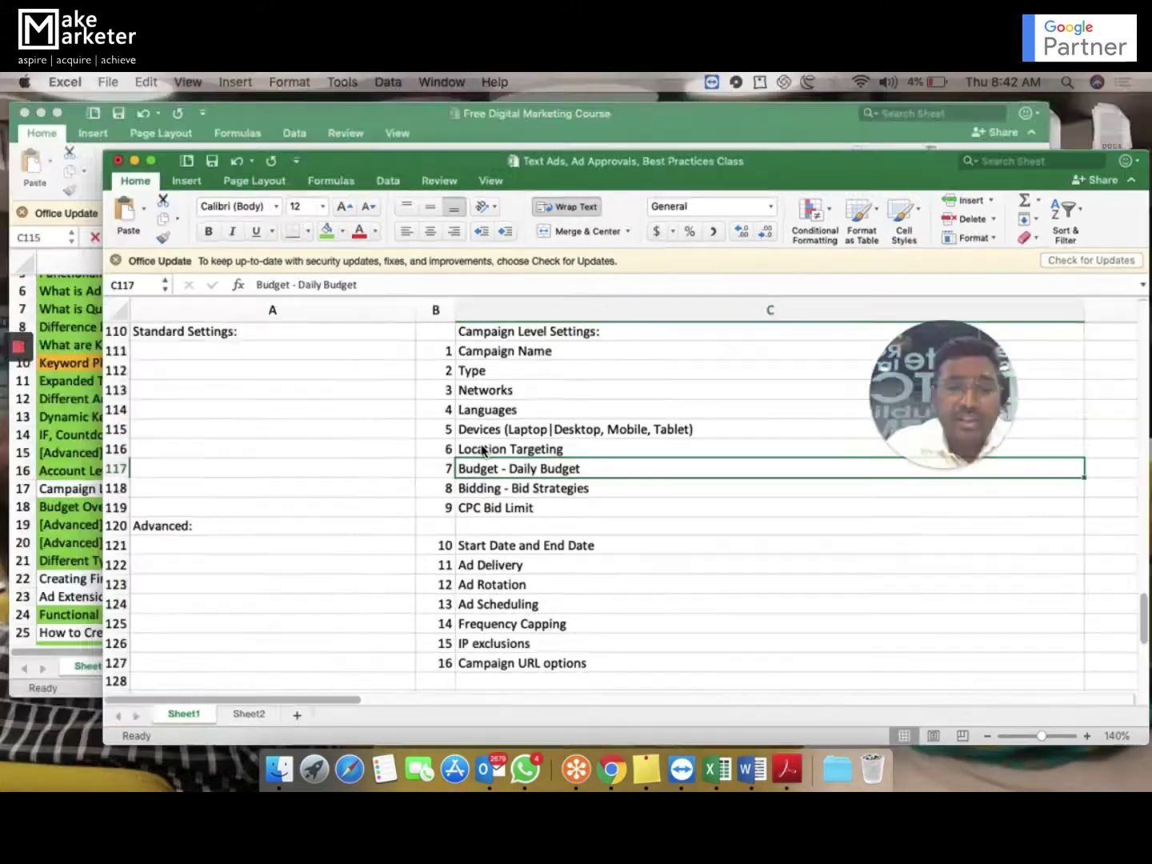
mouse_move(566, 80)
click(537, 144)
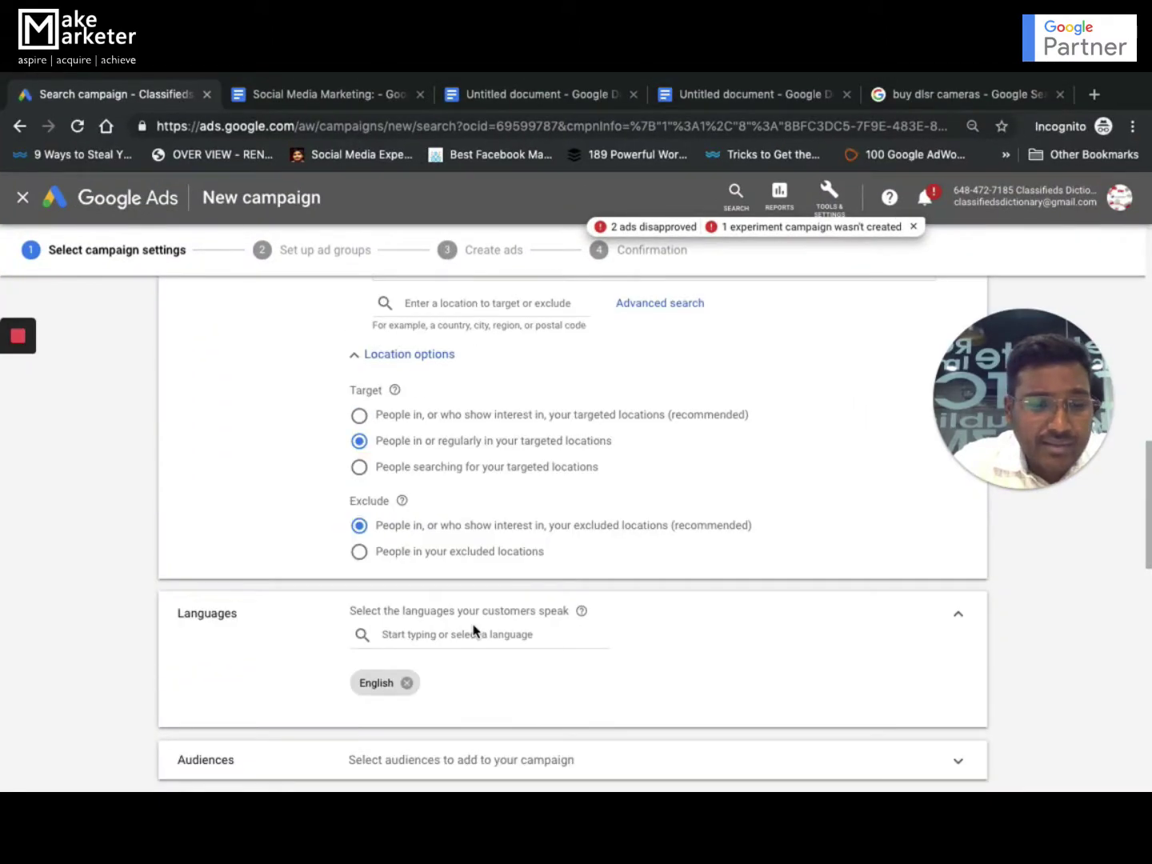
scroll(475, 631, up, 1)
scroll(475, 631, down, 5)
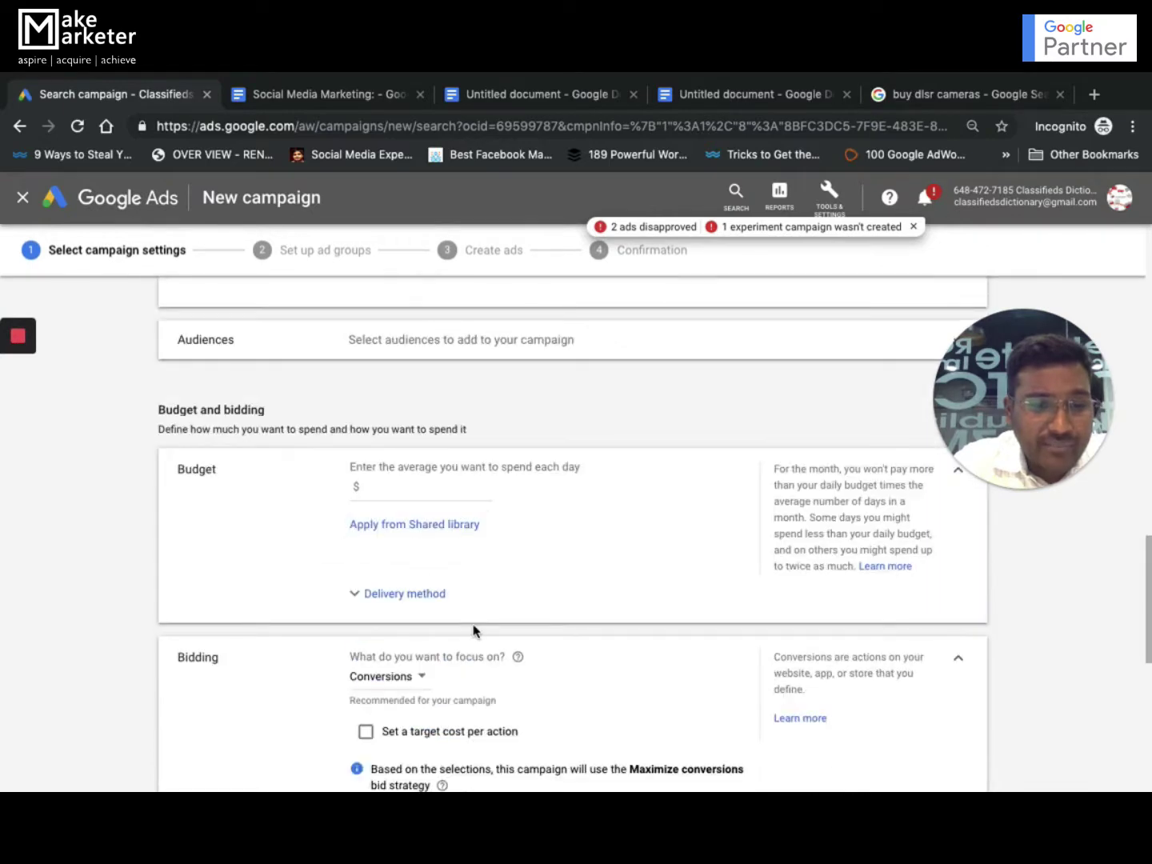
click(443, 488)
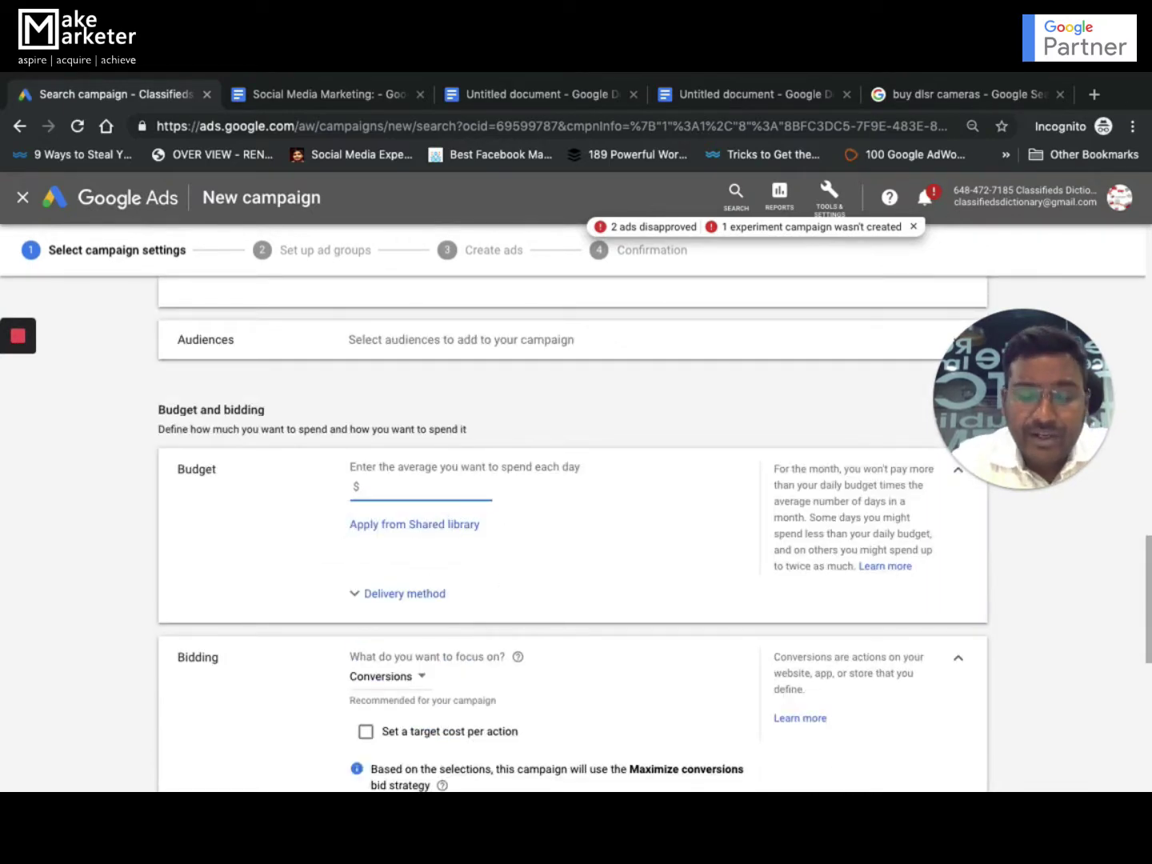
text(20)
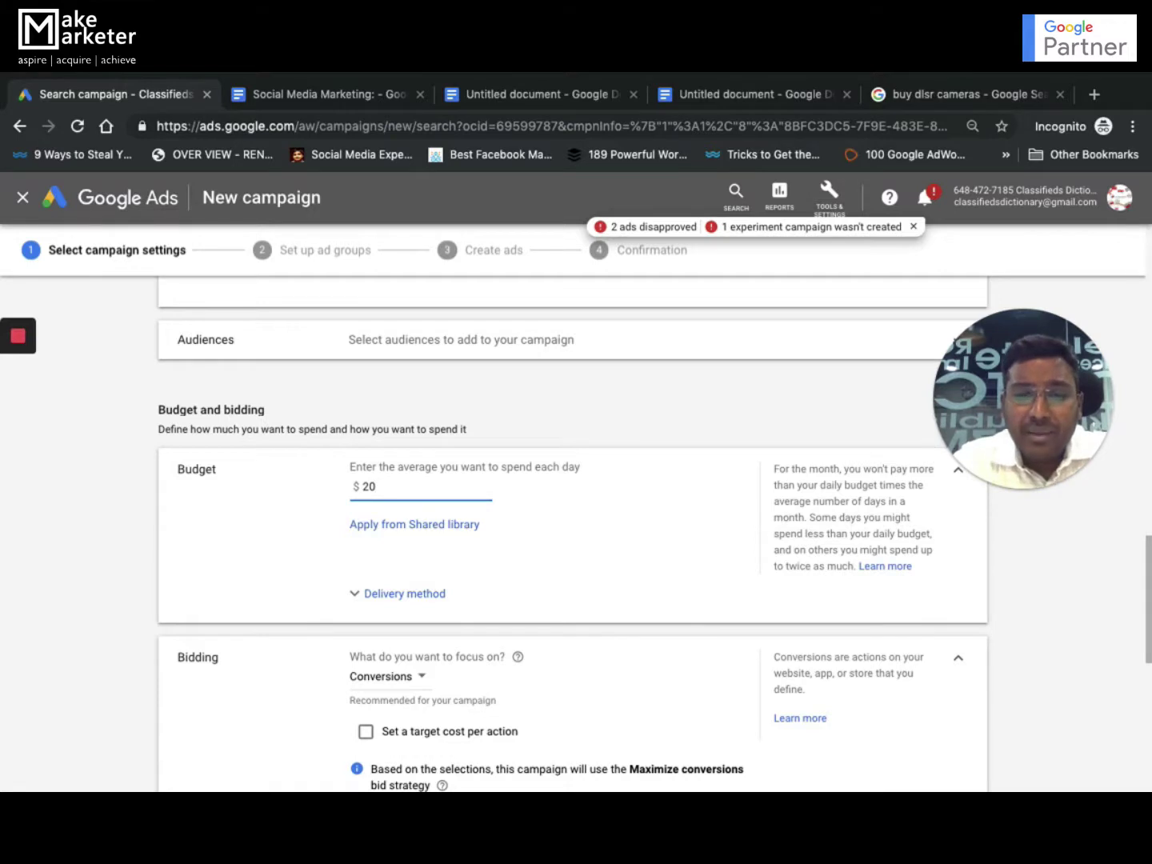
mouse_move(933, 78)
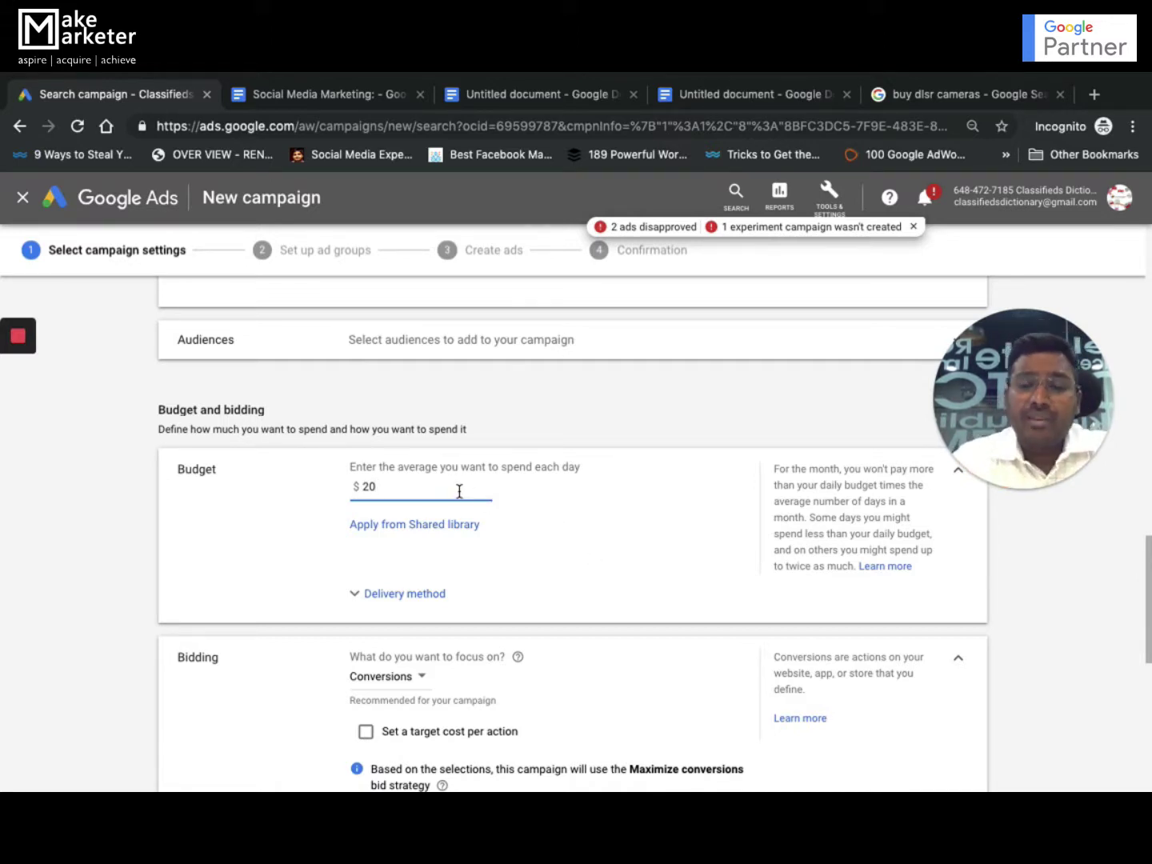
click(680, 769)
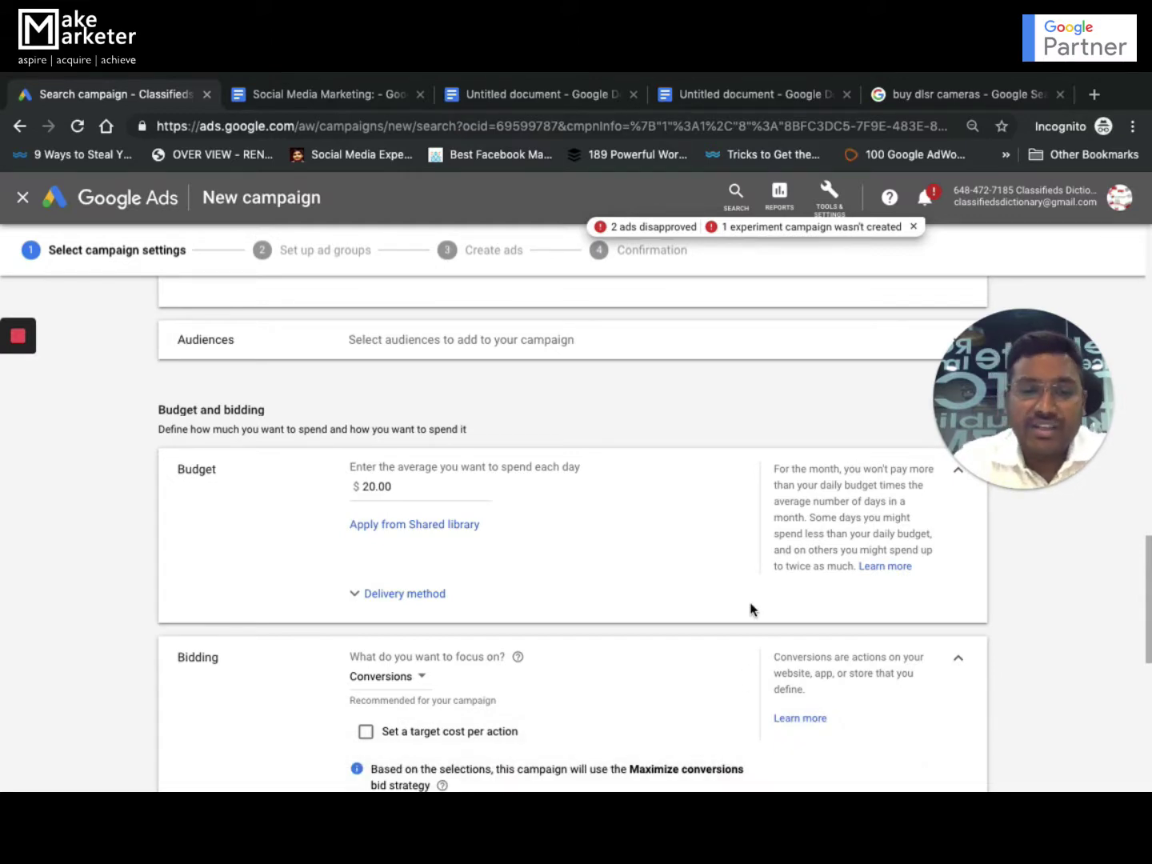
Switch to the Excel workbook and go to the Bidding - Bid Strategies entry.
scroll(752, 609, down, 3)
key(ctrl+Up)
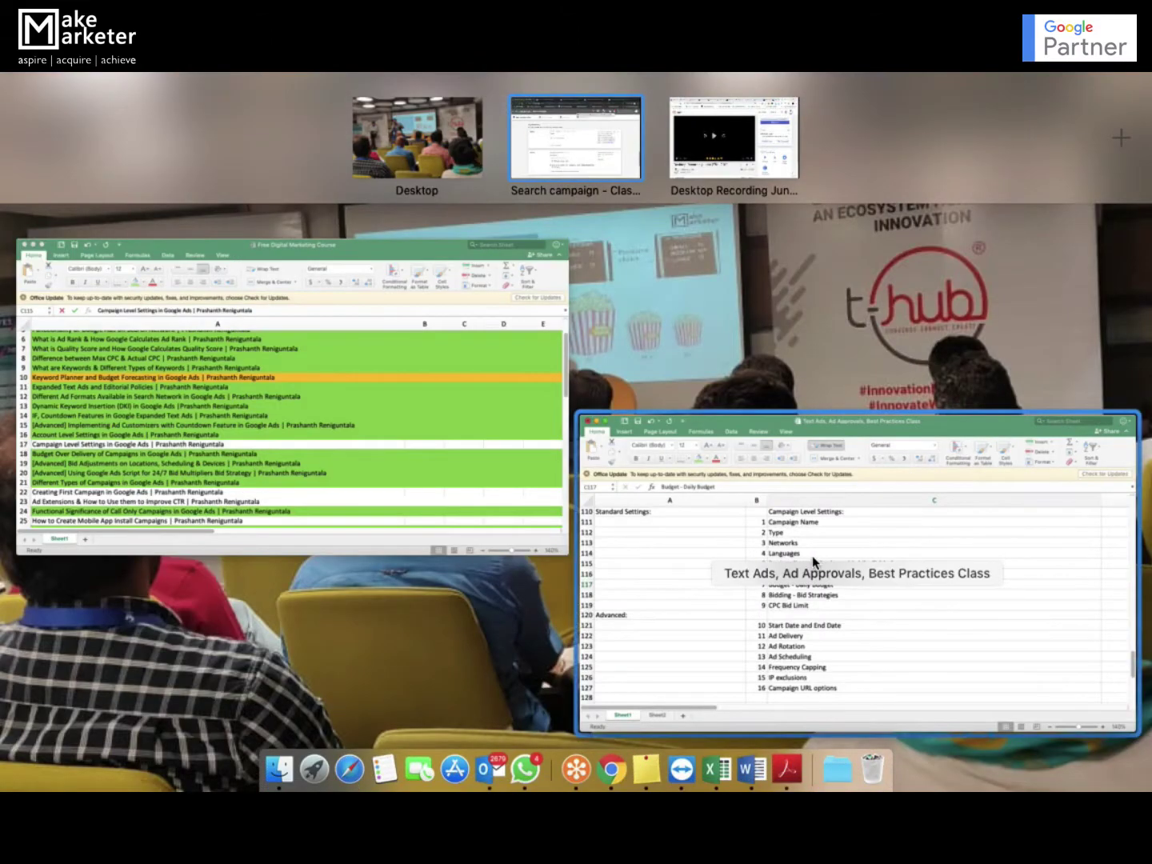
click(812, 556)
click(481, 471)
Switch to Google Ads and examine the bidding focus options and the direct bid strategy selection.
key(ctrl+Up)
mouse_move(556, 102)
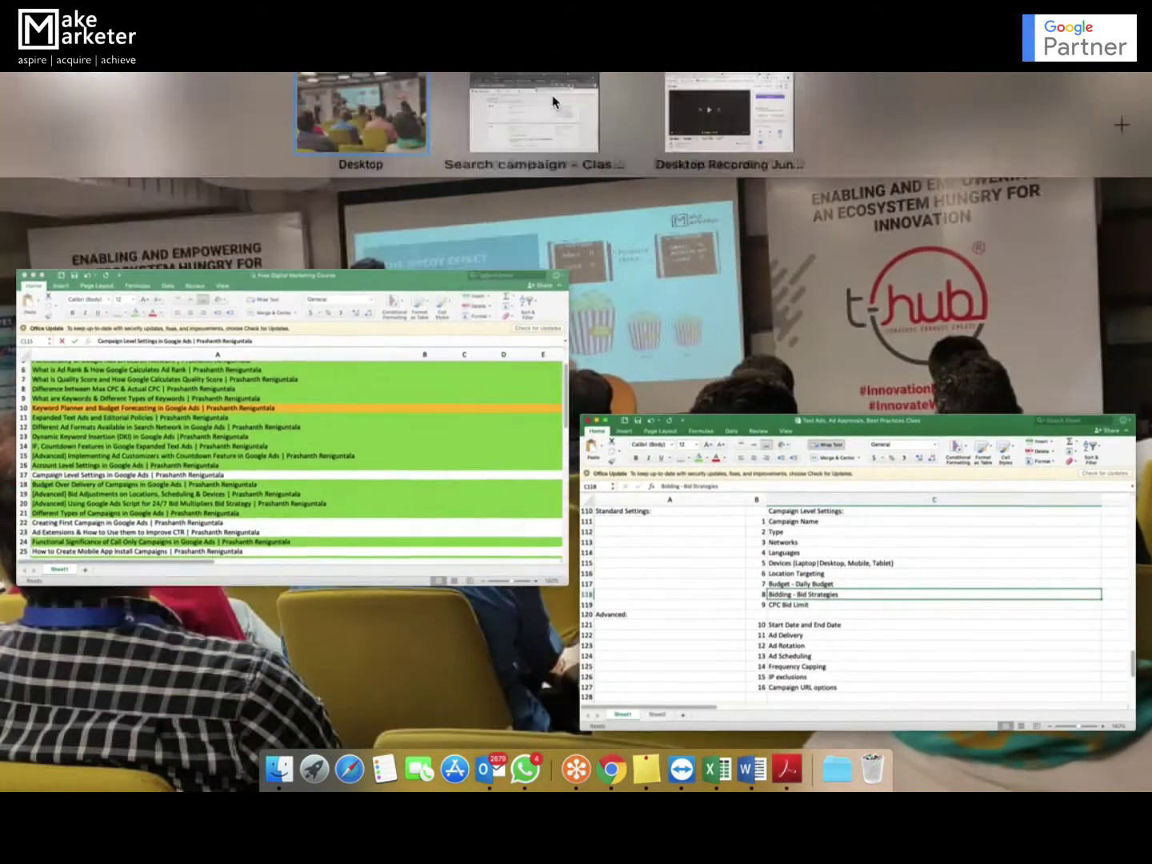
click(520, 120)
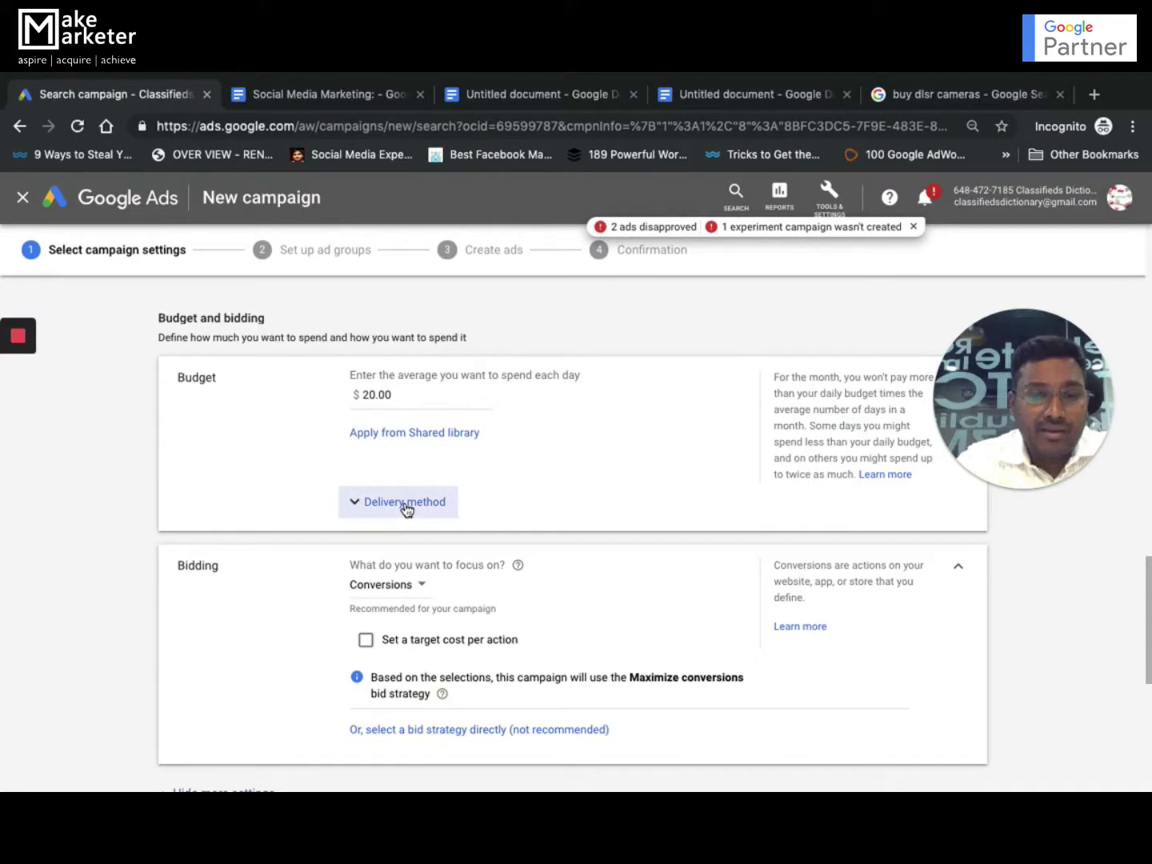
scroll(407, 509, down, 1)
click(399, 544)
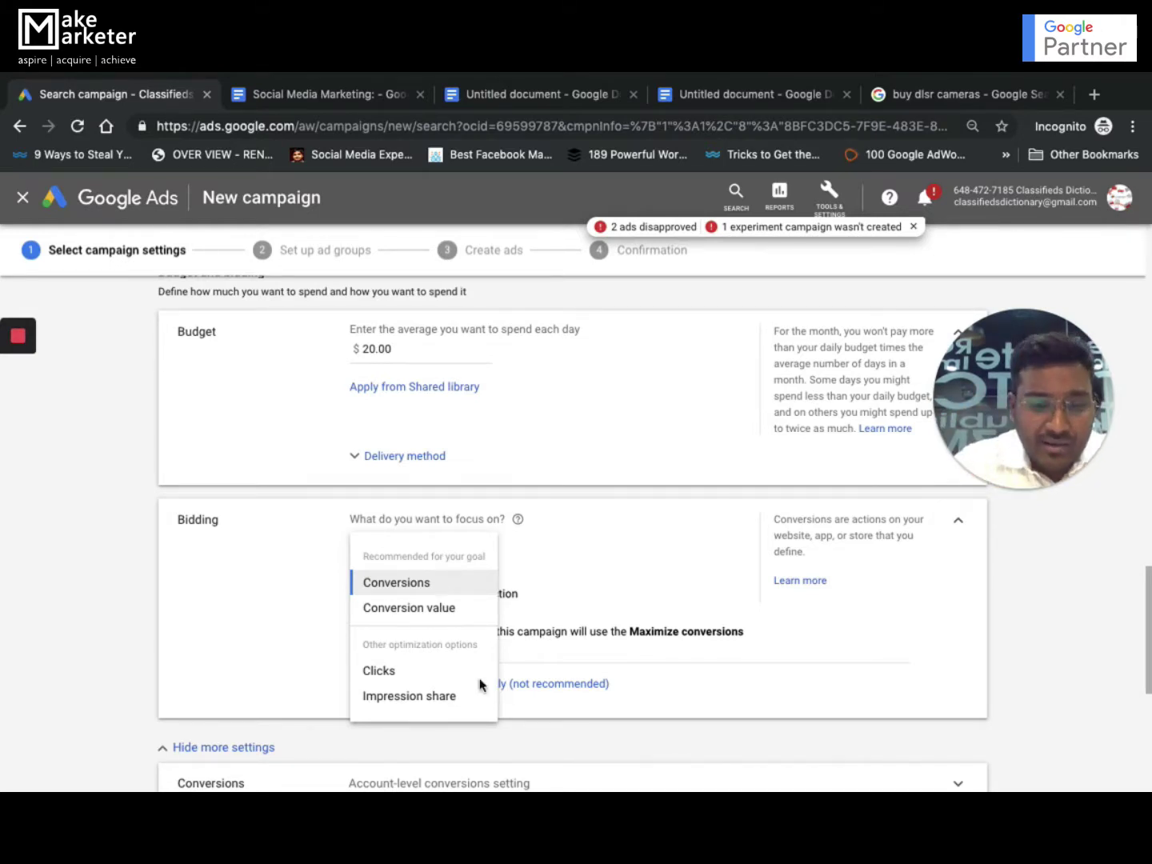
click(653, 667)
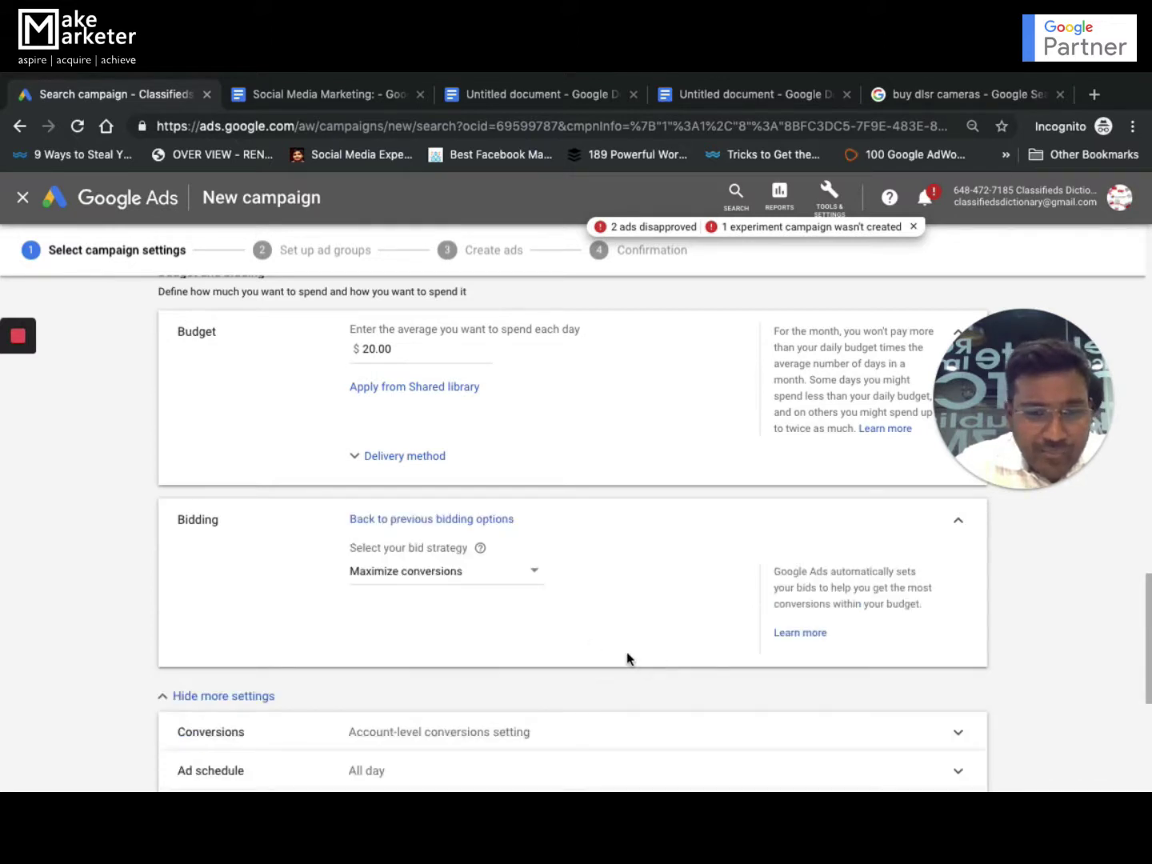
click(468, 520)
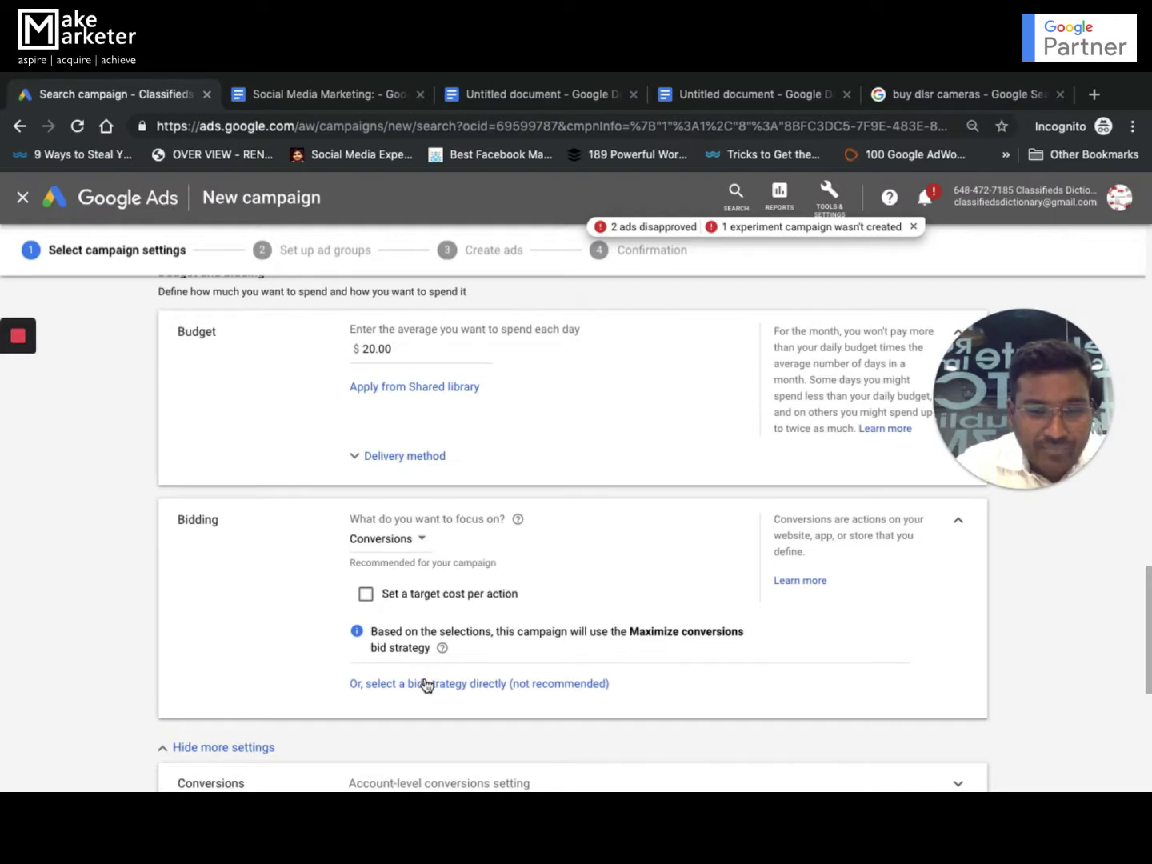
click(406, 544)
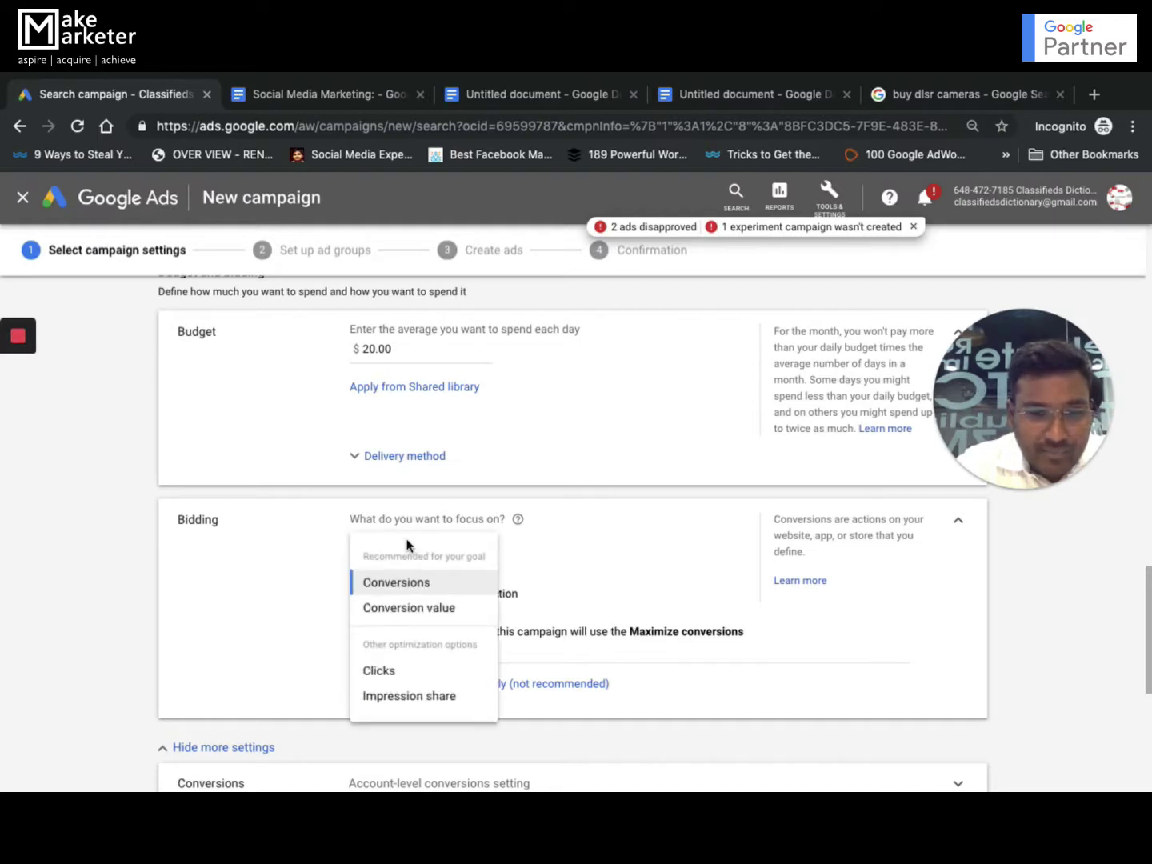
Choose to select a bid strategy directly and set it to Manual CPC.
click(536, 694)
click(444, 580)
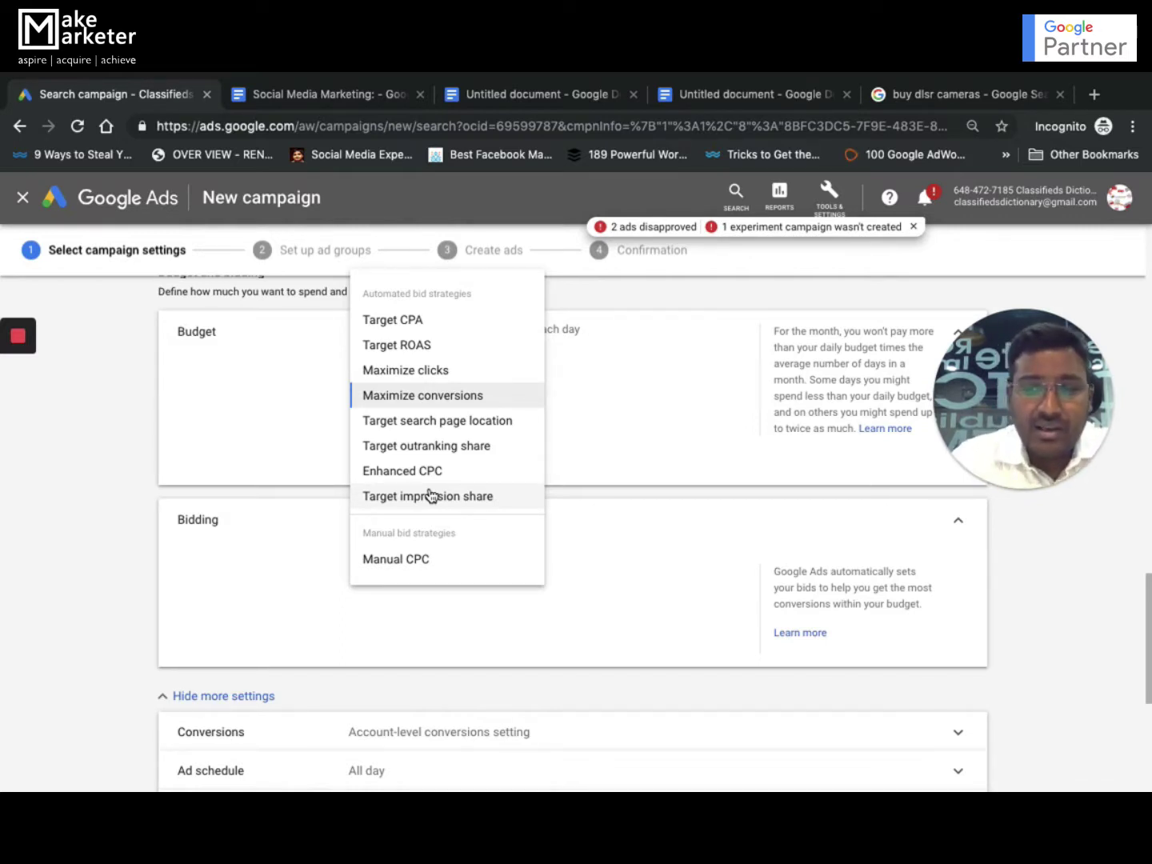
click(432, 564)
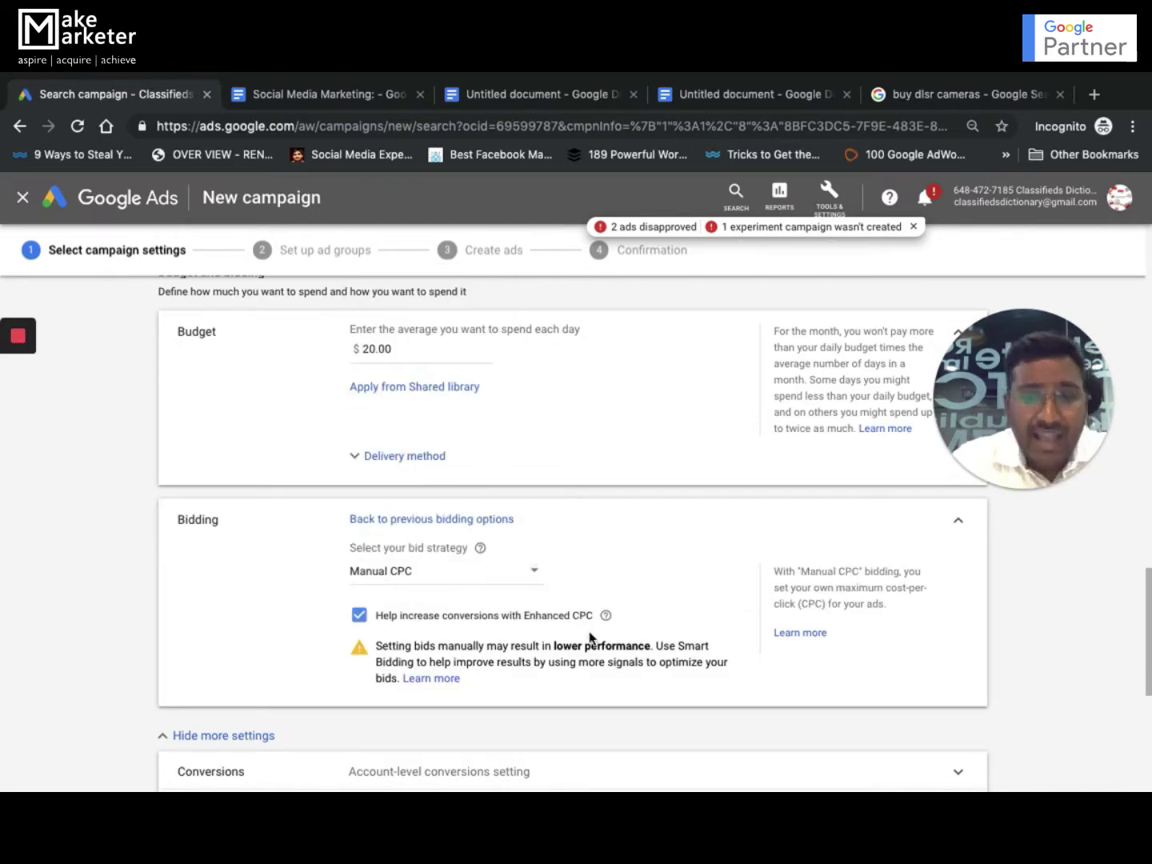
Switch to the Excel workbook and go to the CPC Bid Limit entry.
scroll(488, 644, down, 3)
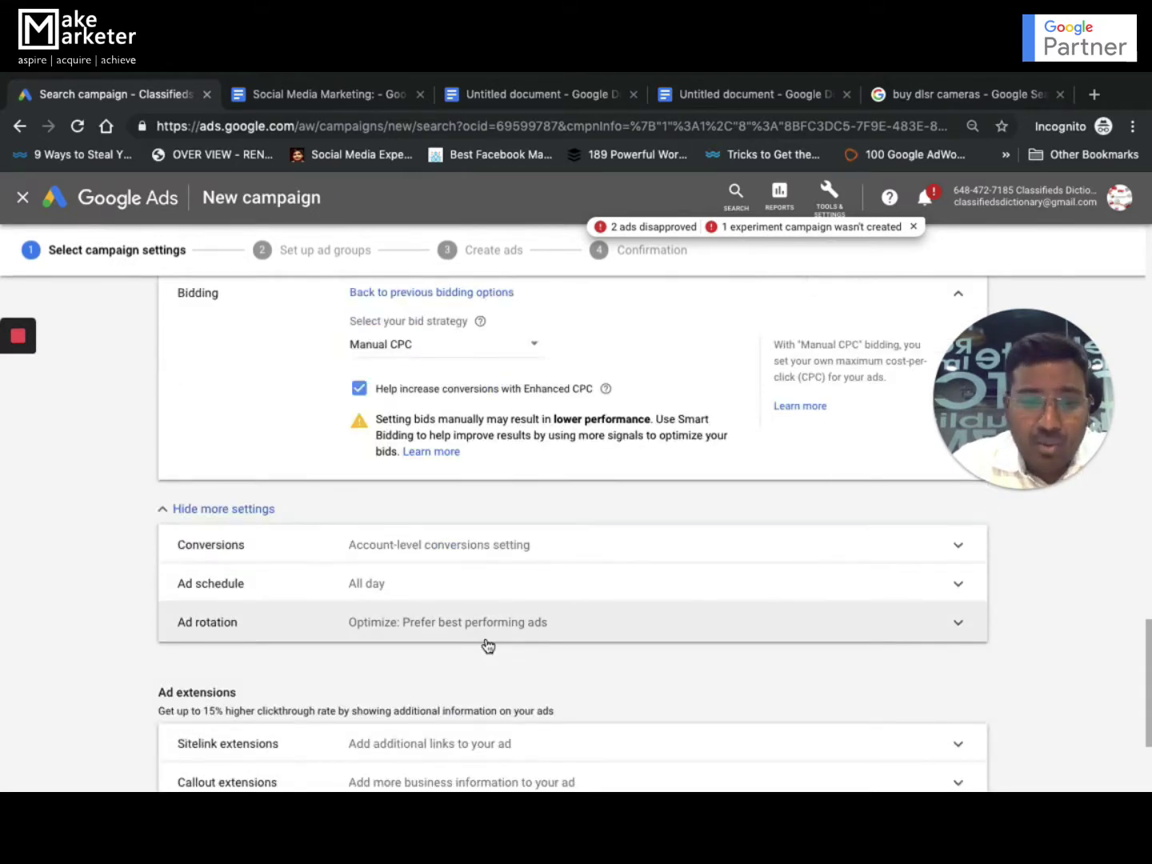
key(ctrl+Up)
click(728, 612)
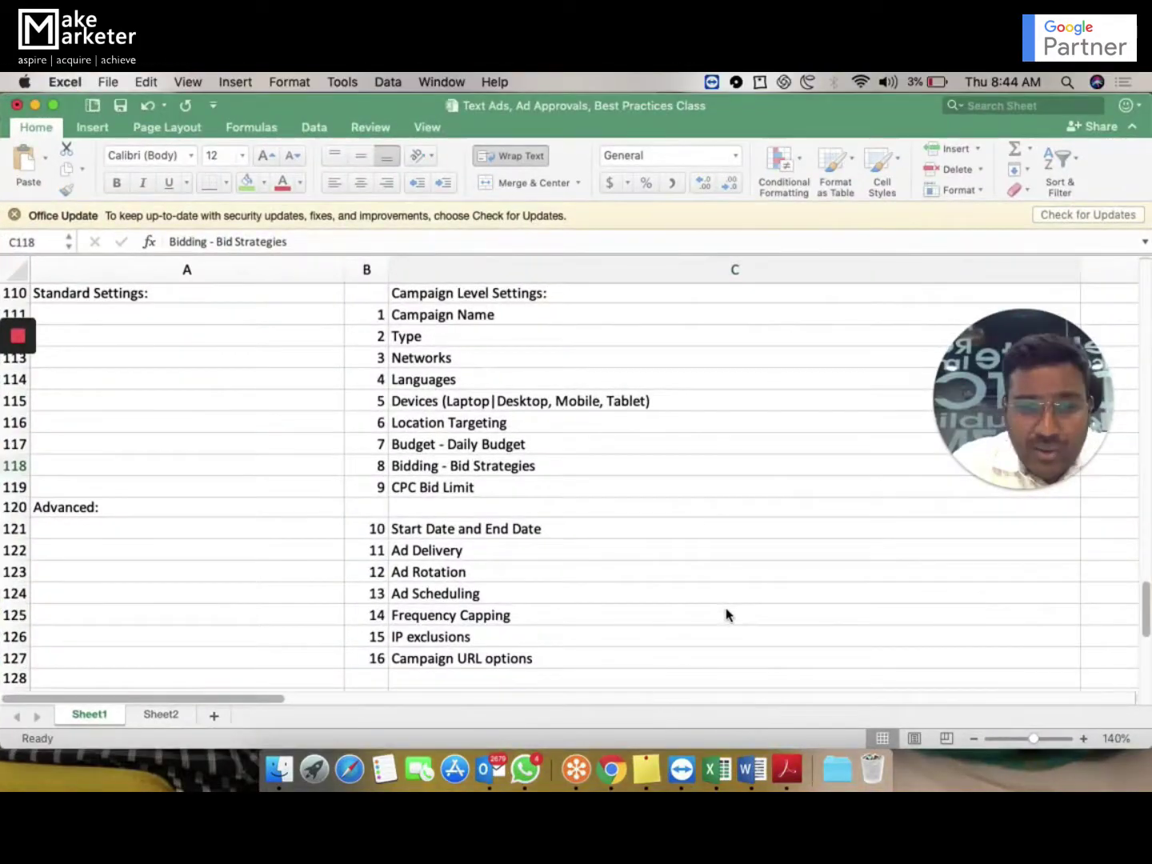
right_click(728, 613)
click(479, 487)
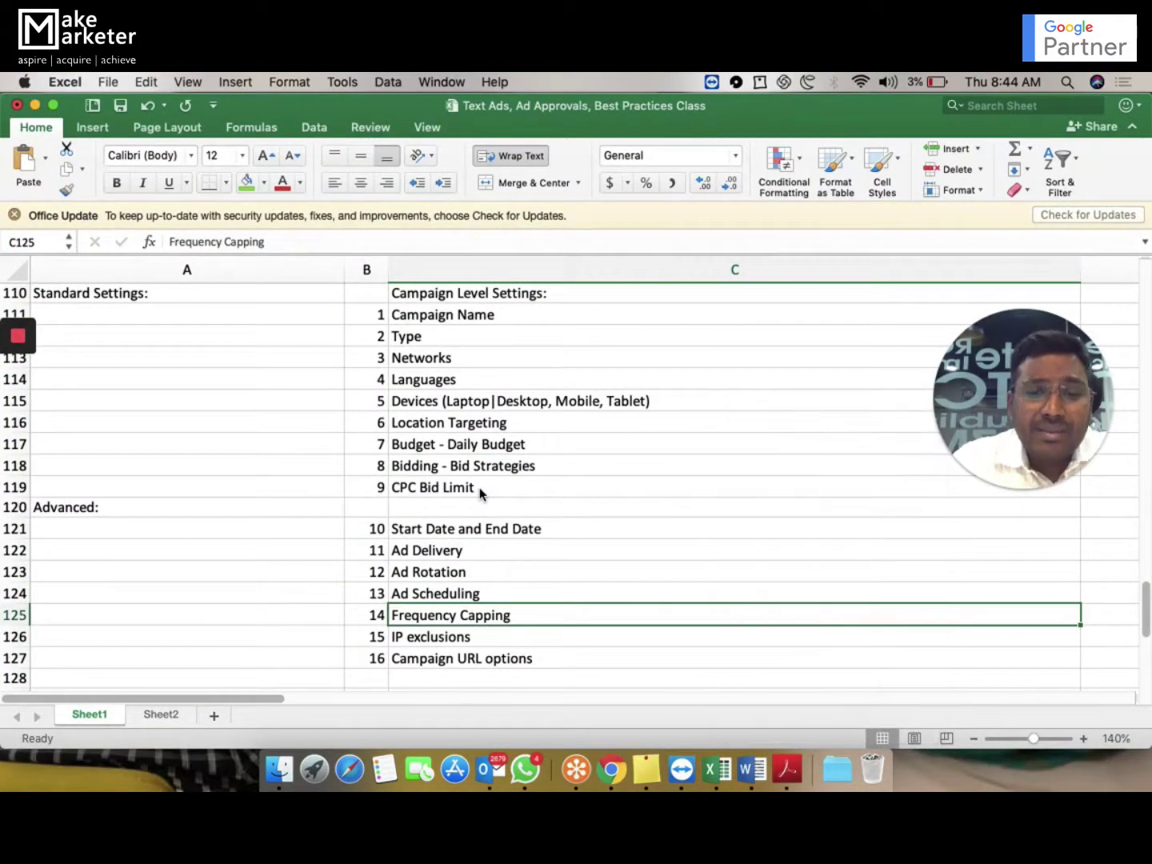
click(479, 487)
Switch to Google Ads and set the bid strategy to Maximize clicks with a maximum CPC bid limit of $1.
key(ctrl+Up)
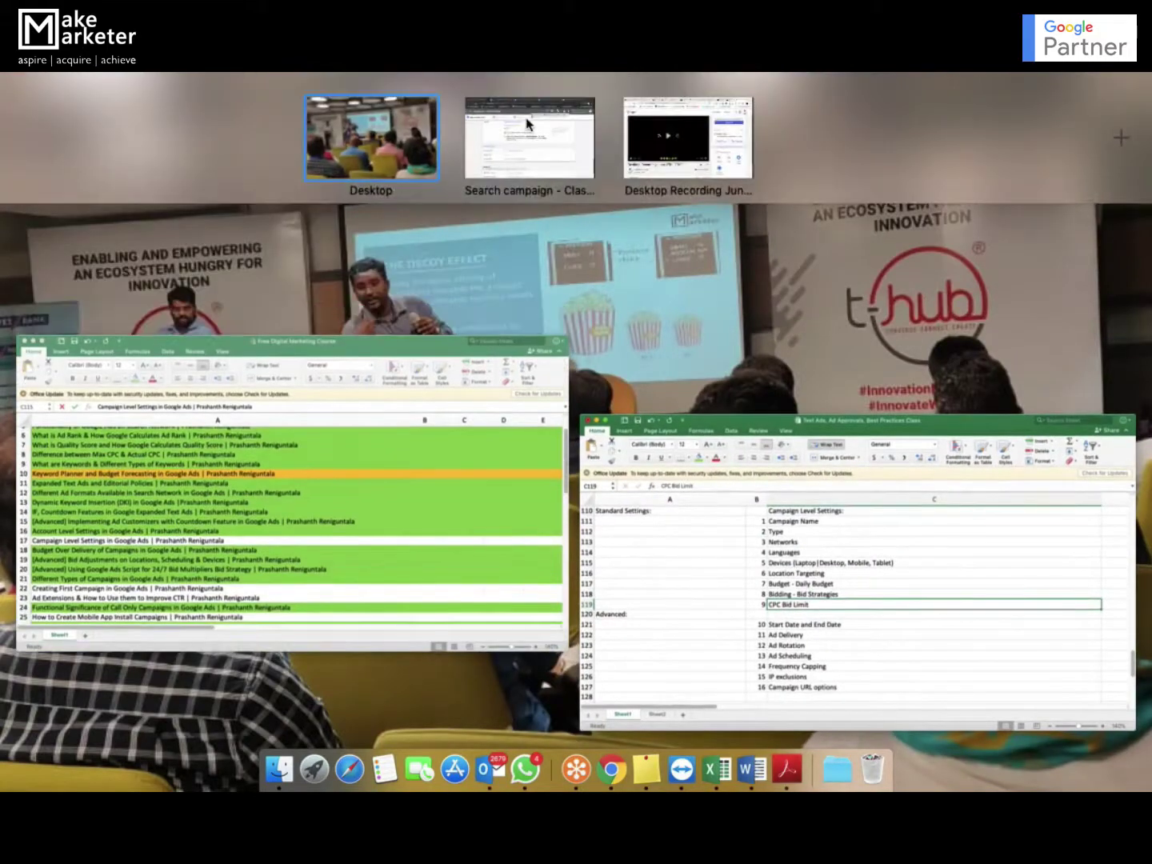
click(522, 128)
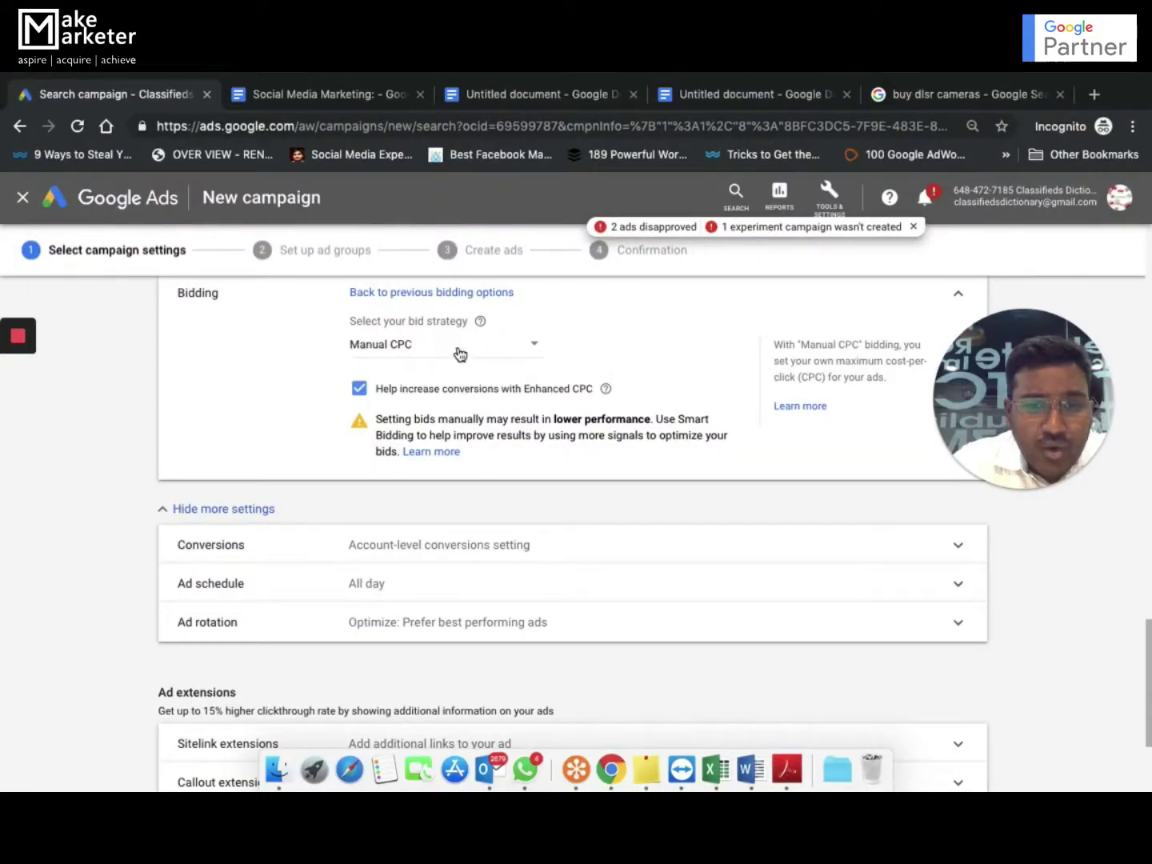
click(458, 354)
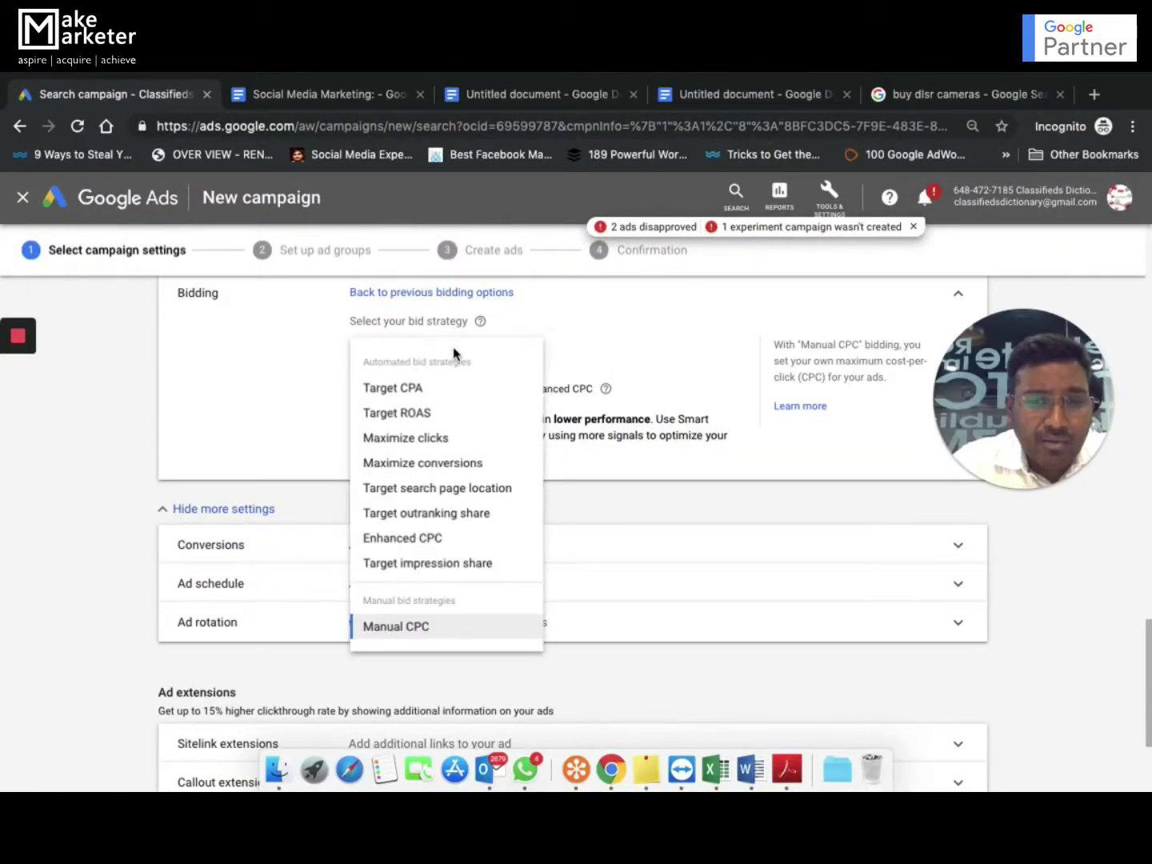
click(437, 440)
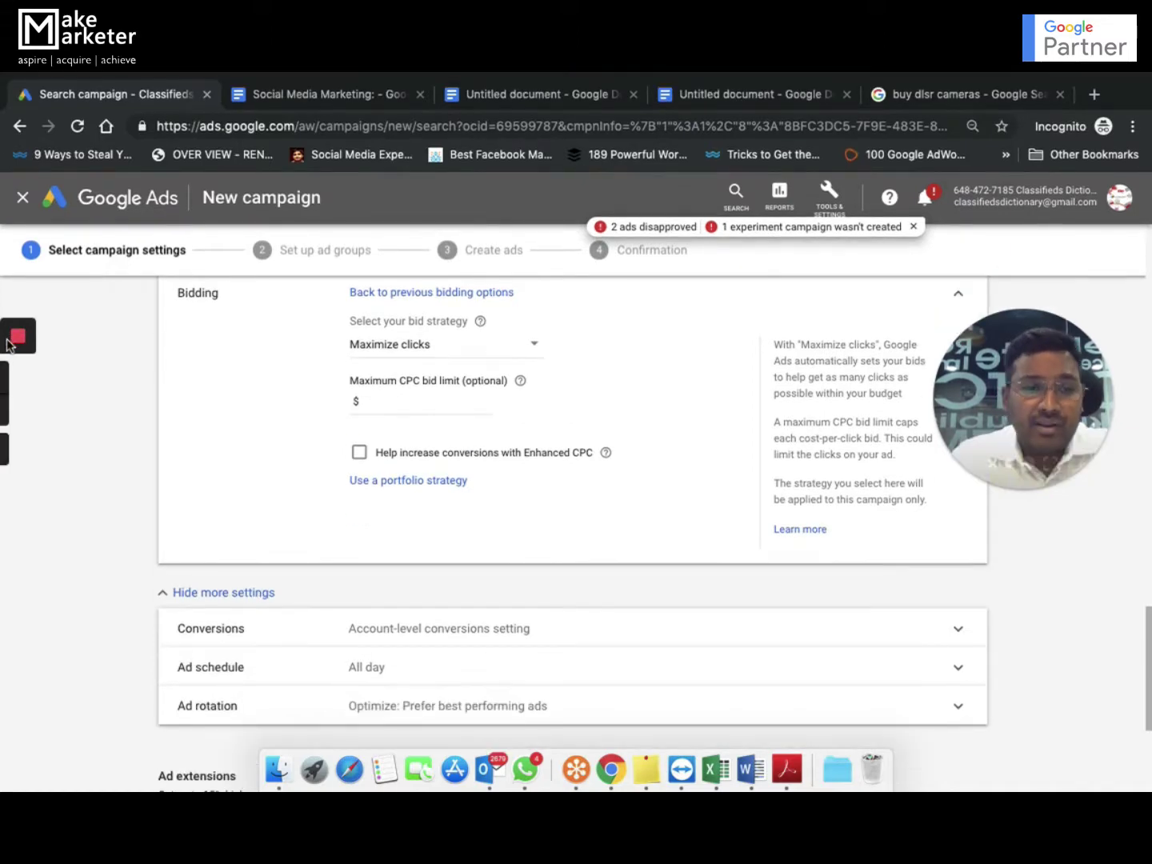
mouse_move(17, 340)
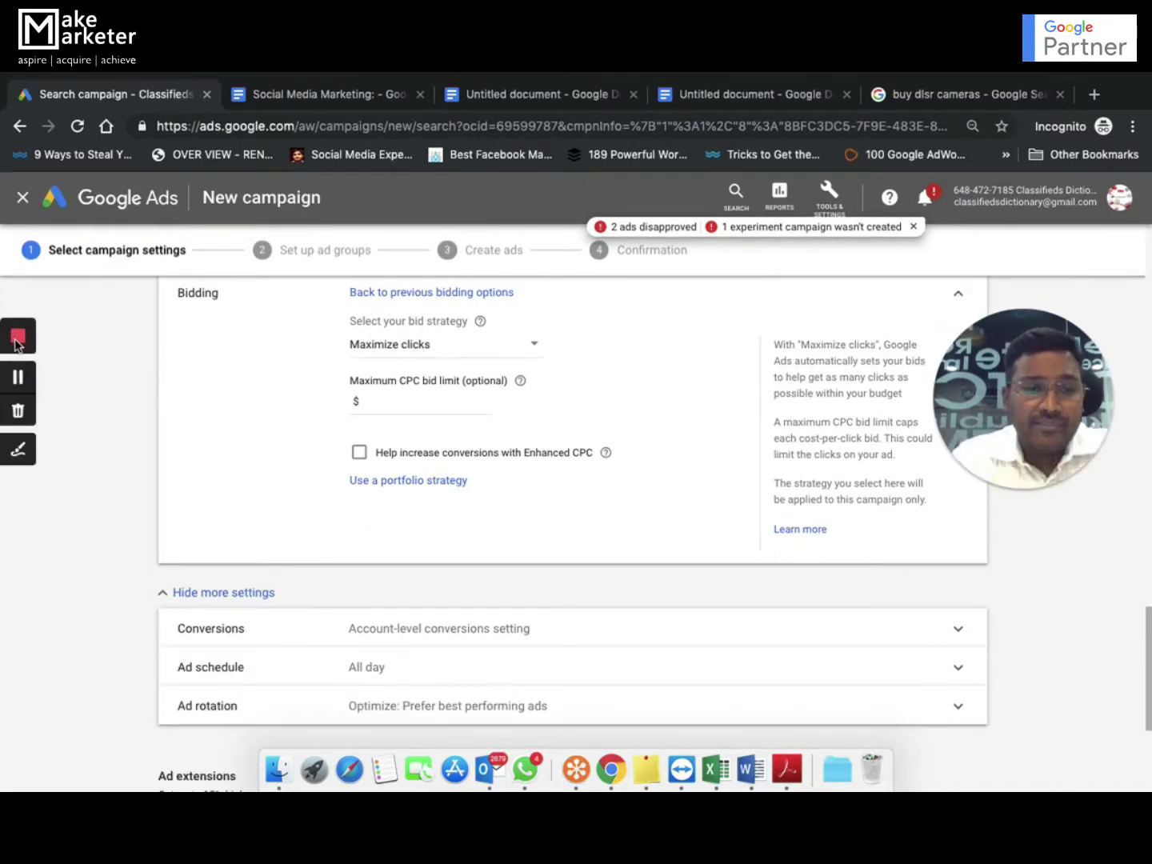
click(17, 377)
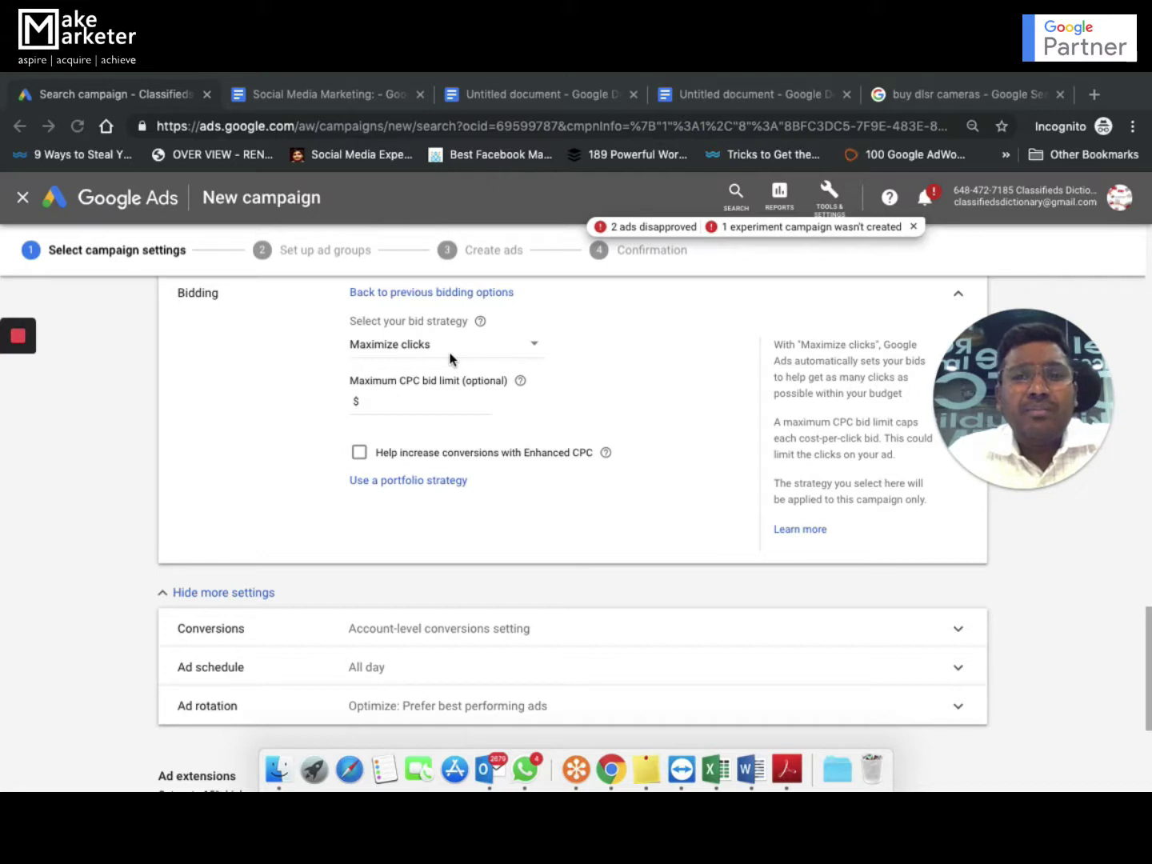
click(426, 402)
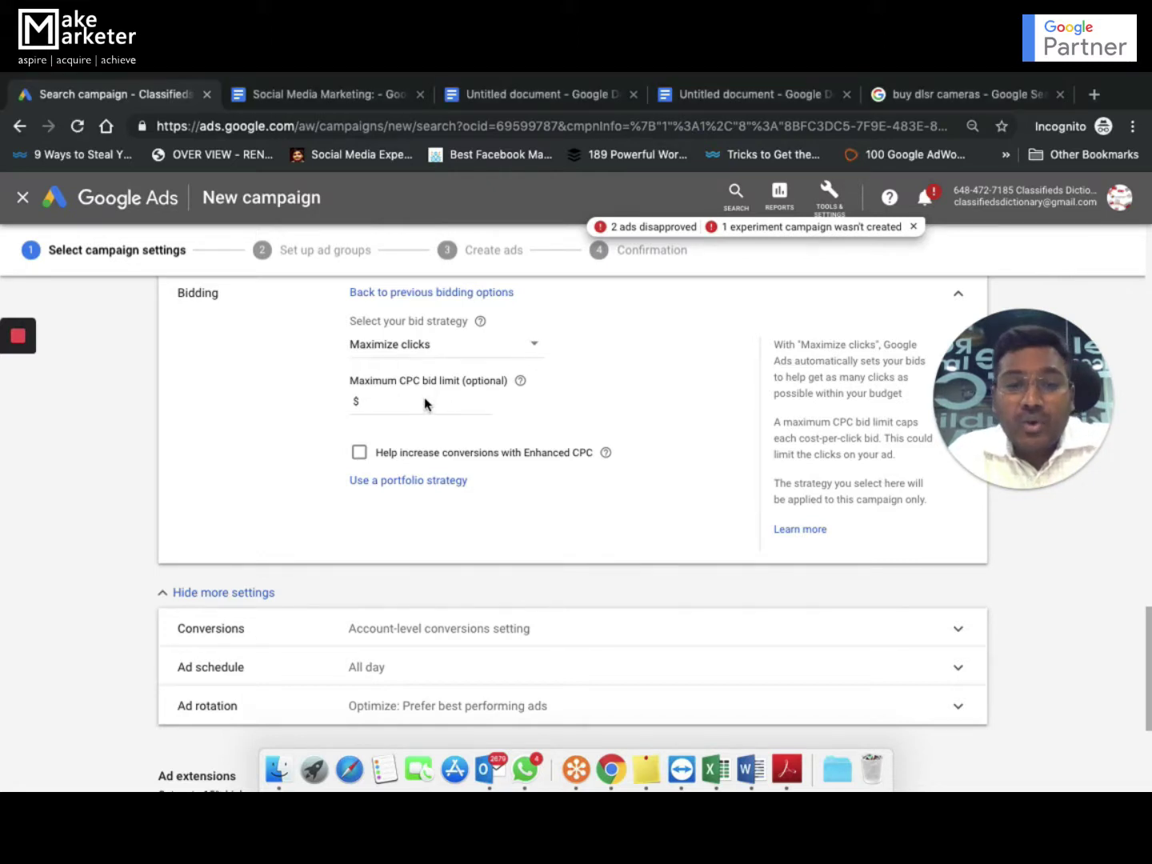
click(415, 398)
text(1)
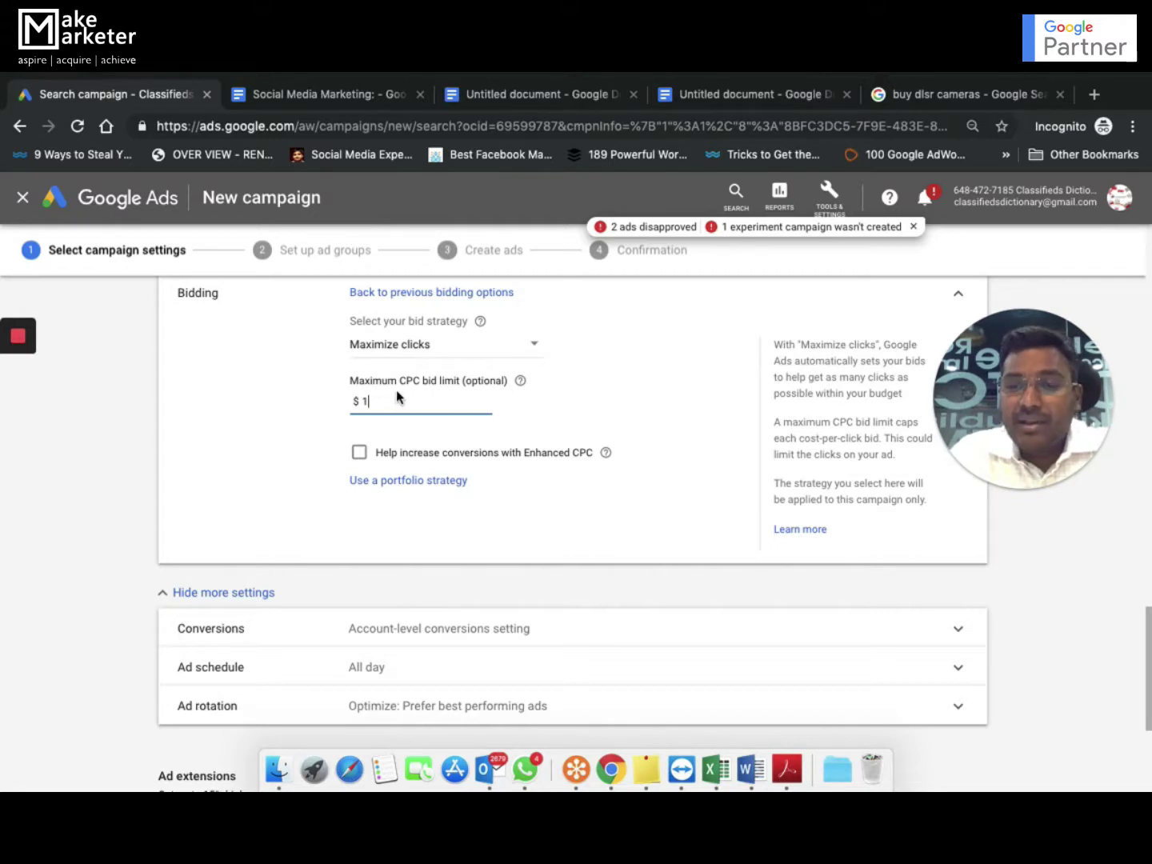
Set the bid strategy back to Manual CPC and display the available bid strategies.
click(465, 345)
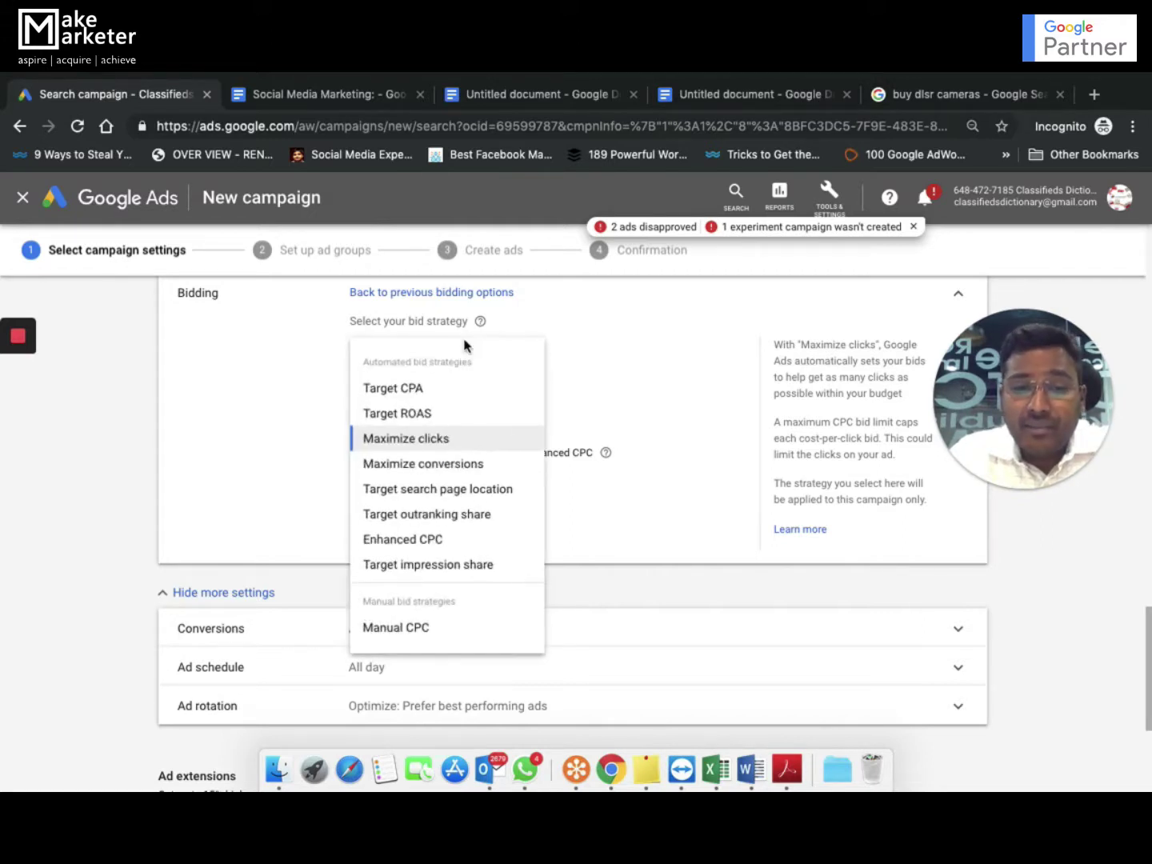
click(417, 630)
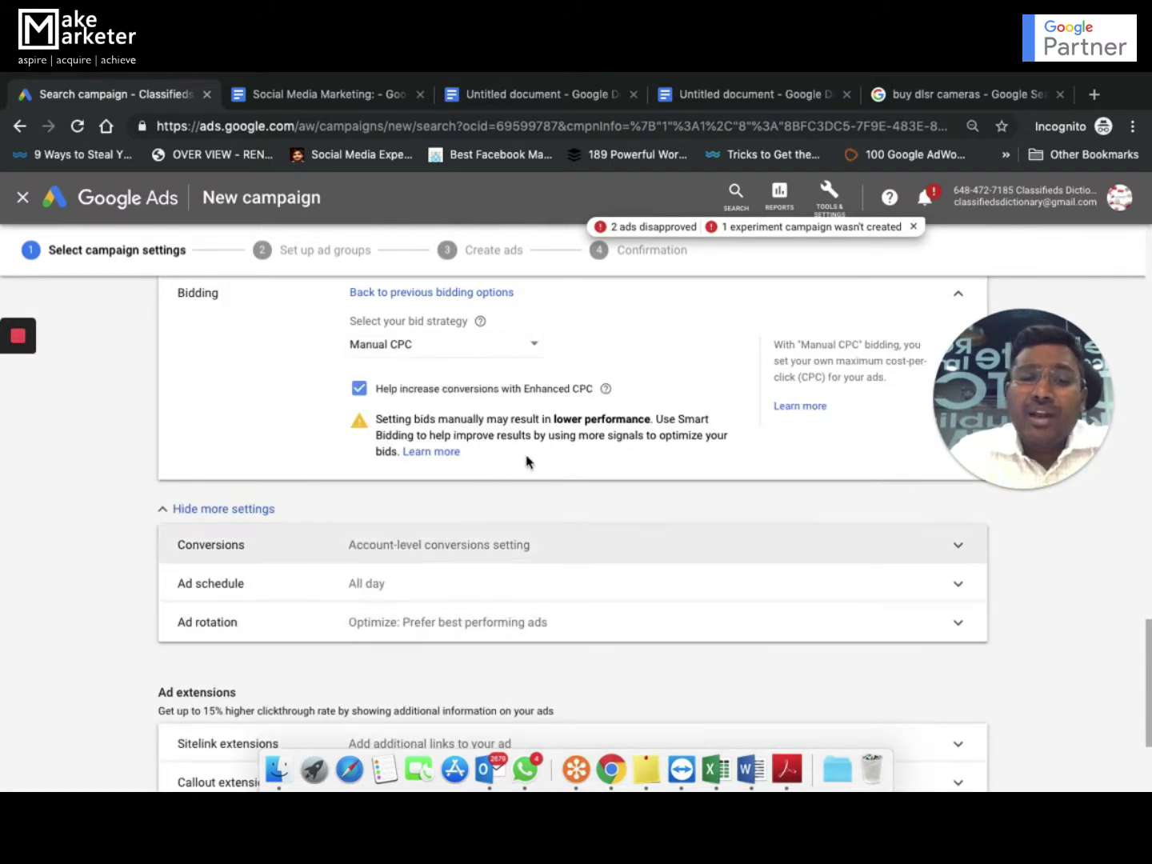
click(476, 357)
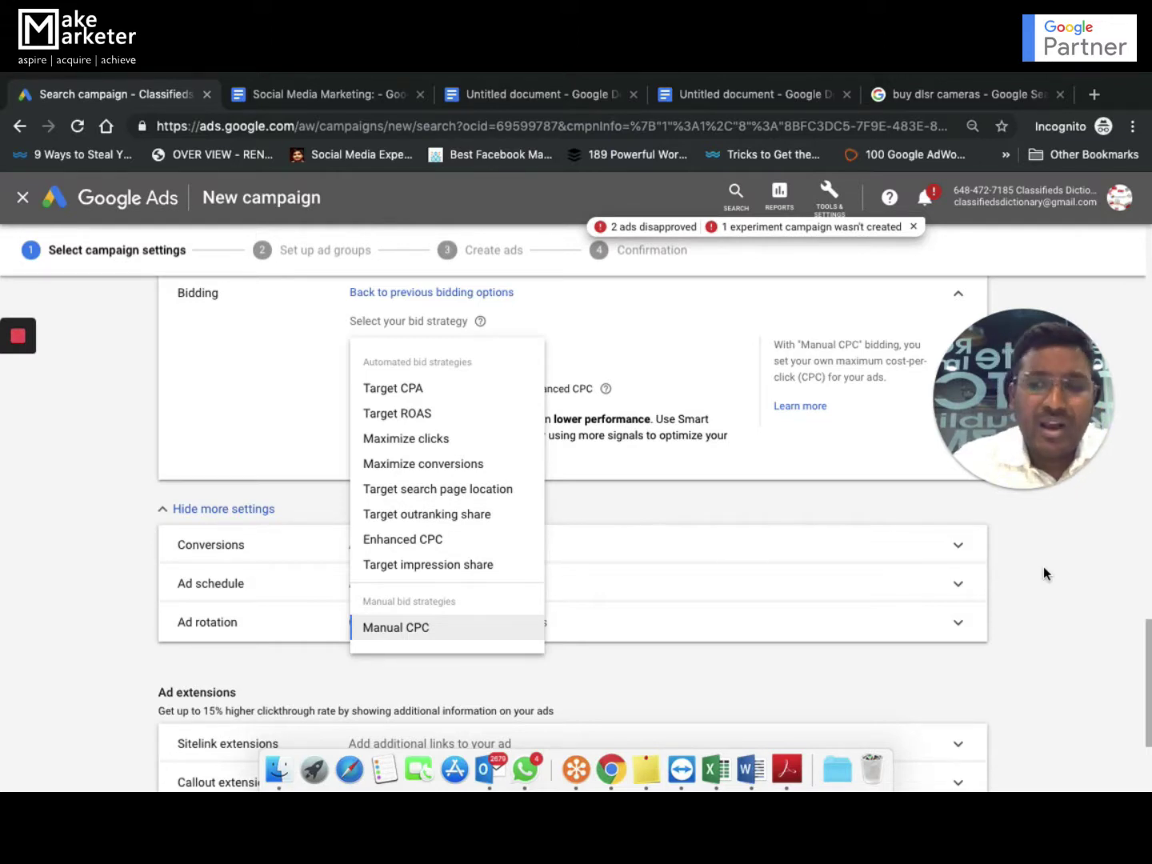
Switch to the Excel workbook and extend the CPC Bid Limit entry to "CPC Bid Limit - Automated Bidding".
key(ctrl+Up)
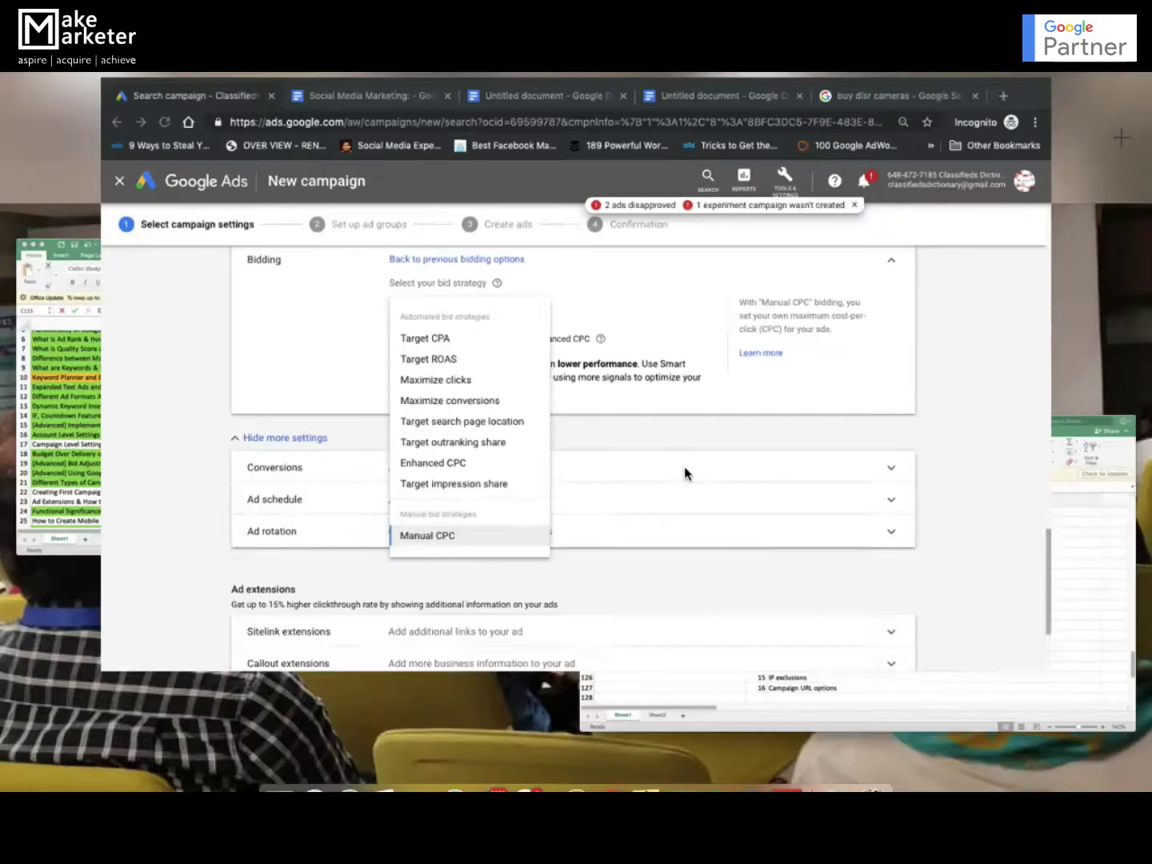
click(879, 613)
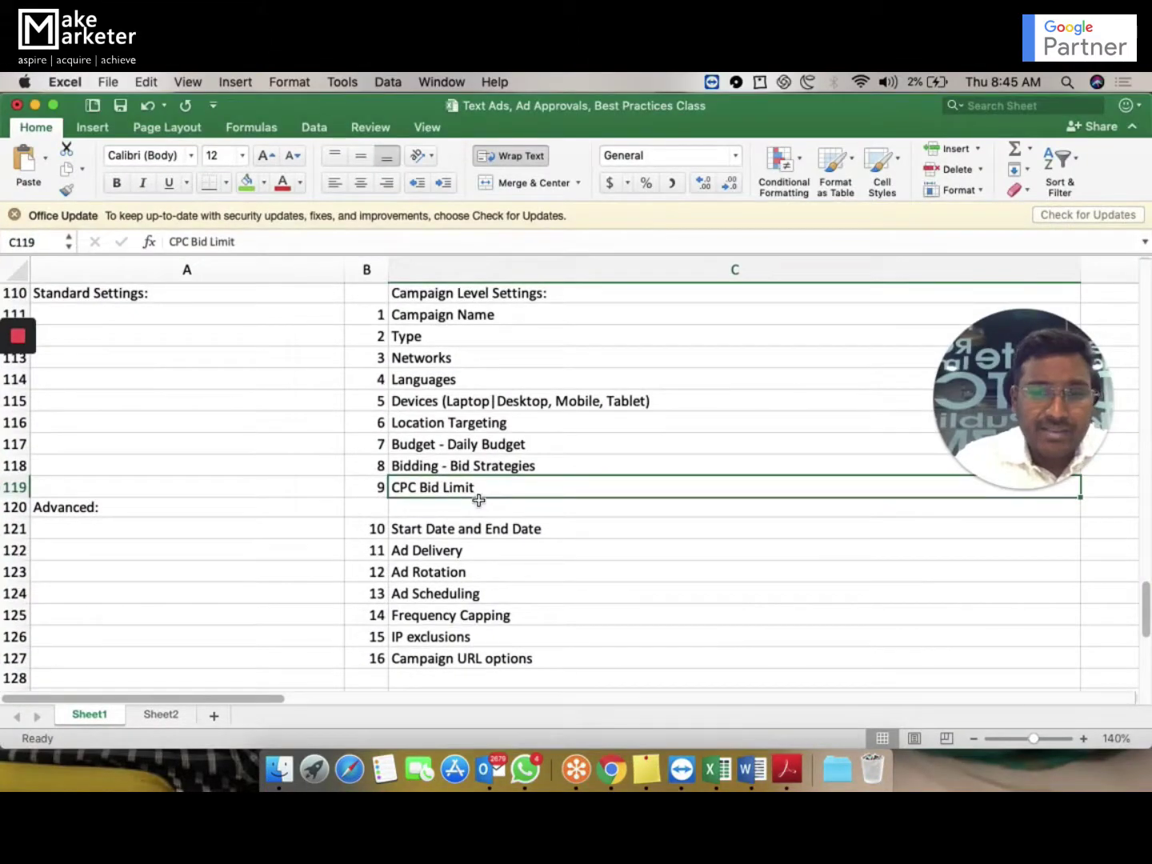
click(496, 504)
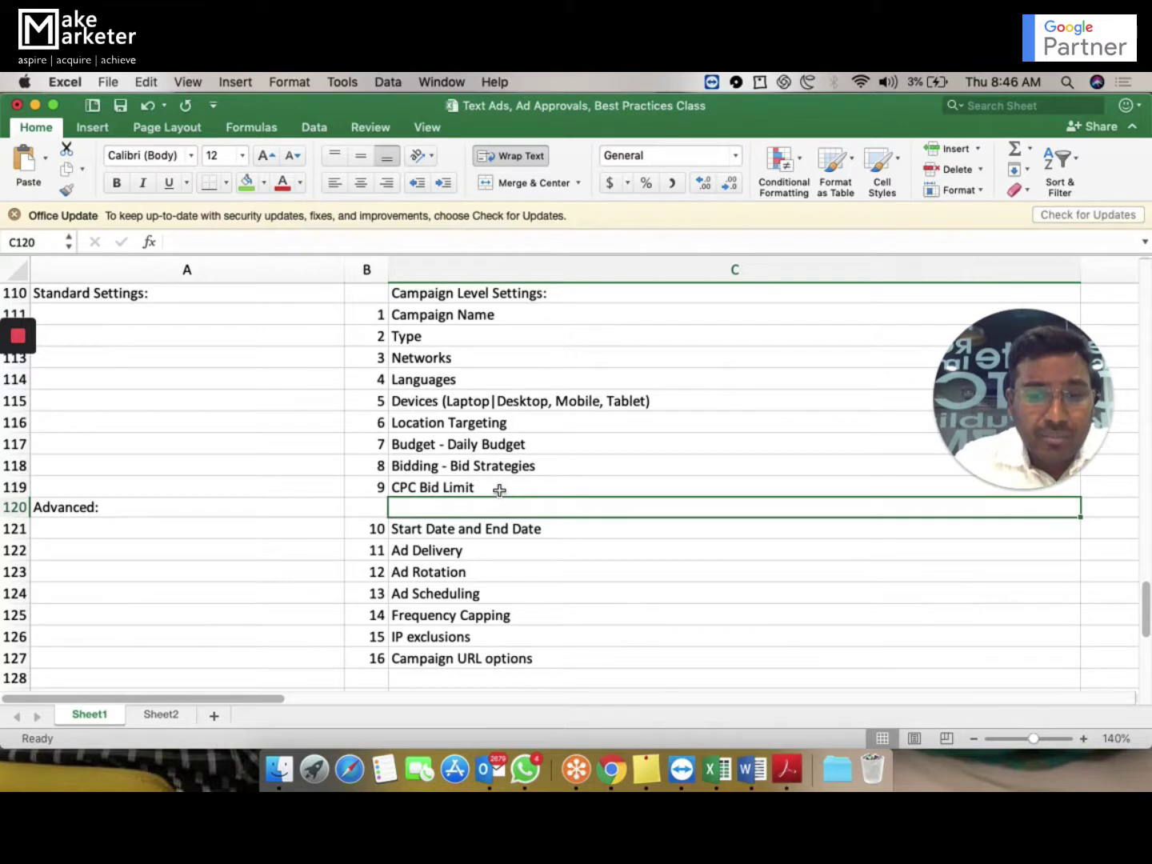
double_click(499, 489)
text(- AUto)
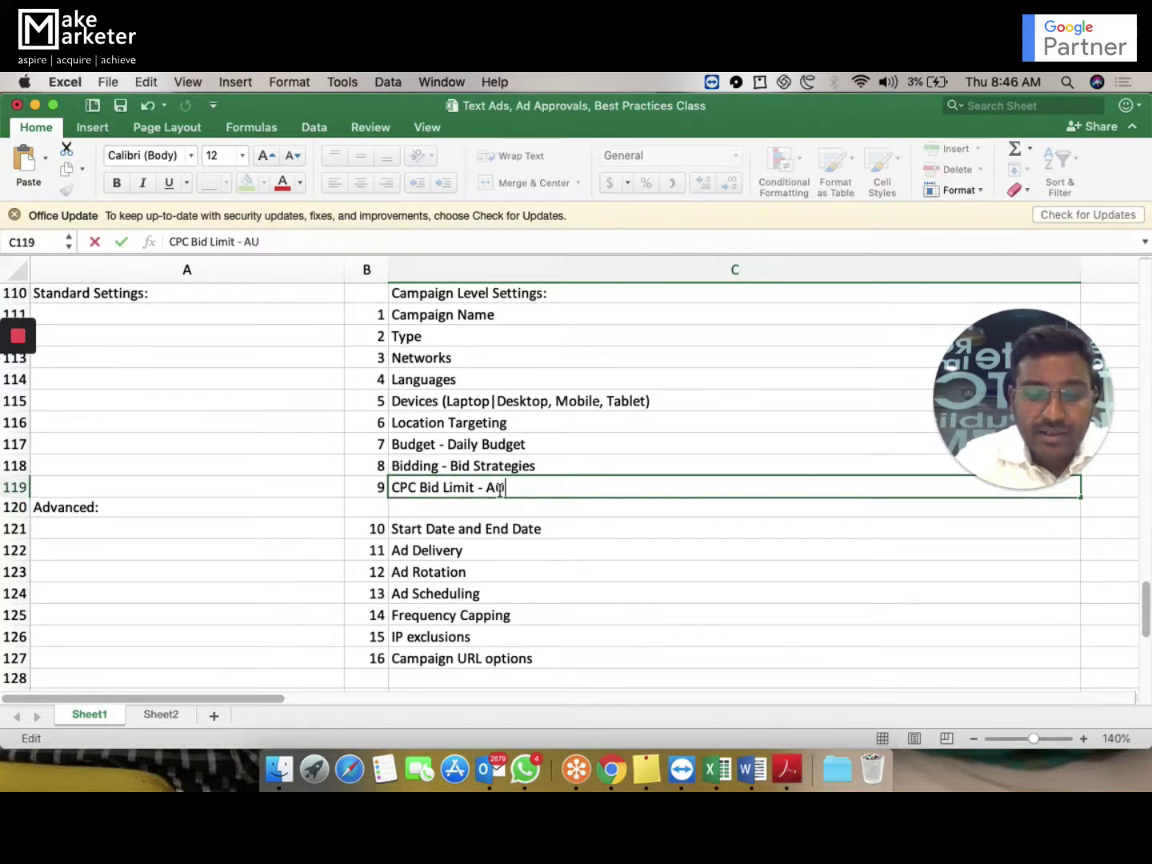
key(BackSpace)
key(BackSpace)
key(BackSpace)
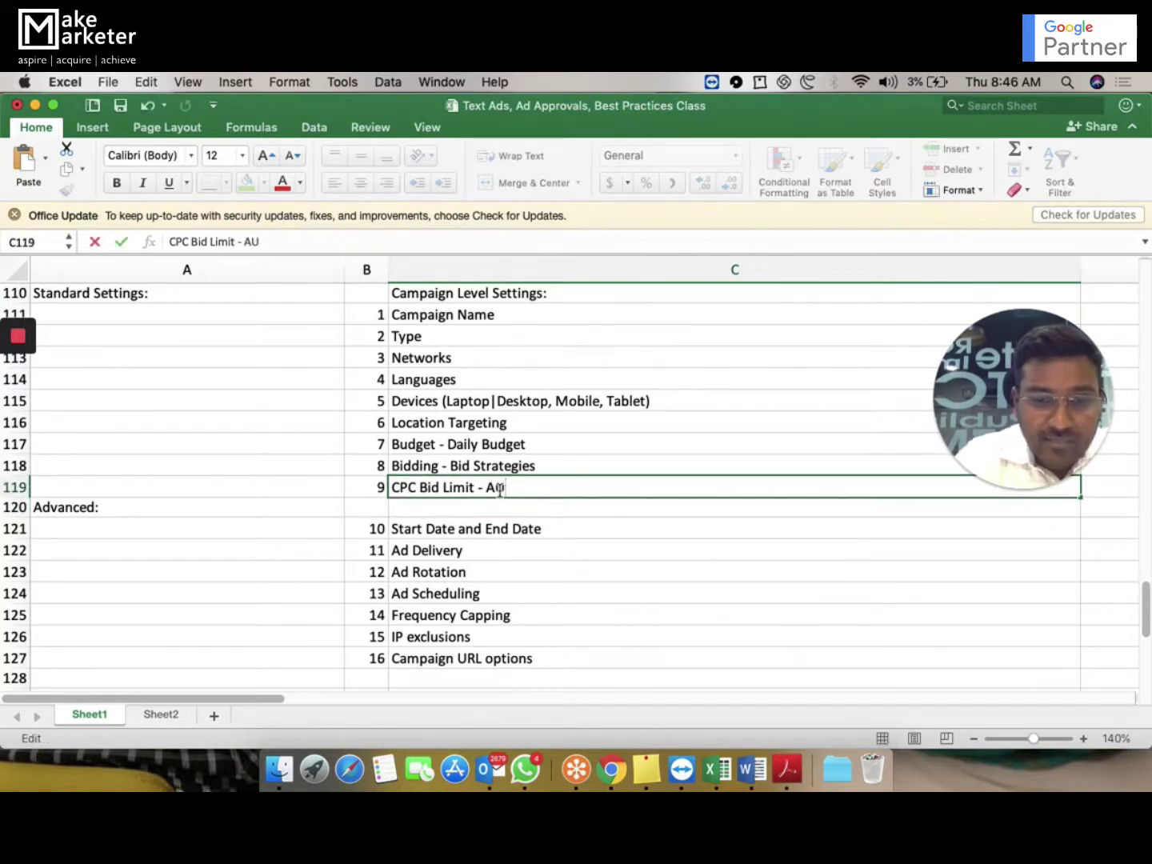
text(utomated )
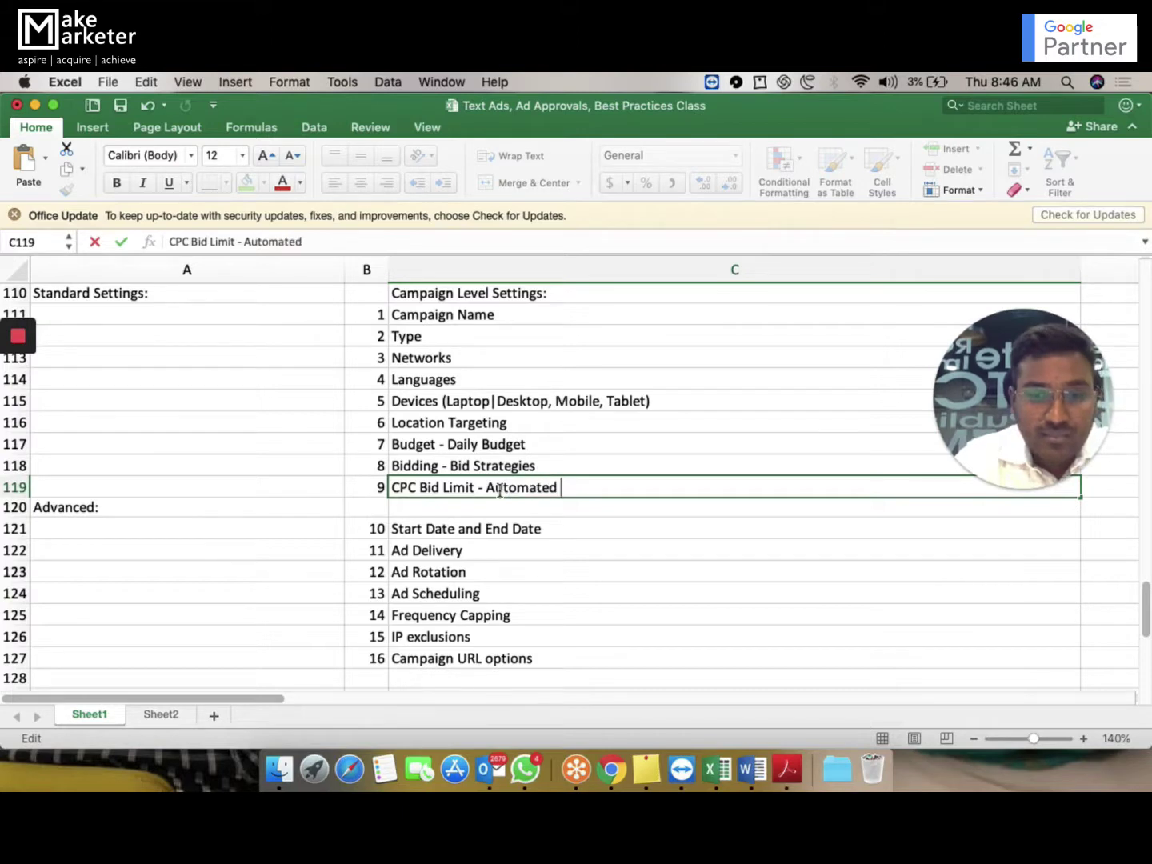
text(Bidding)
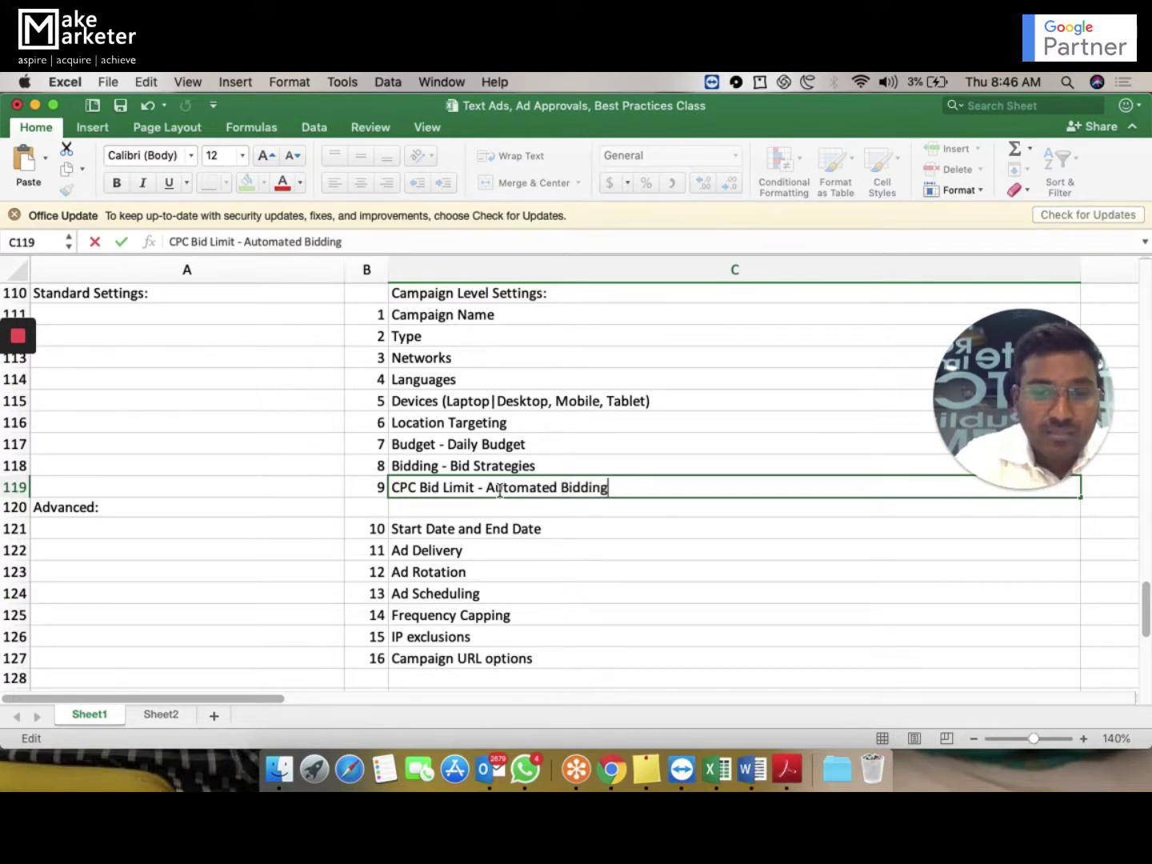
key(super+Up)
Extend the Bid Strategies entry to "Bidding - Bid Strategies (Automatic and Manual)".
click(573, 471)
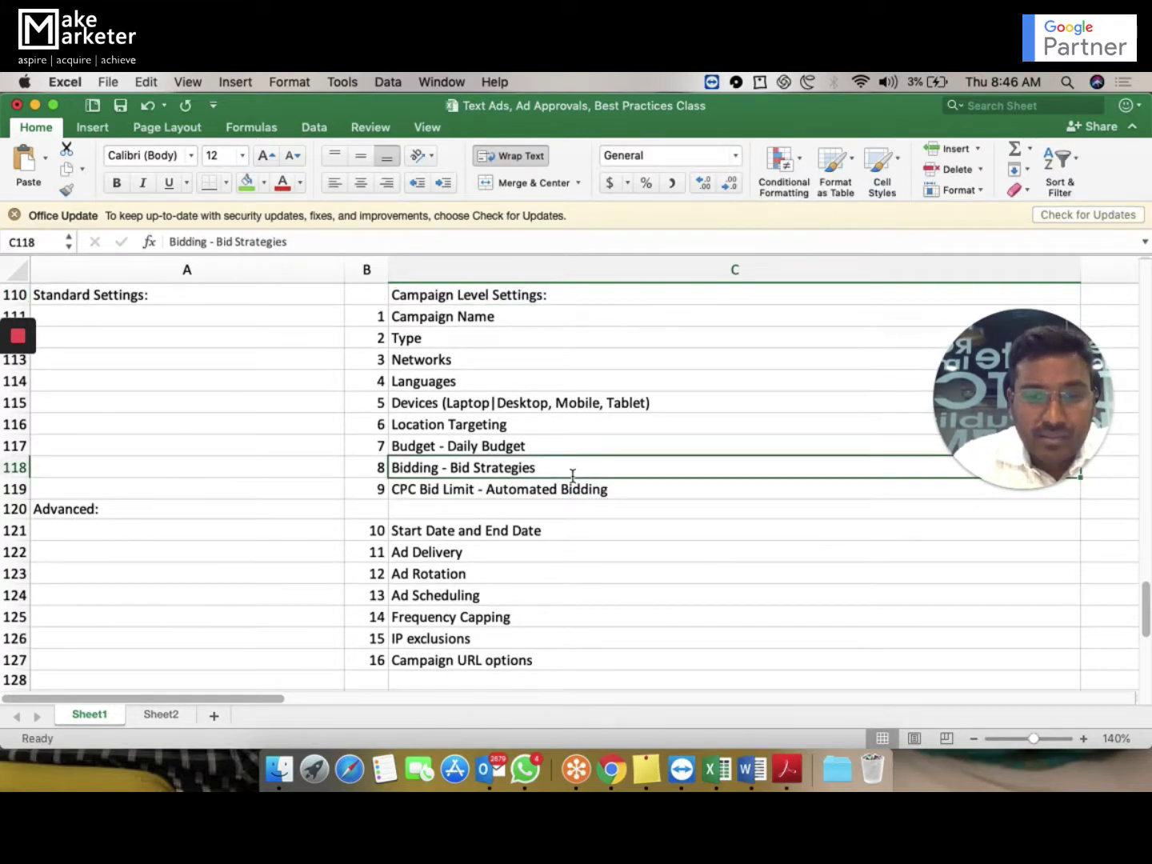
double_click(573, 472)
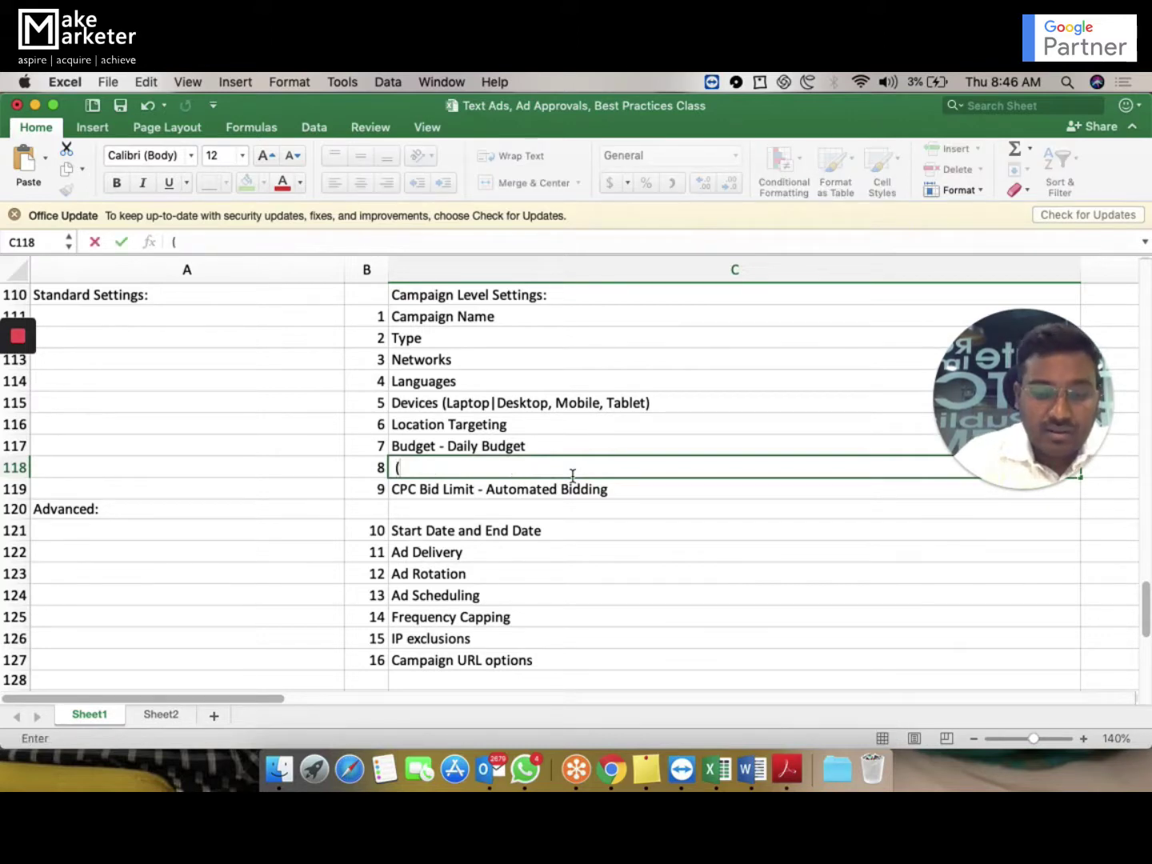
key(super+a)
key(Tab)
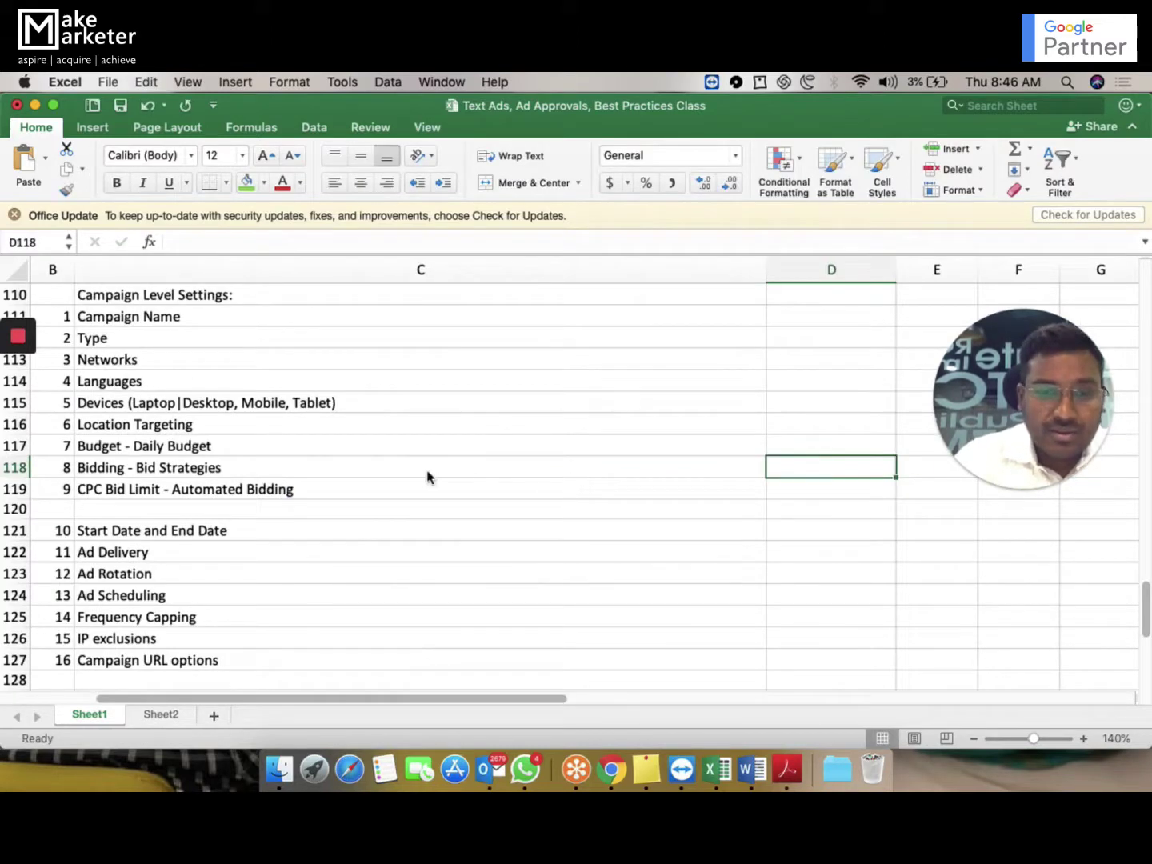
double_click(422, 471)
text(()
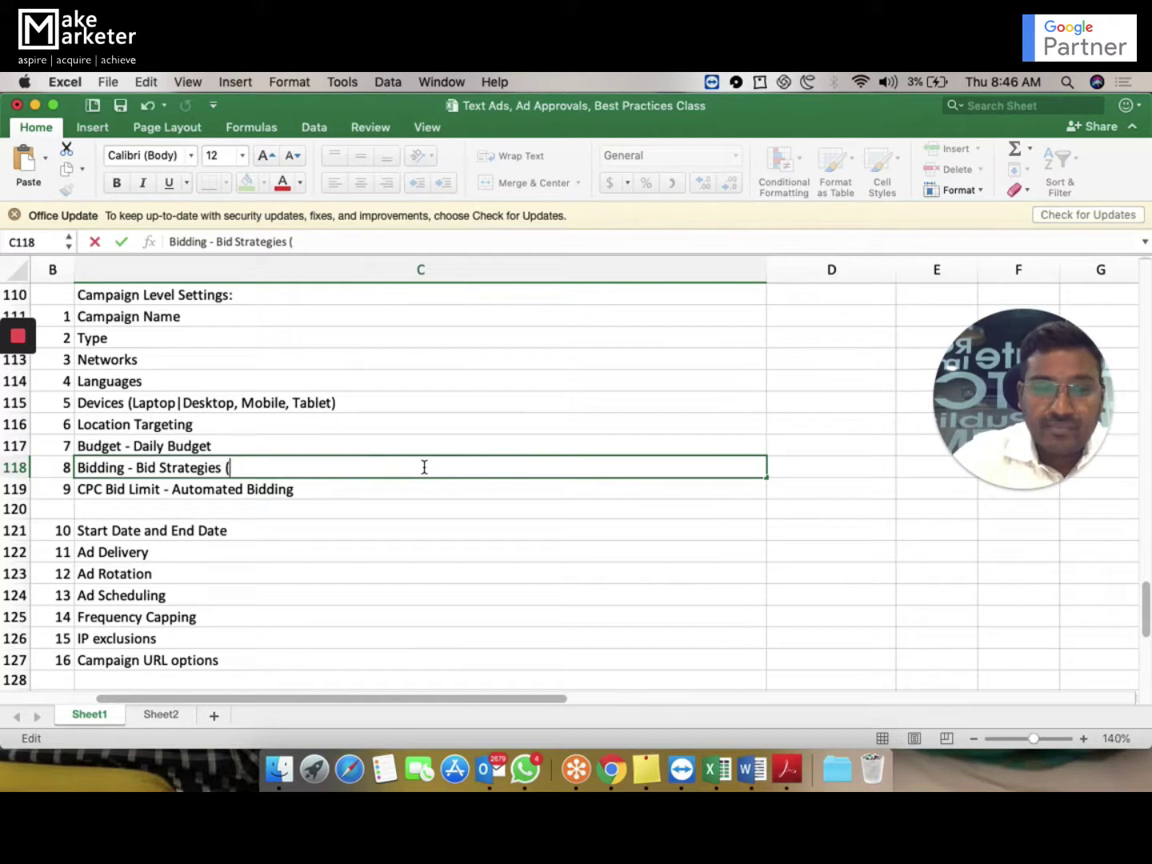
text(Automatic a)
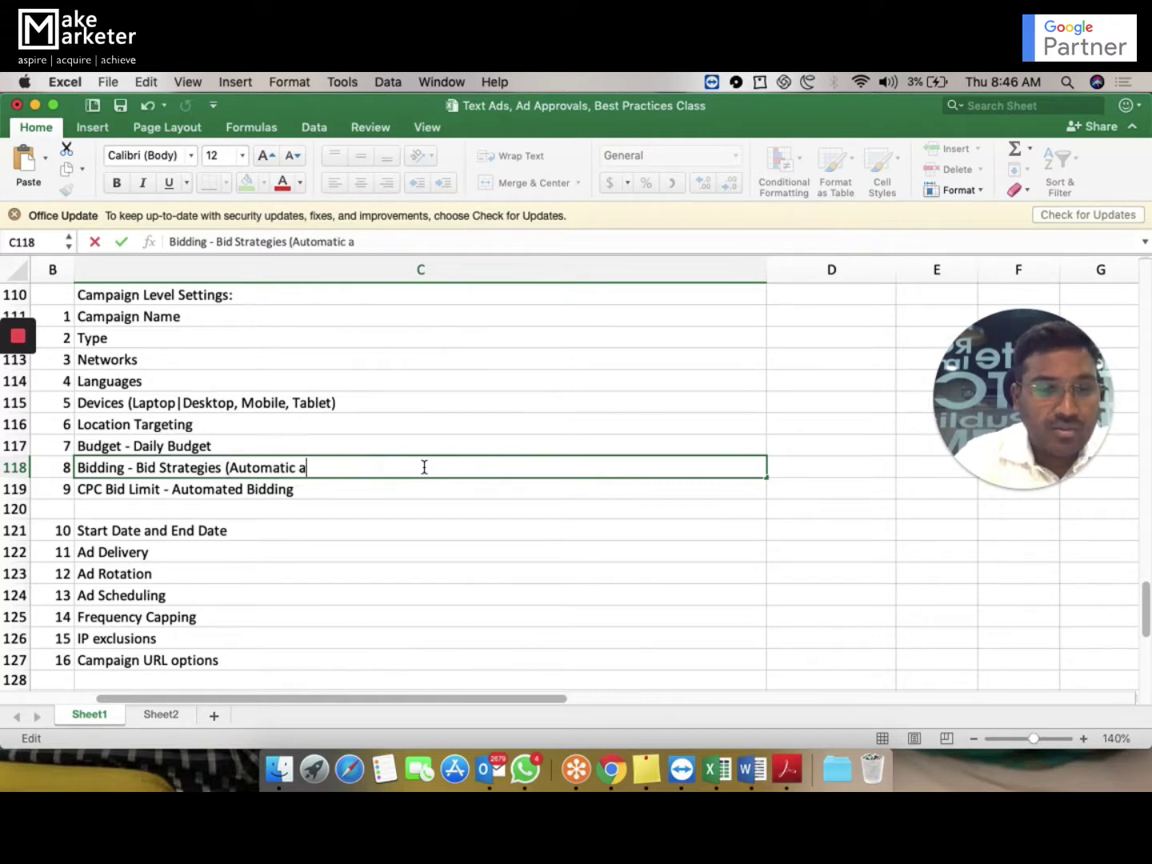
text(nd Manual))
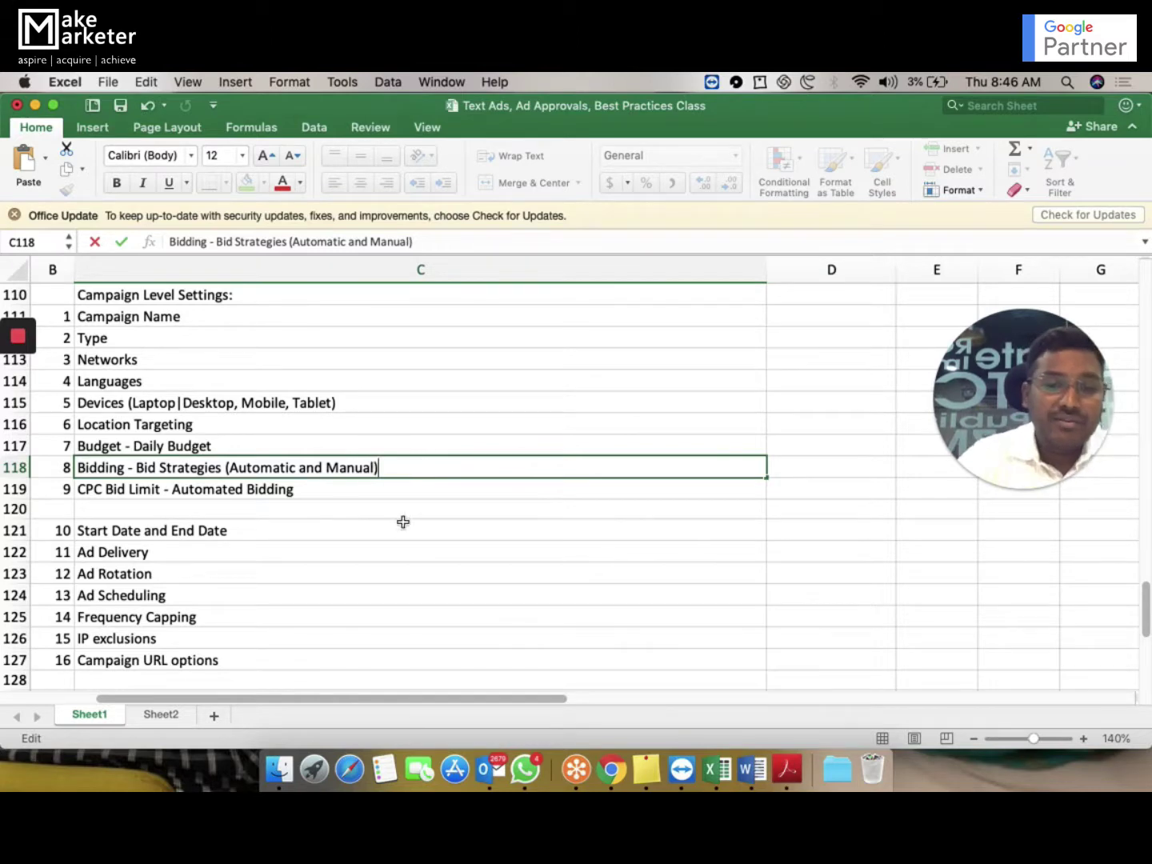
scroll(396, 559, left, 3)
scroll(523, 544, left, 5)
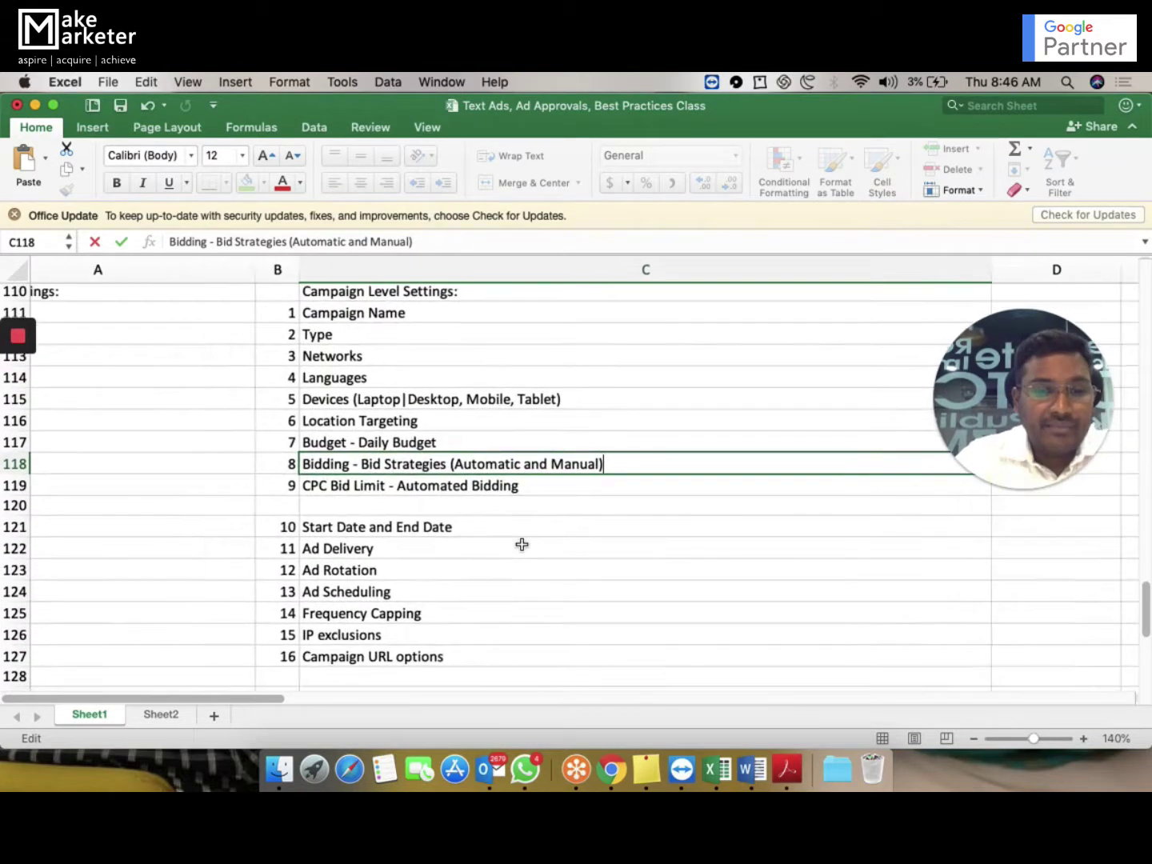
scroll(523, 543, up, 1)
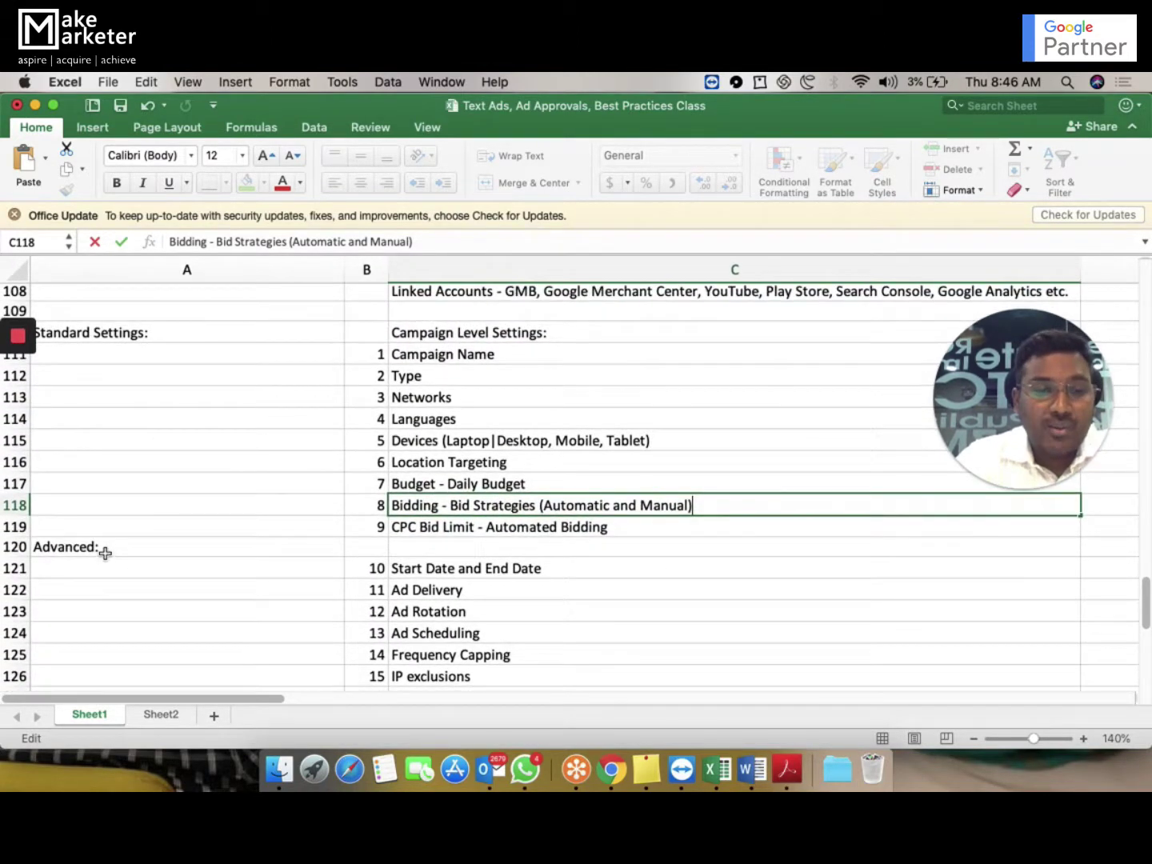
Go through the Advanced settings from Start Date and End Date down to Campaign URL options.
click(530, 568)
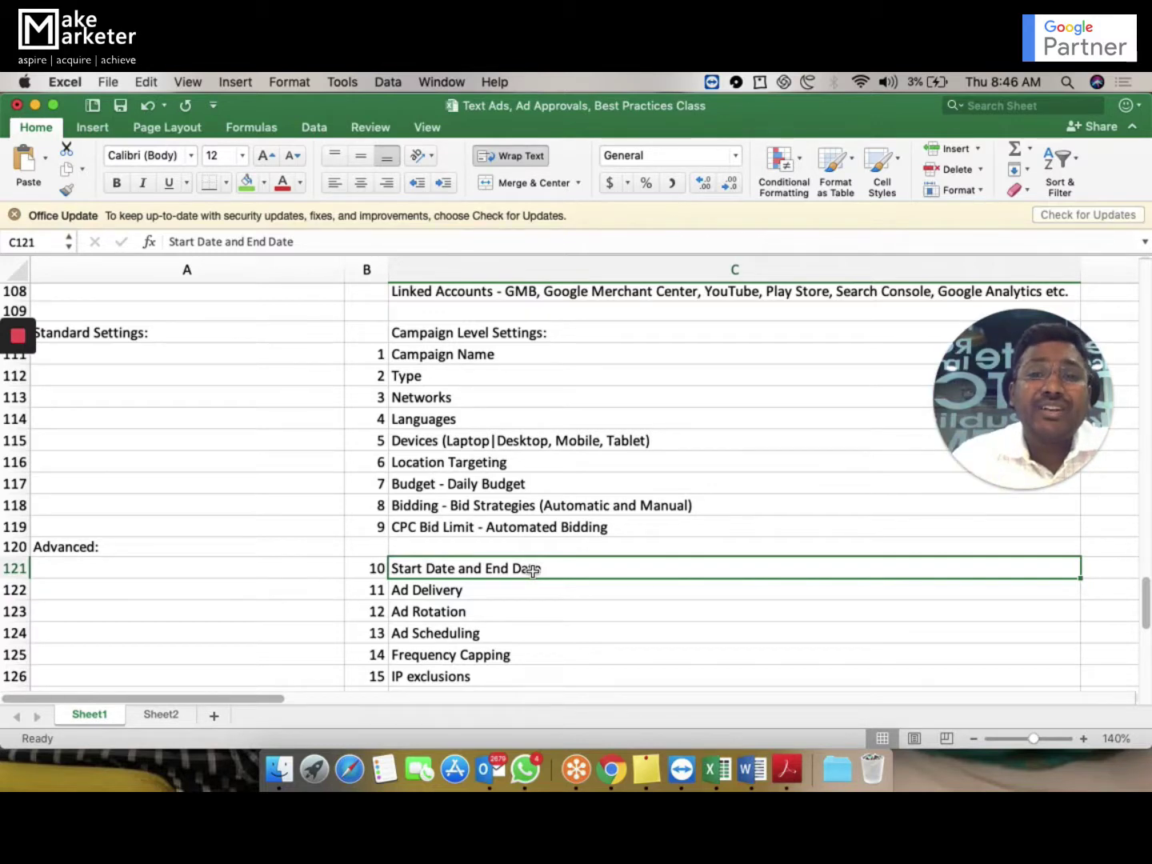
click(456, 599)
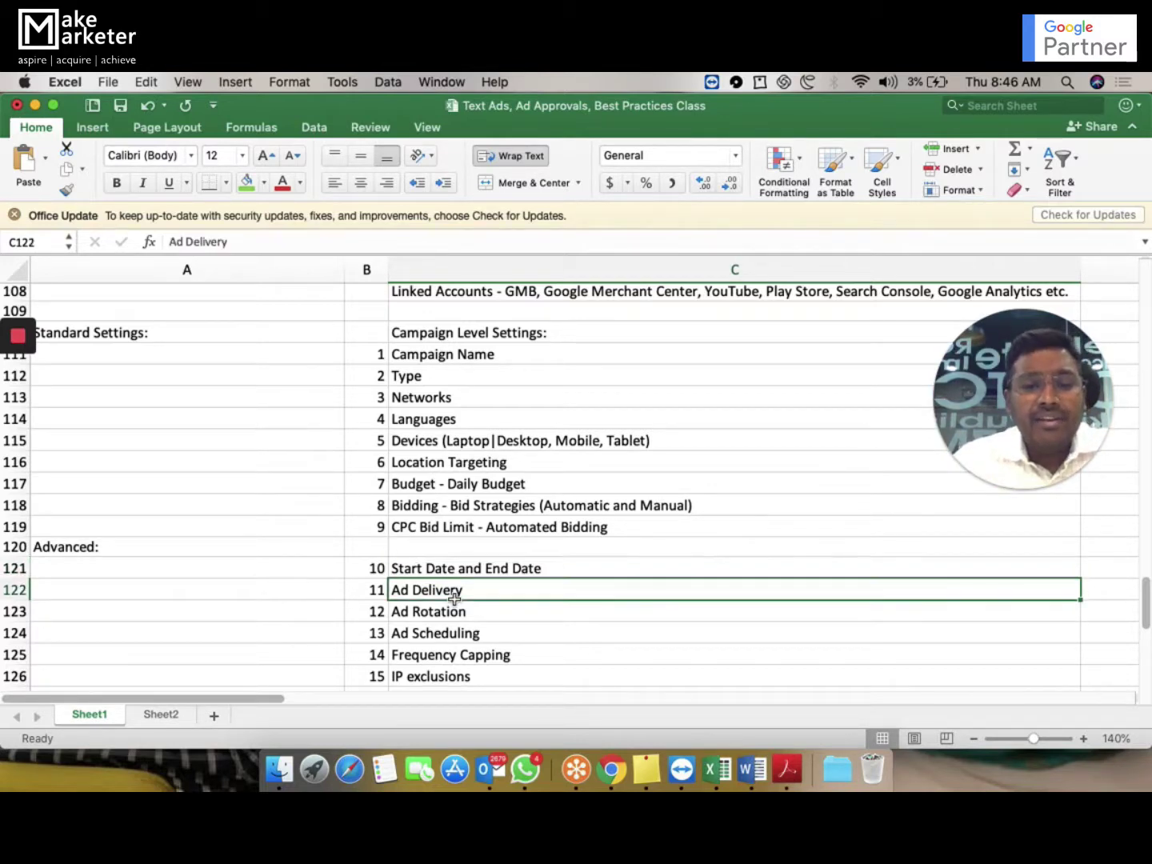
key(Down)
key(Down)
key(Down)
key(Down)
key(Down)
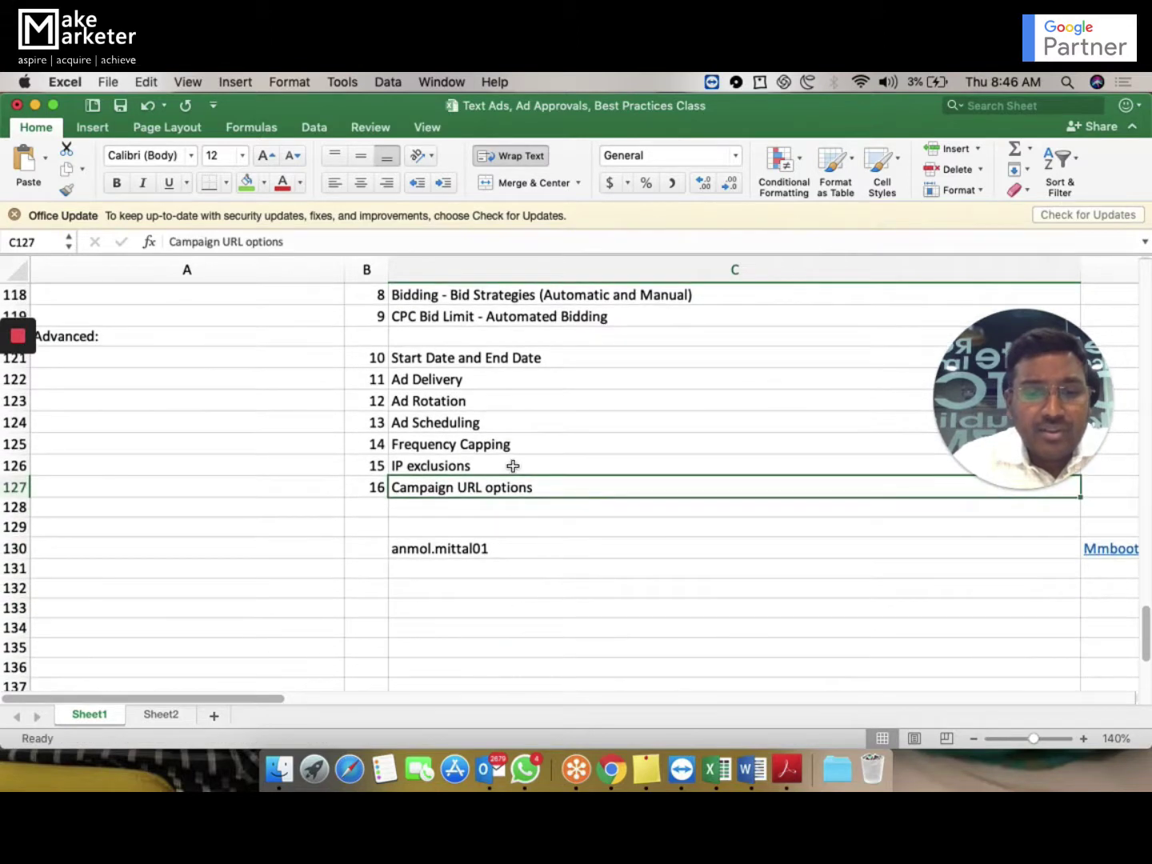
Extend the Ad Delivery entry to "Ad Delivery (Standard Delivery & Accelerated Delivery)".
double_click(501, 386)
text(()
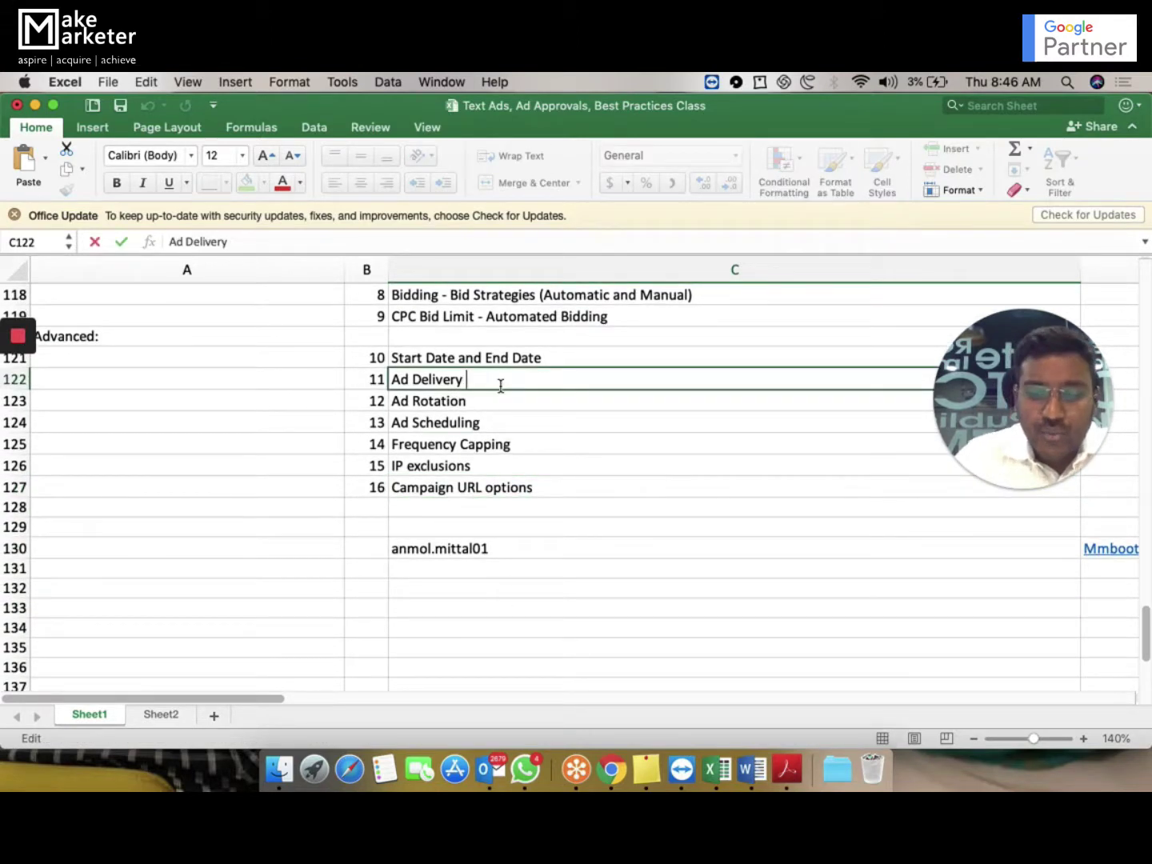
text(Sta)
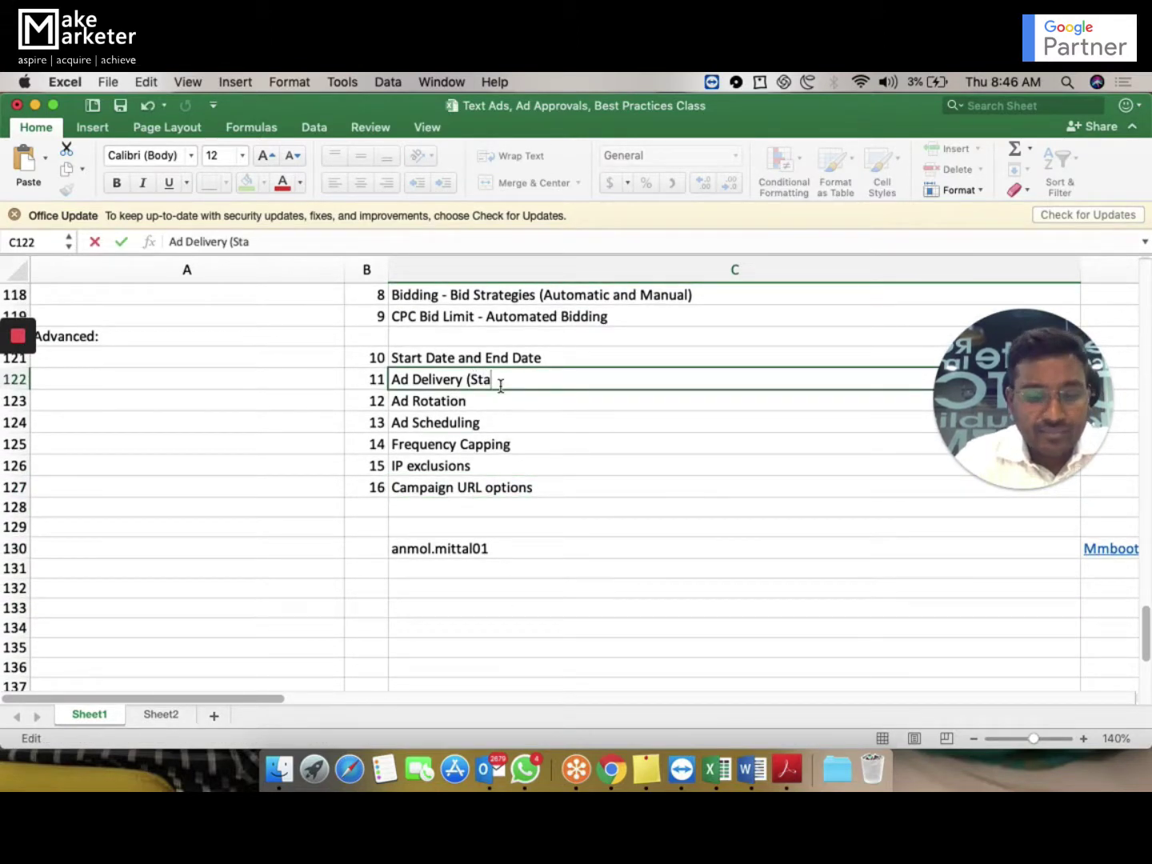
text(ndard )
text(De)
text(livery )
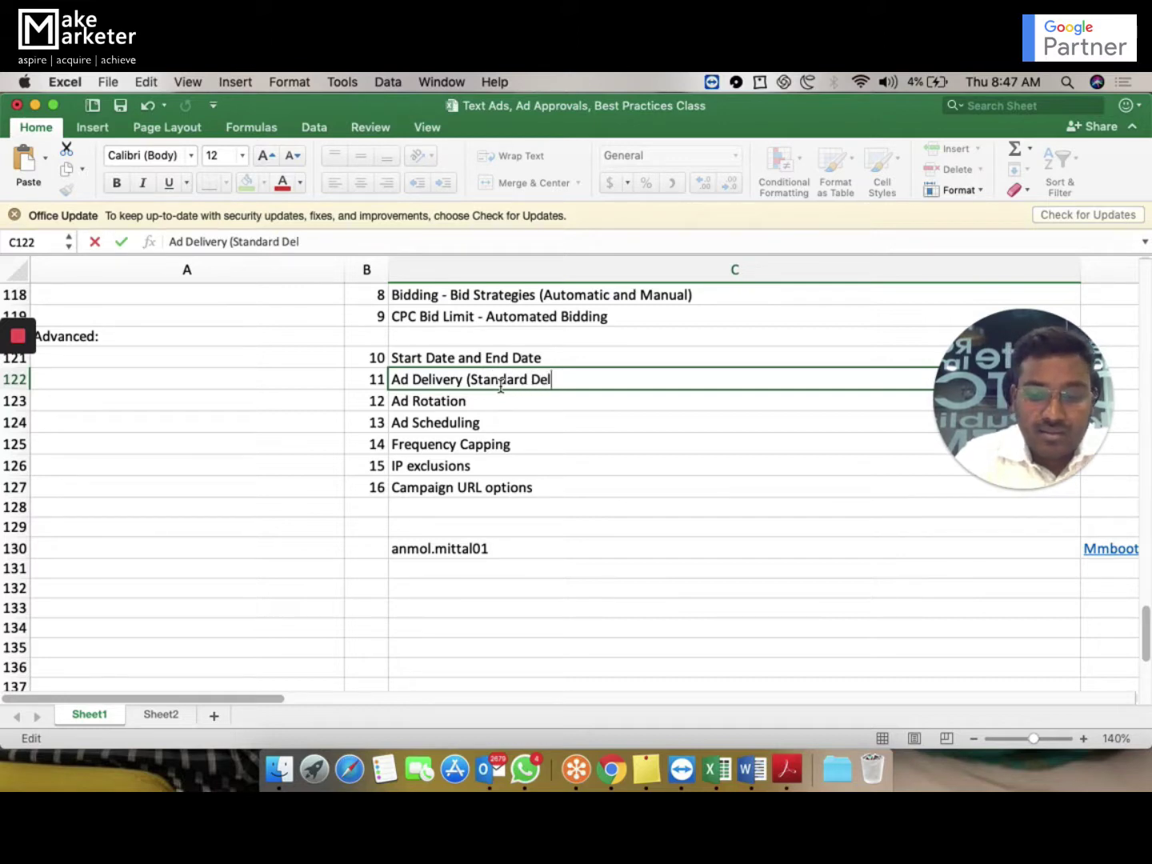
text(& )
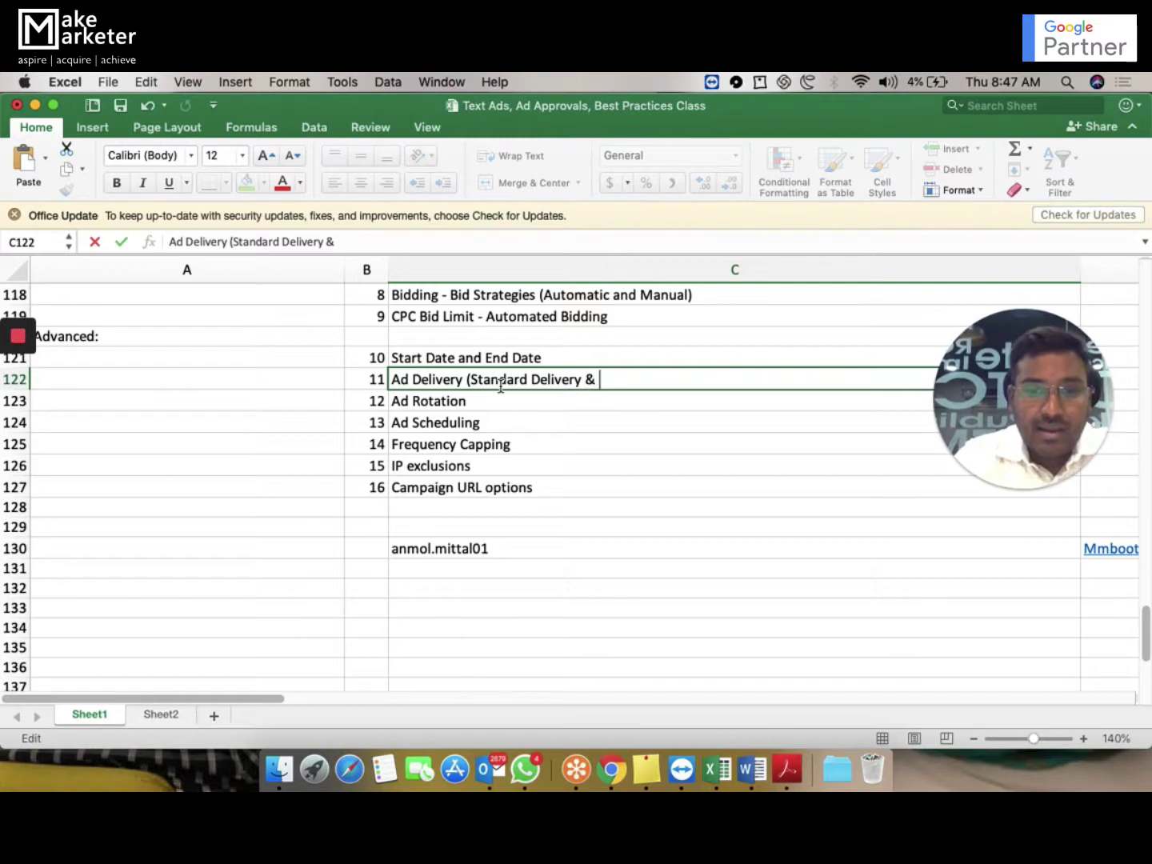
text(Accelerate)
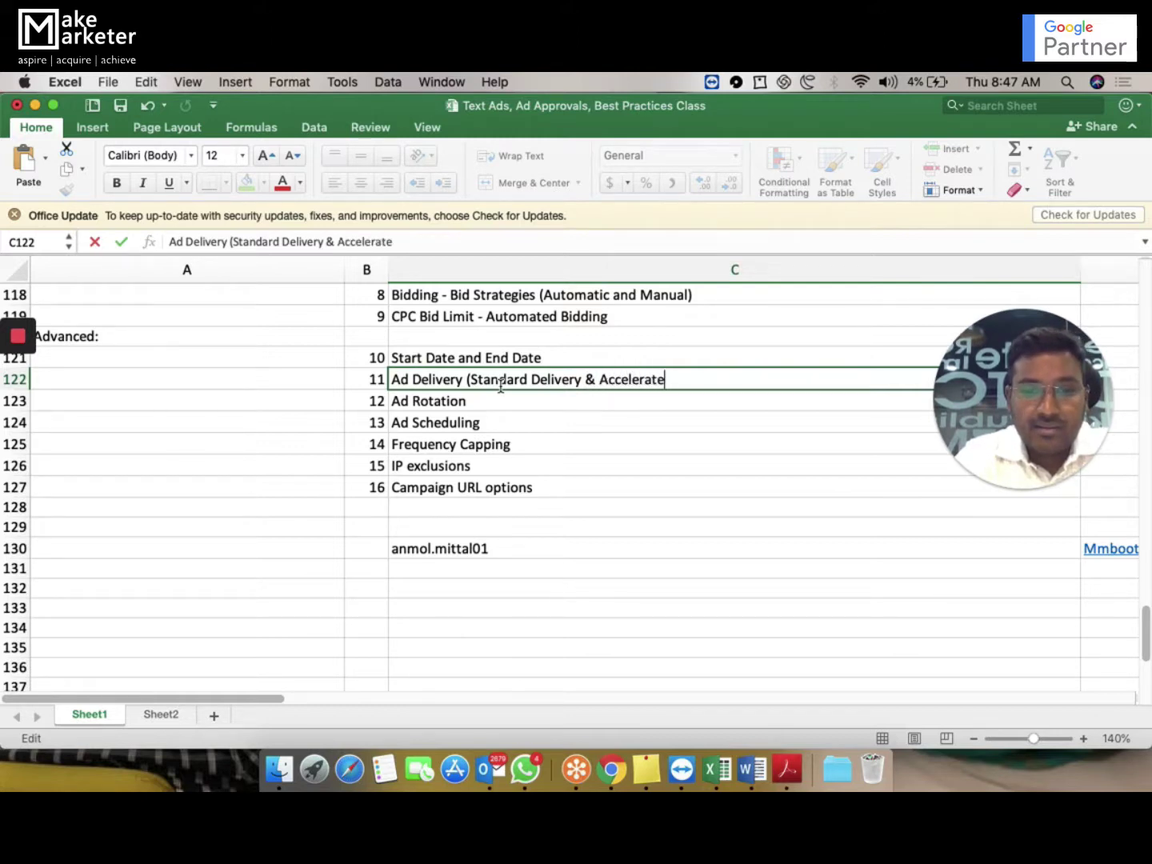
text(d Delivery)
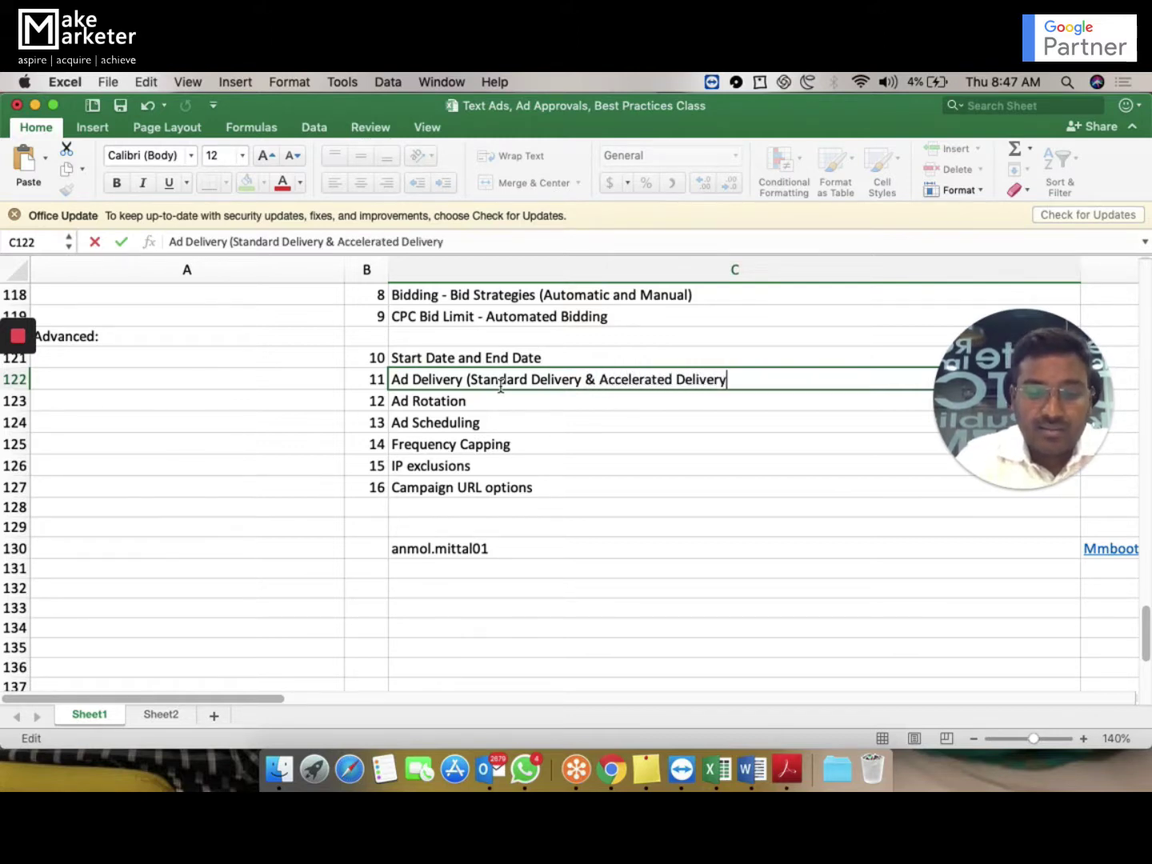
text())
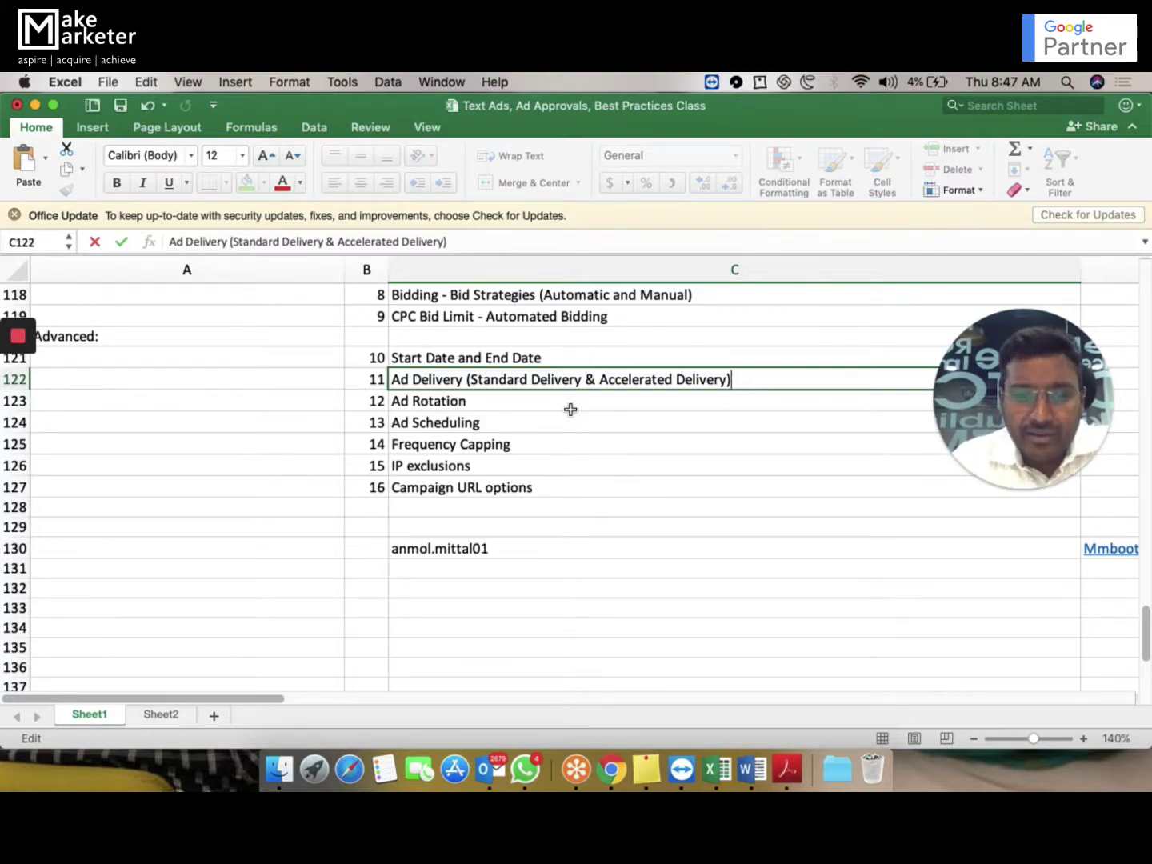
Switch to the Google Ads campaign, close the bid strategy list and set the budget's delivery method to Accelerated.
key(ctrl+Up)
click(612, 120)
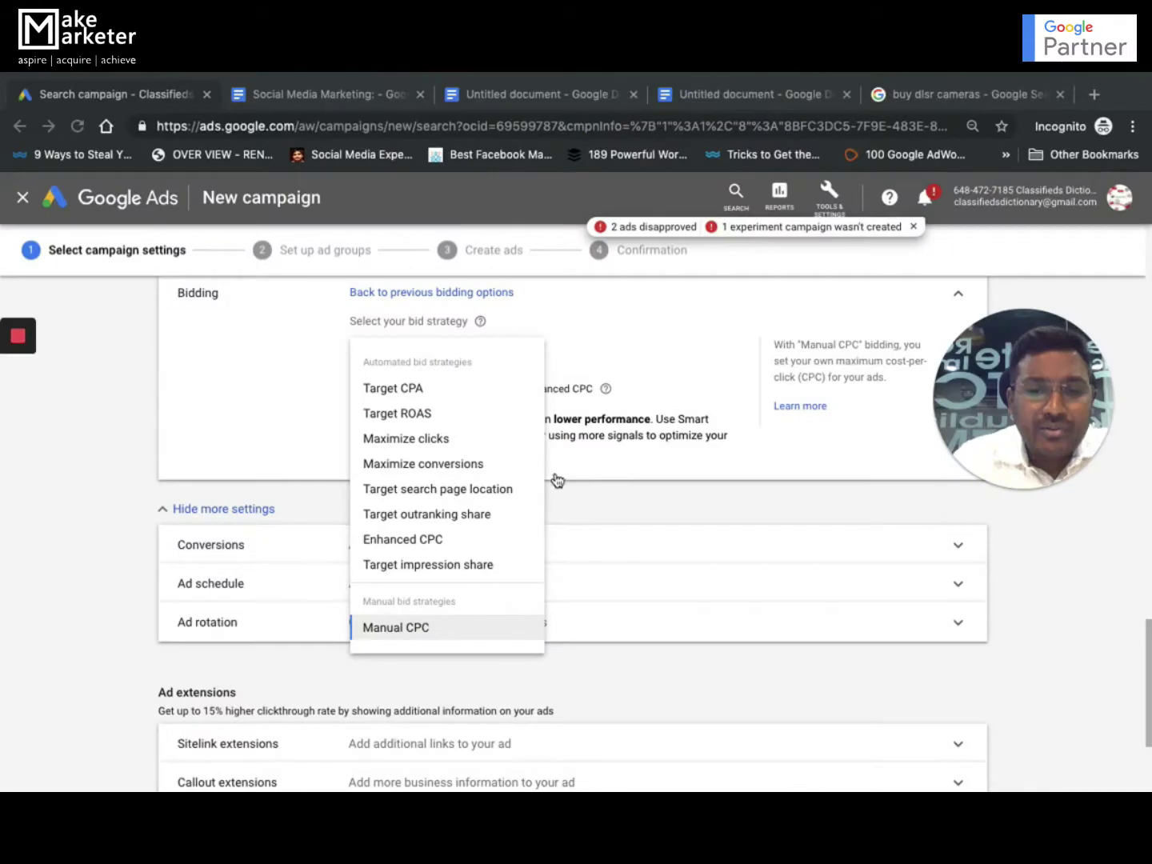
click(44, 444)
scroll(332, 535, up, 5)
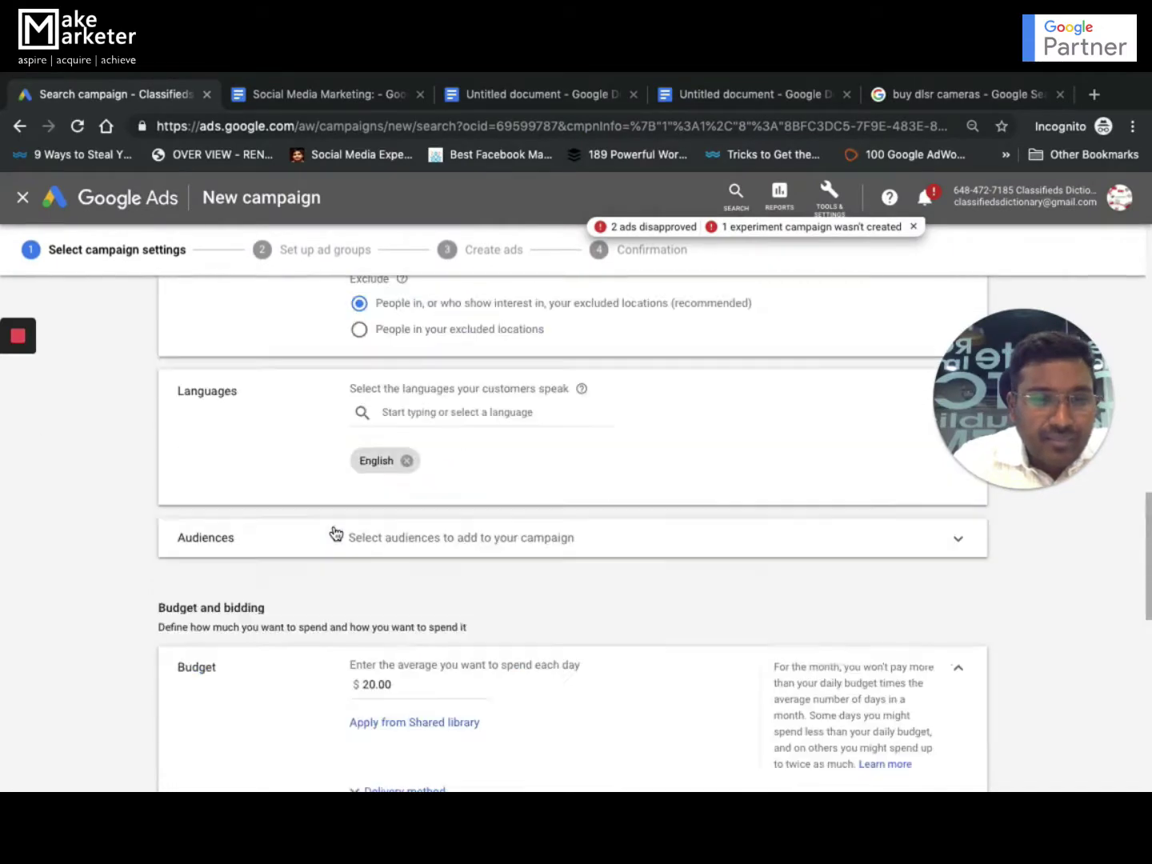
scroll(336, 534, up, 15)
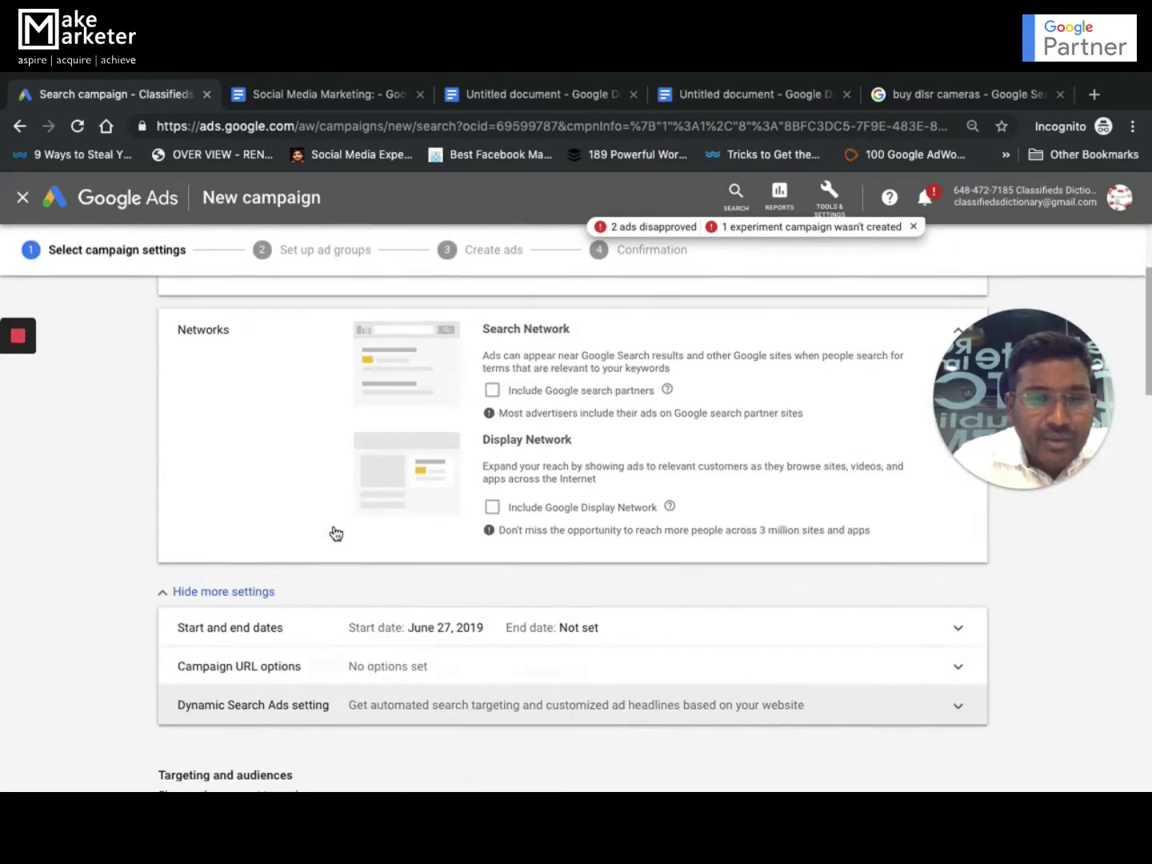
scroll(335, 534, down, 10)
scroll(336, 534, down, 6)
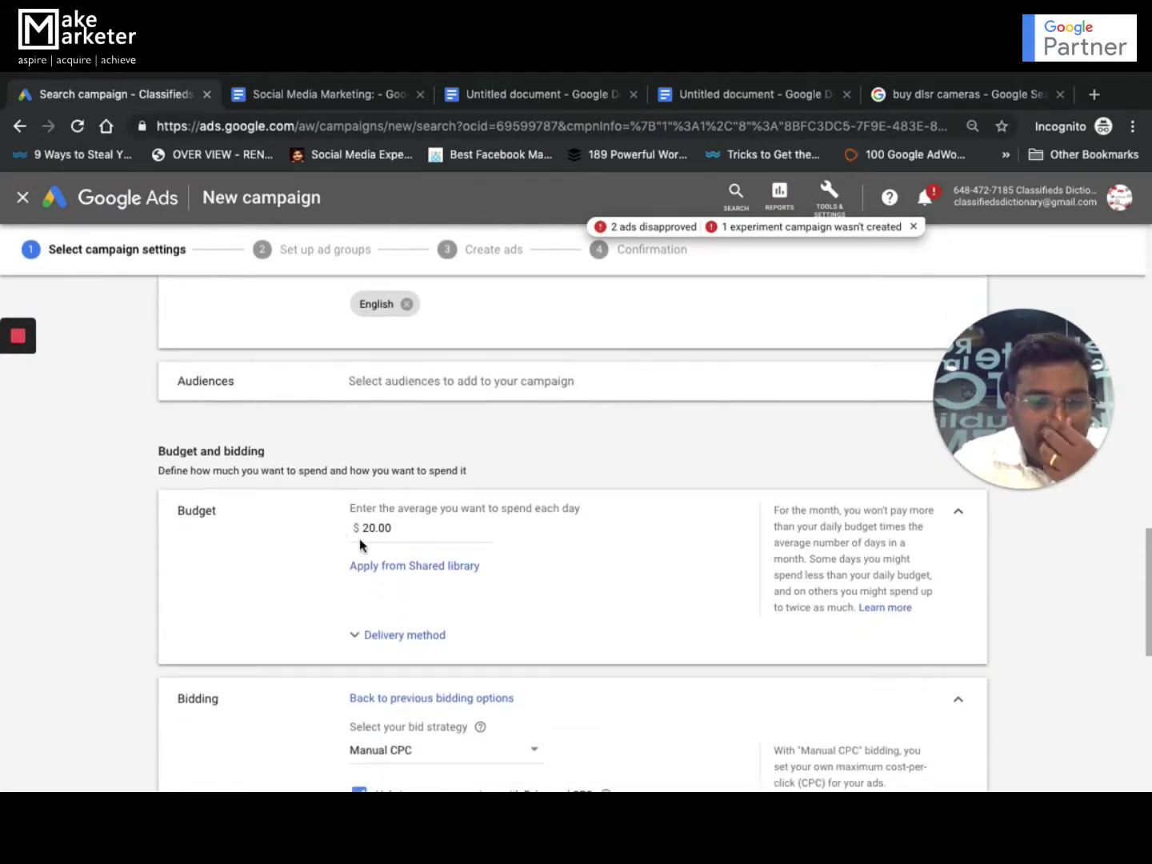
click(406, 643)
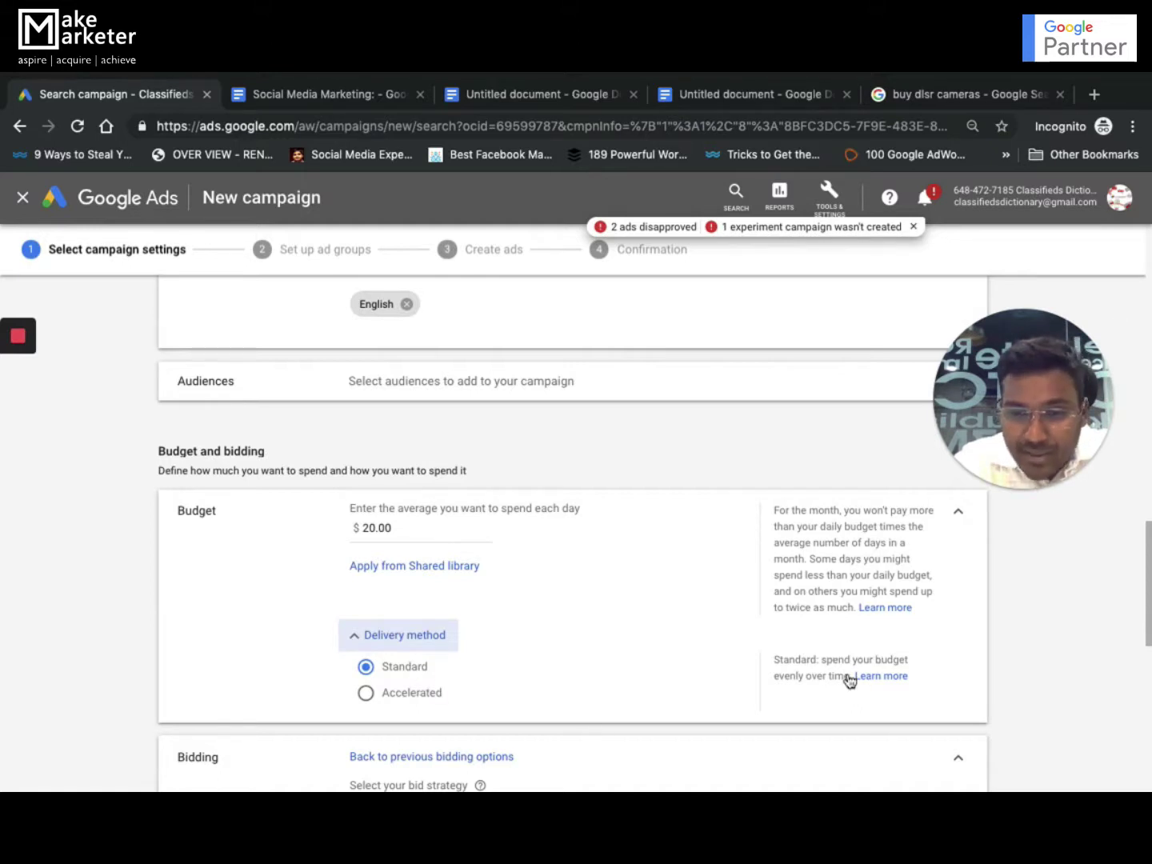
click(428, 694)
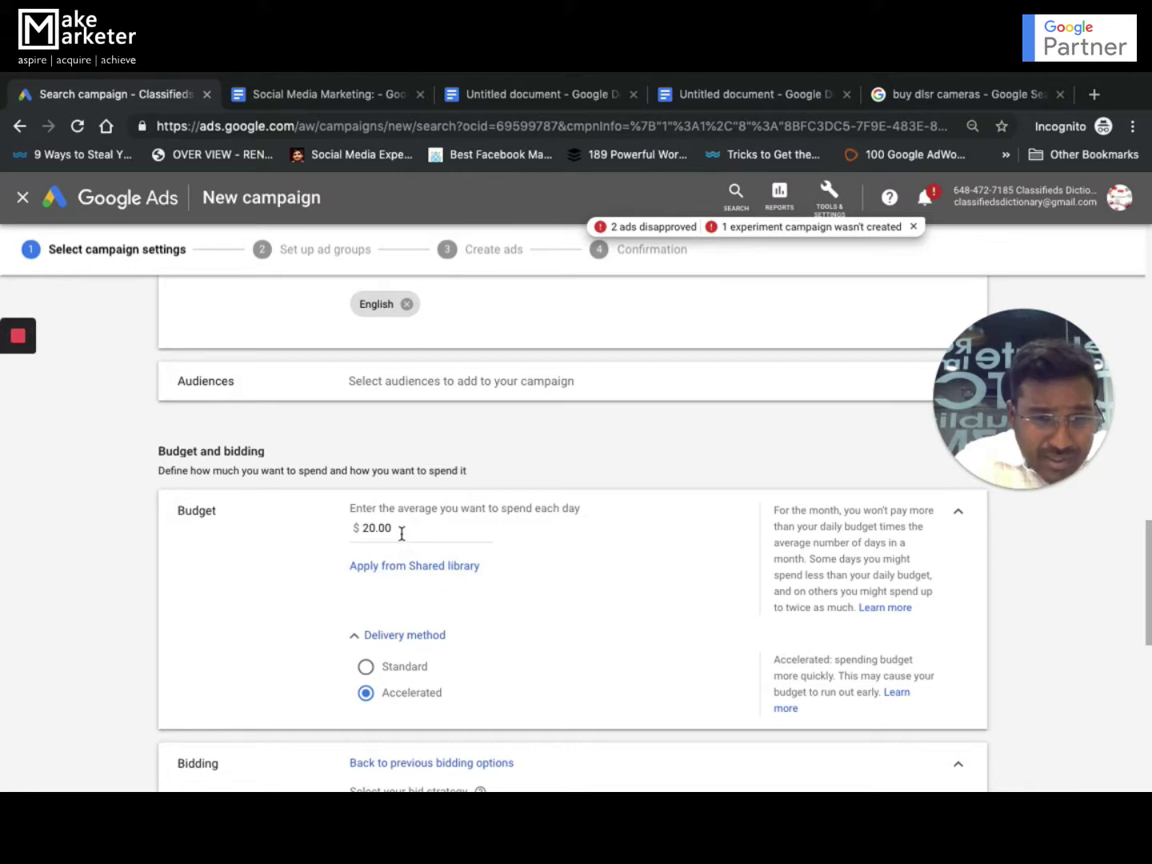
drag(400, 532, 372, 532)
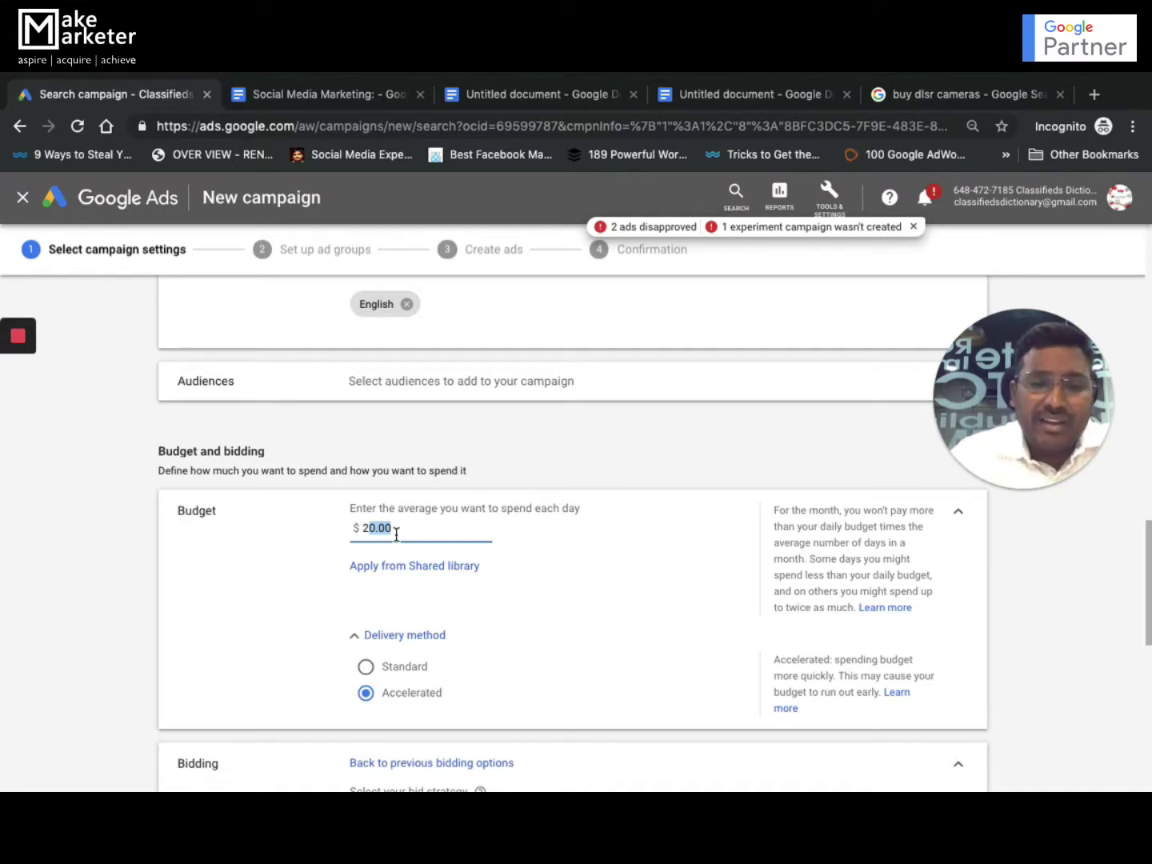
Compare the Ad Delivery entry in Excel with the Google Ads campaign's bidding, additional settings, and start and end dates.
scroll(471, 594, down, 4)
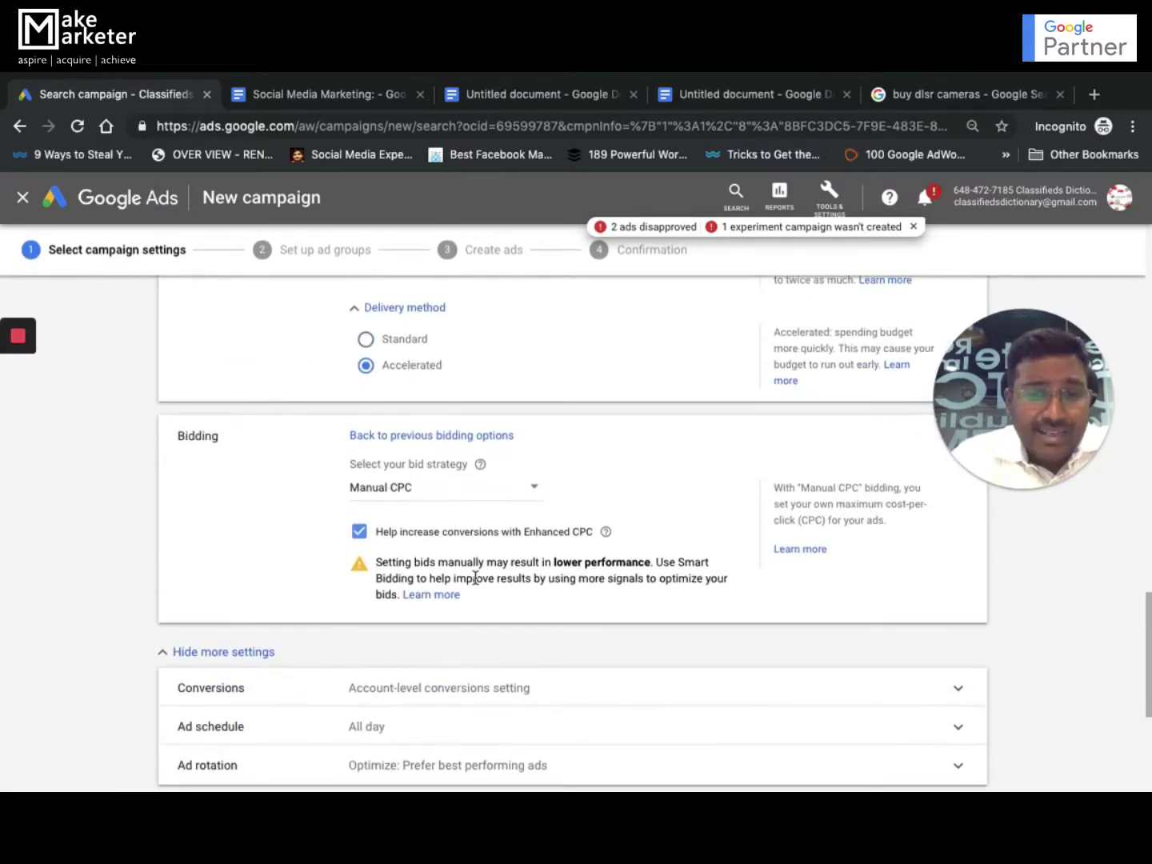
key(ctrl+Up)
click(682, 547)
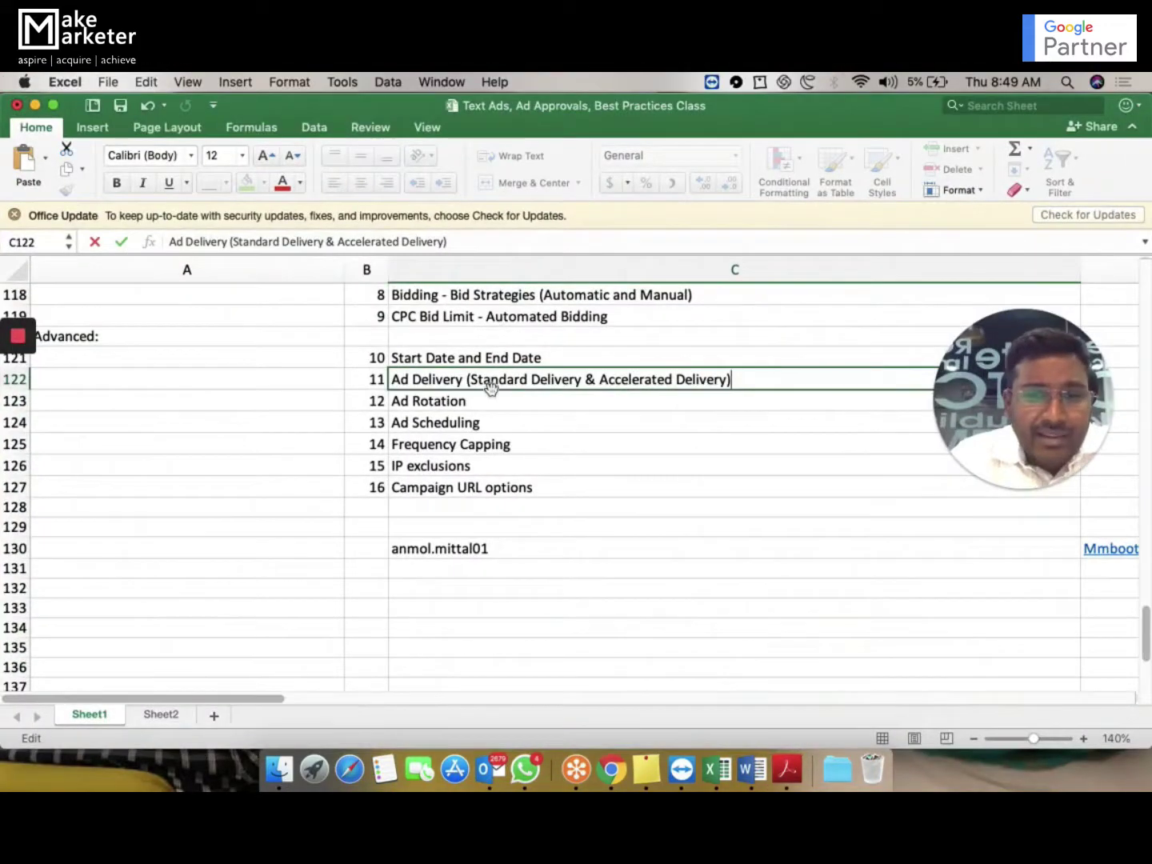
key(ctrl+Up)
click(533, 175)
scroll(522, 463, down, 3)
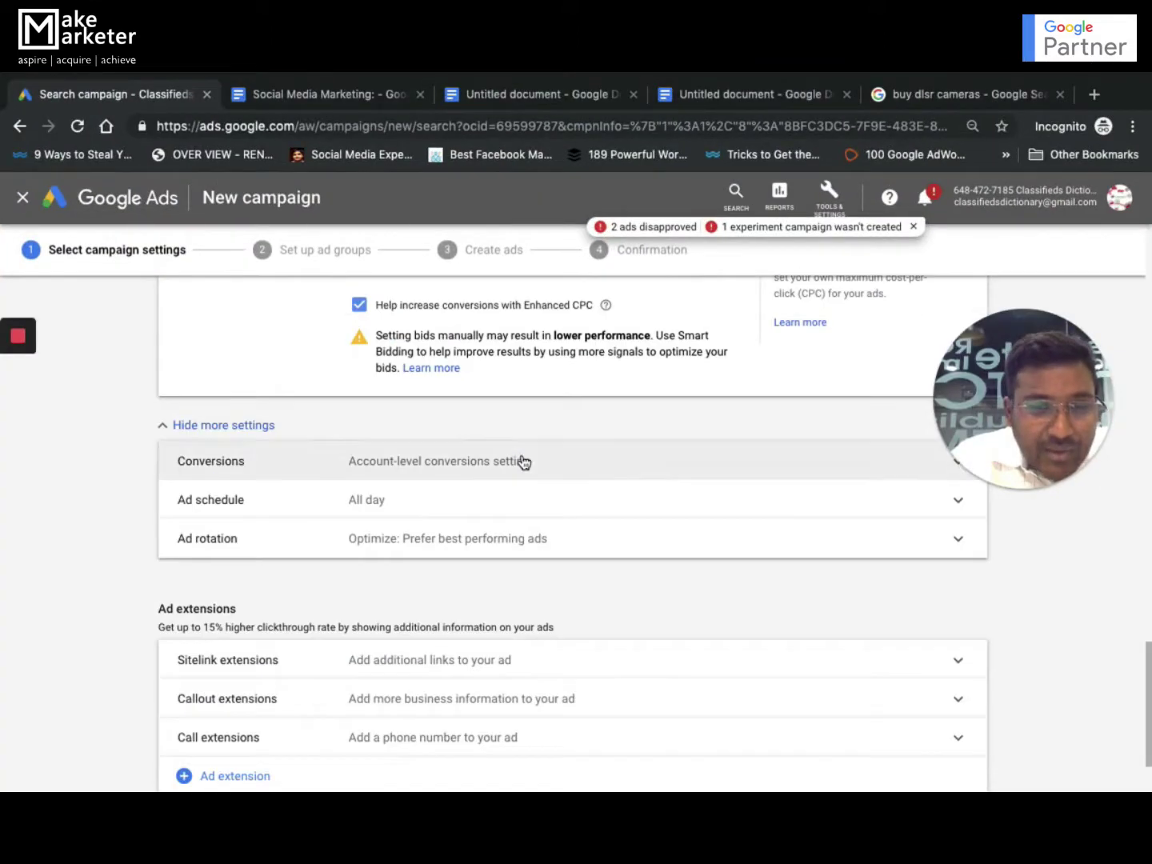
scroll(524, 462, up, 2)
scroll(523, 463, down, 3)
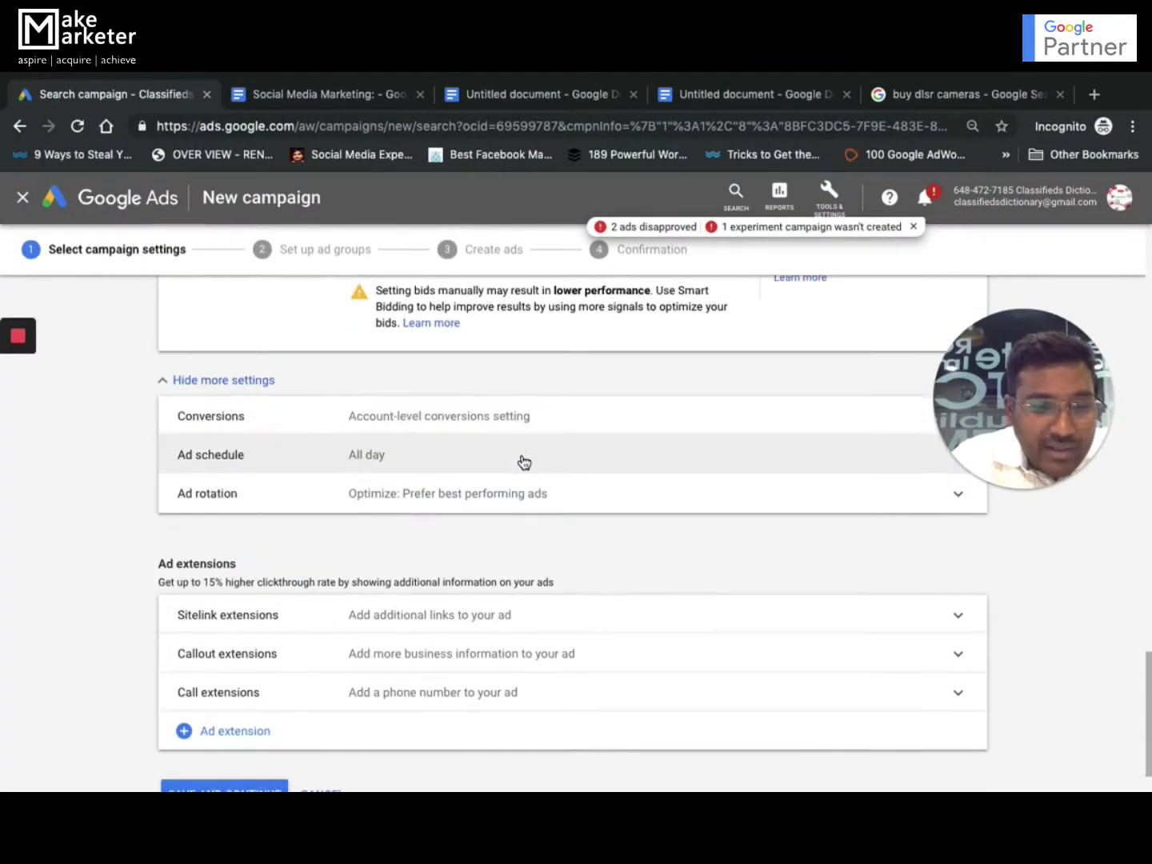
scroll(524, 463, down, 1)
scroll(524, 463, up, 8)
scroll(522, 462, up, 8)
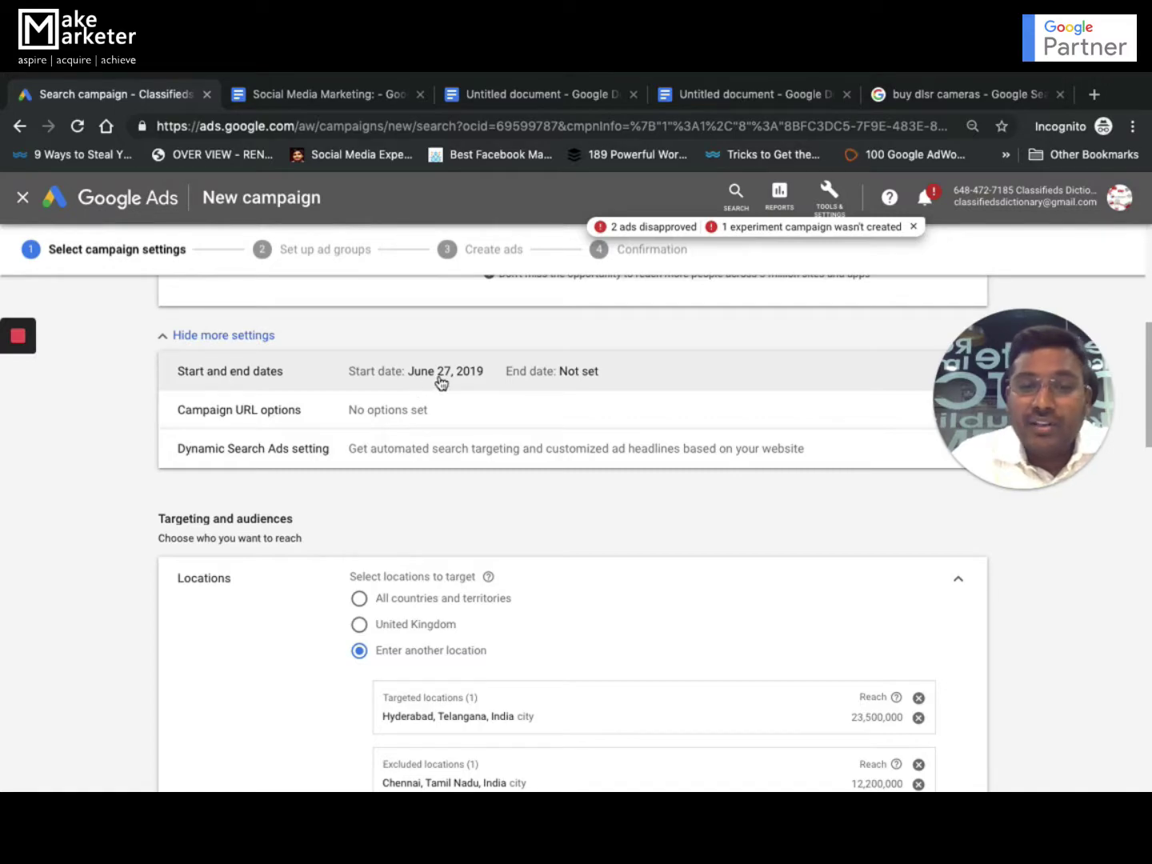
Switch to the Excel workbook and commit the Ad Delivery text by moving to the Ad Rotation entry.
key(ctrl+Up)
click(669, 579)
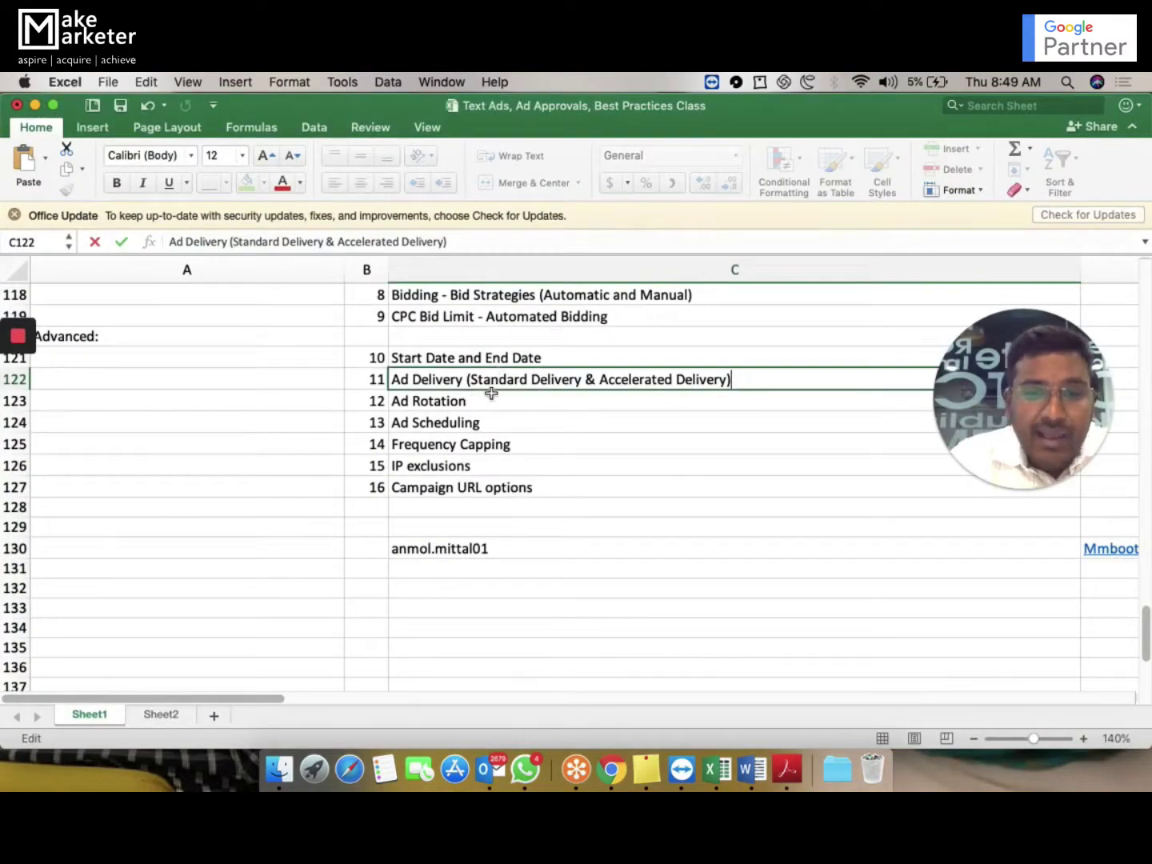
click(464, 401)
Expand the Ad rotation options in the Google Ads campaign to review them, and return to the Excel workbook.
key(ctrl+Up)
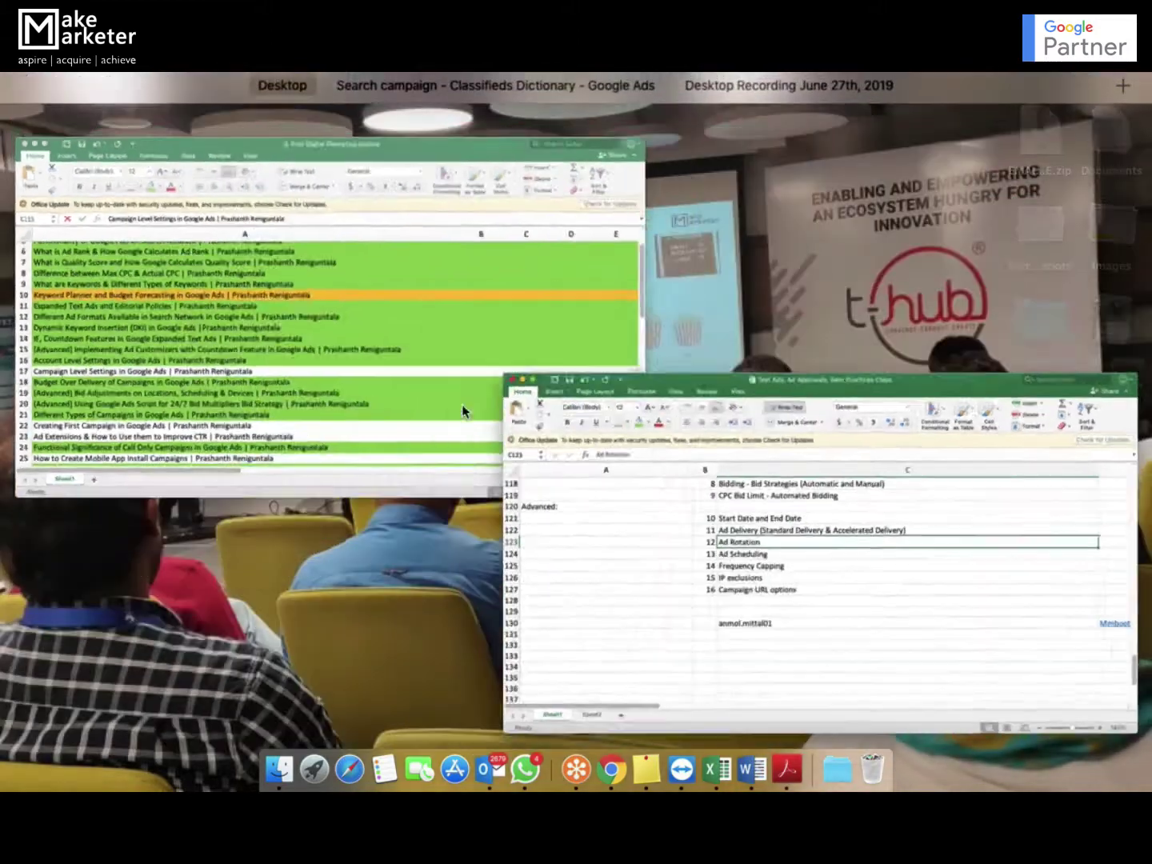
click(554, 140)
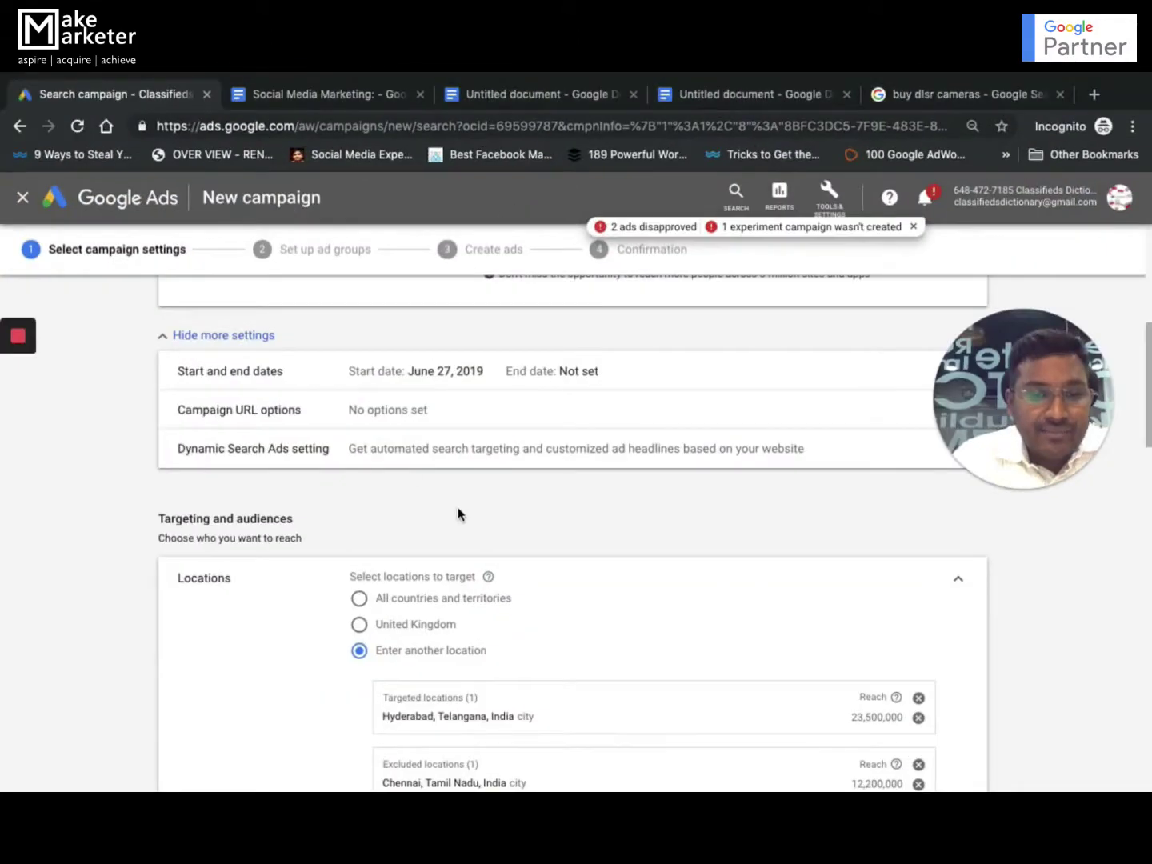
scroll(456, 513, down, 7)
scroll(457, 513, down, 15)
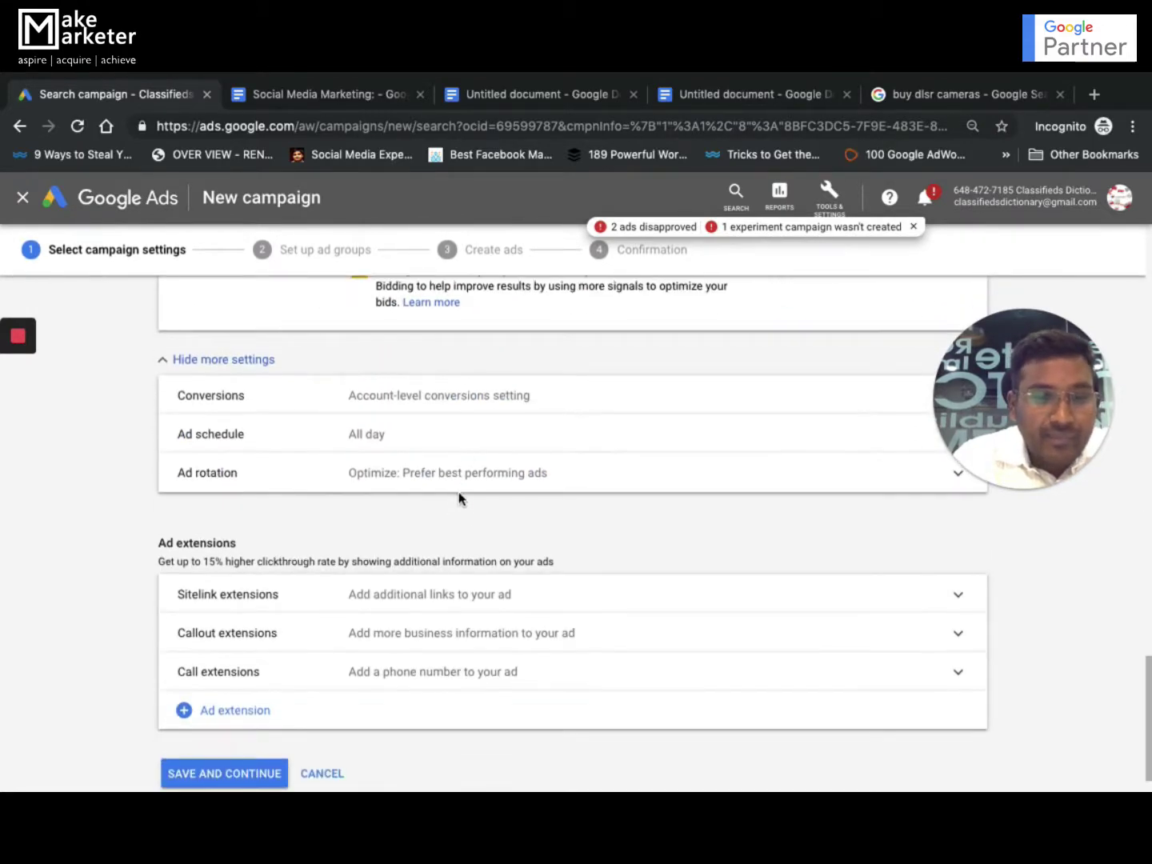
click(450, 479)
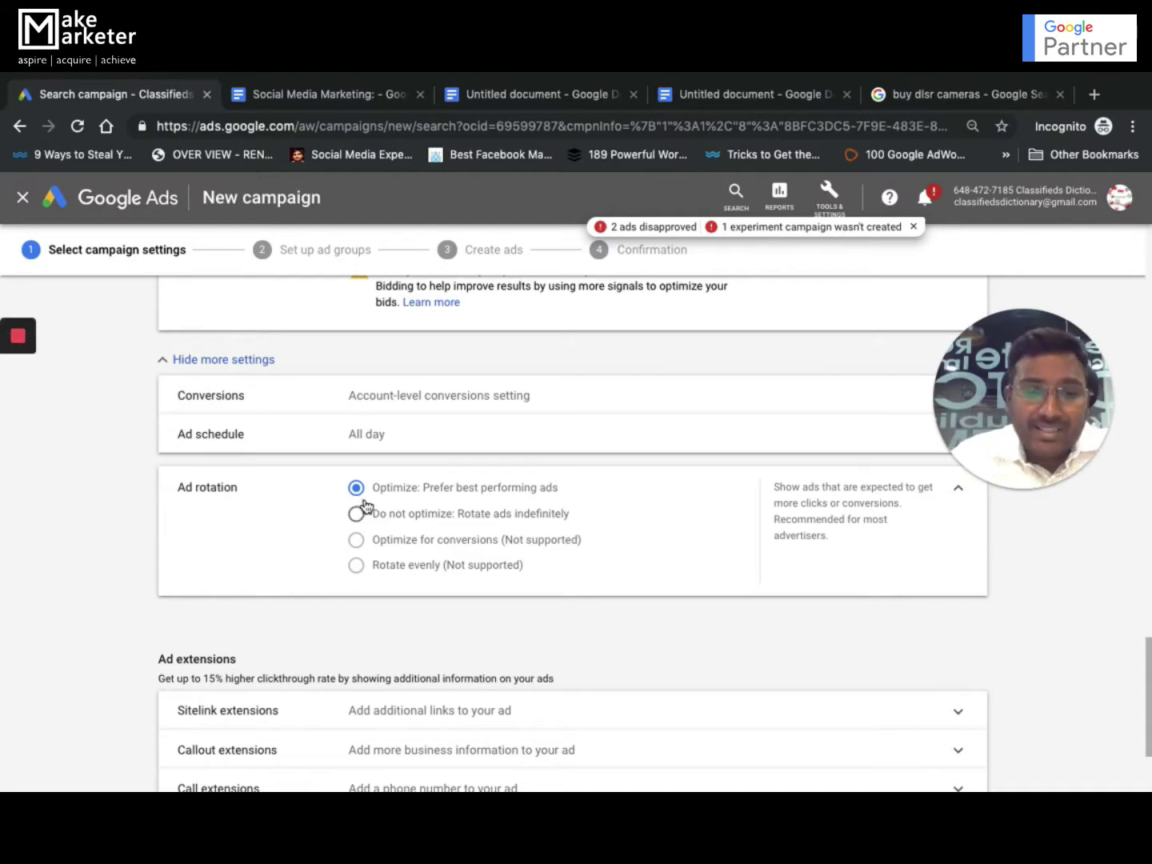
key(ctrl+Up)
click(706, 610)
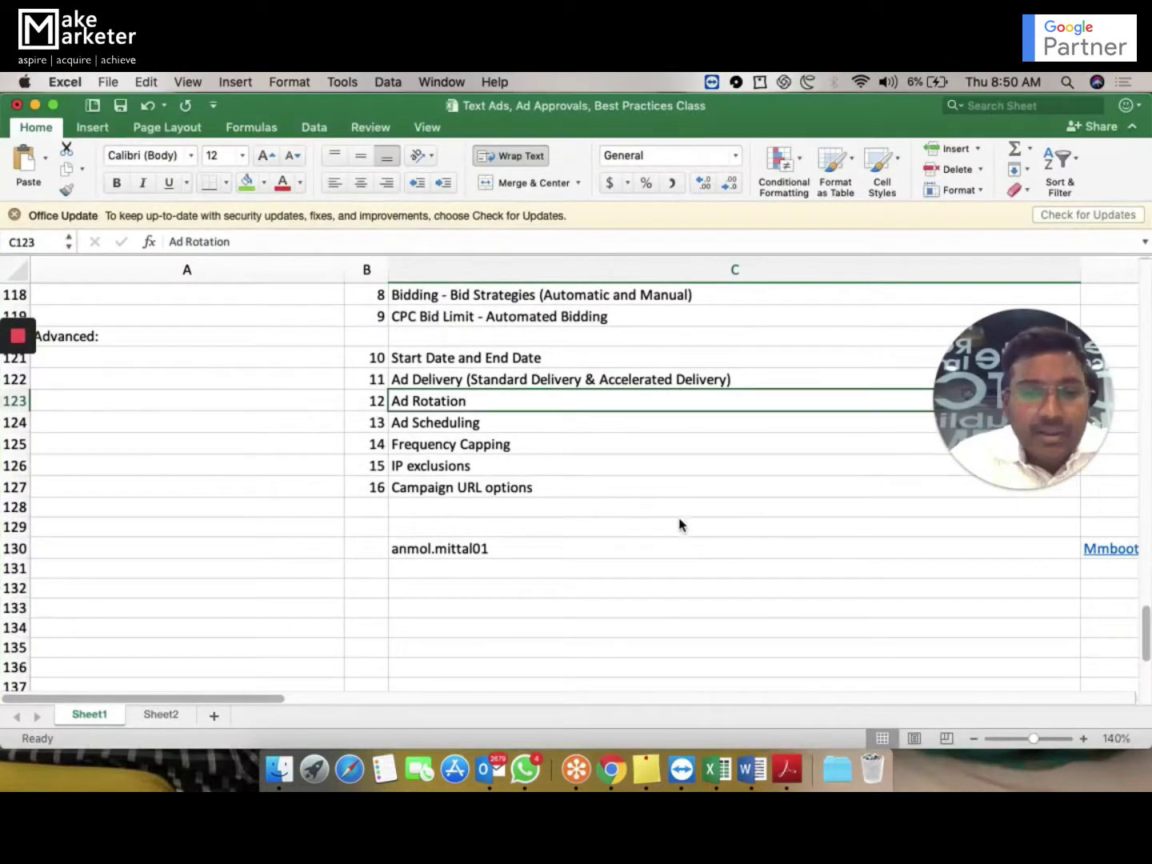
click(495, 434)
click(497, 422)
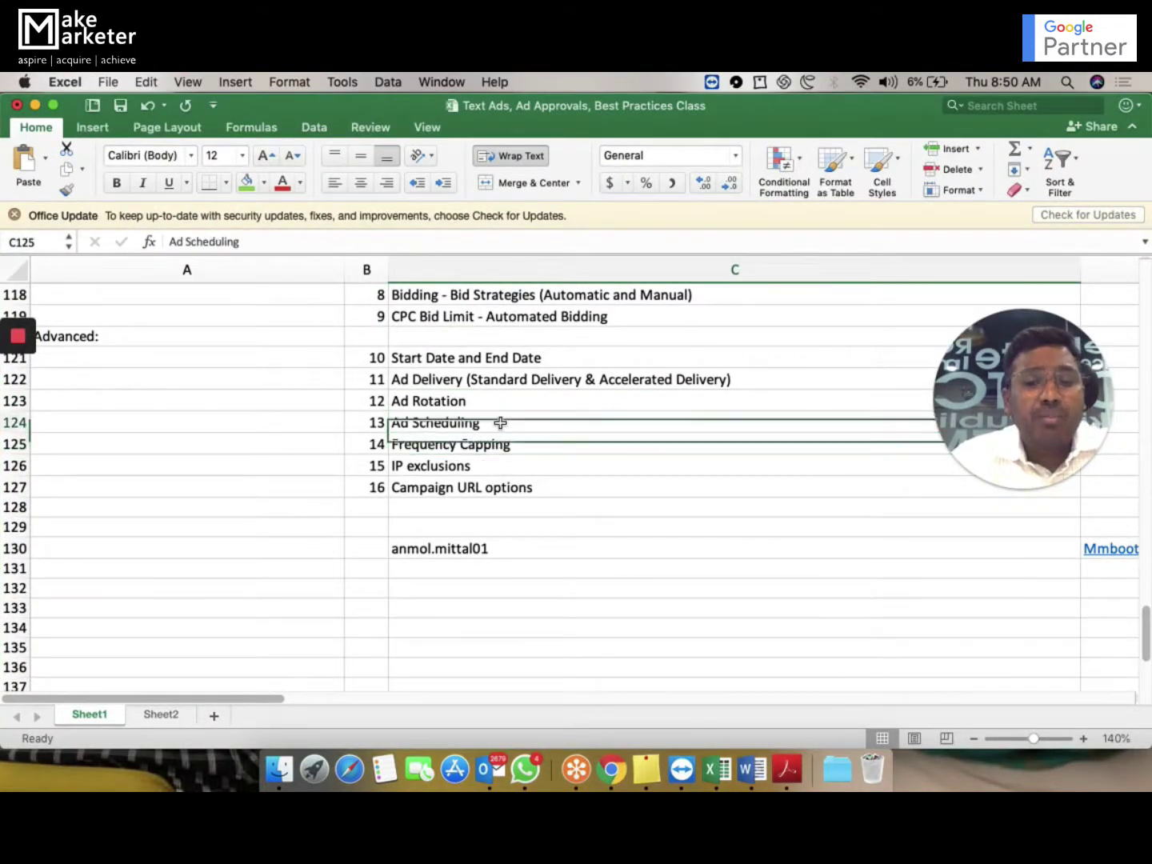
double_click(502, 421)
key(Escape)
key(BackSpace)
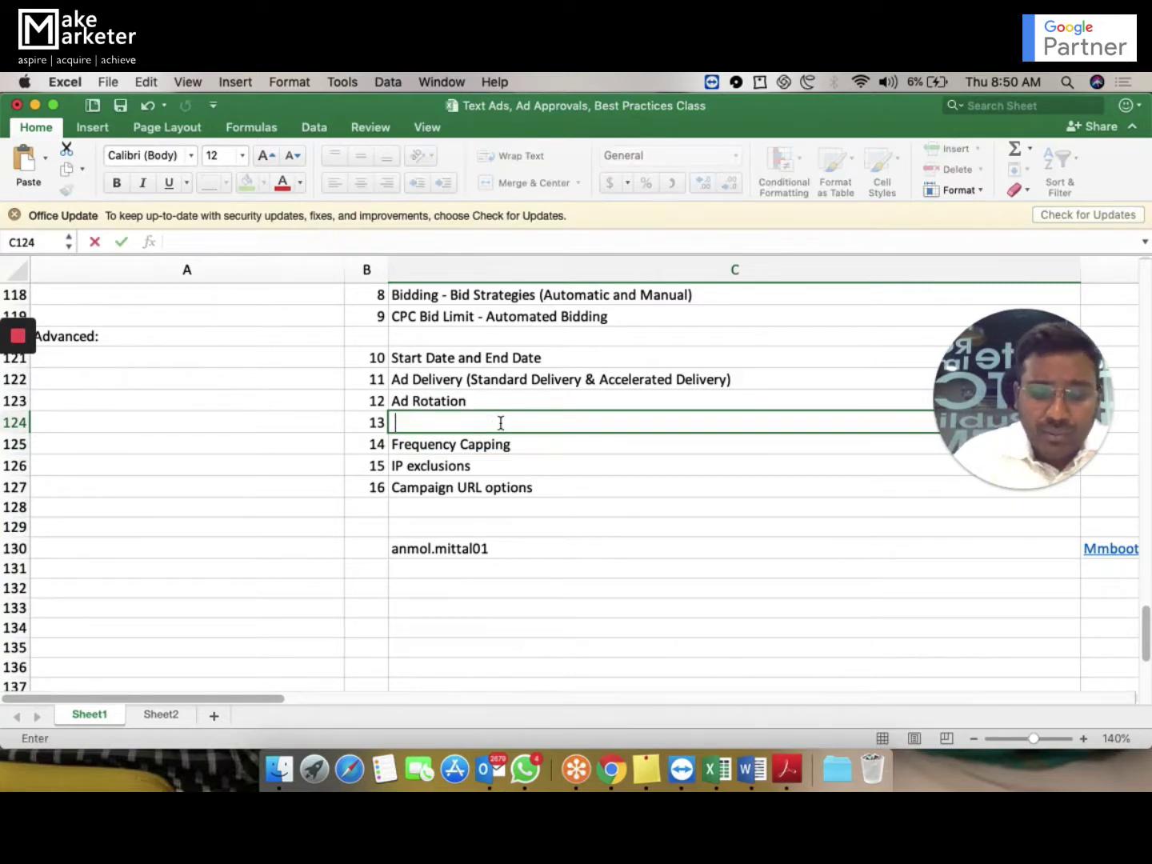
key(super+z)
key(Tab)
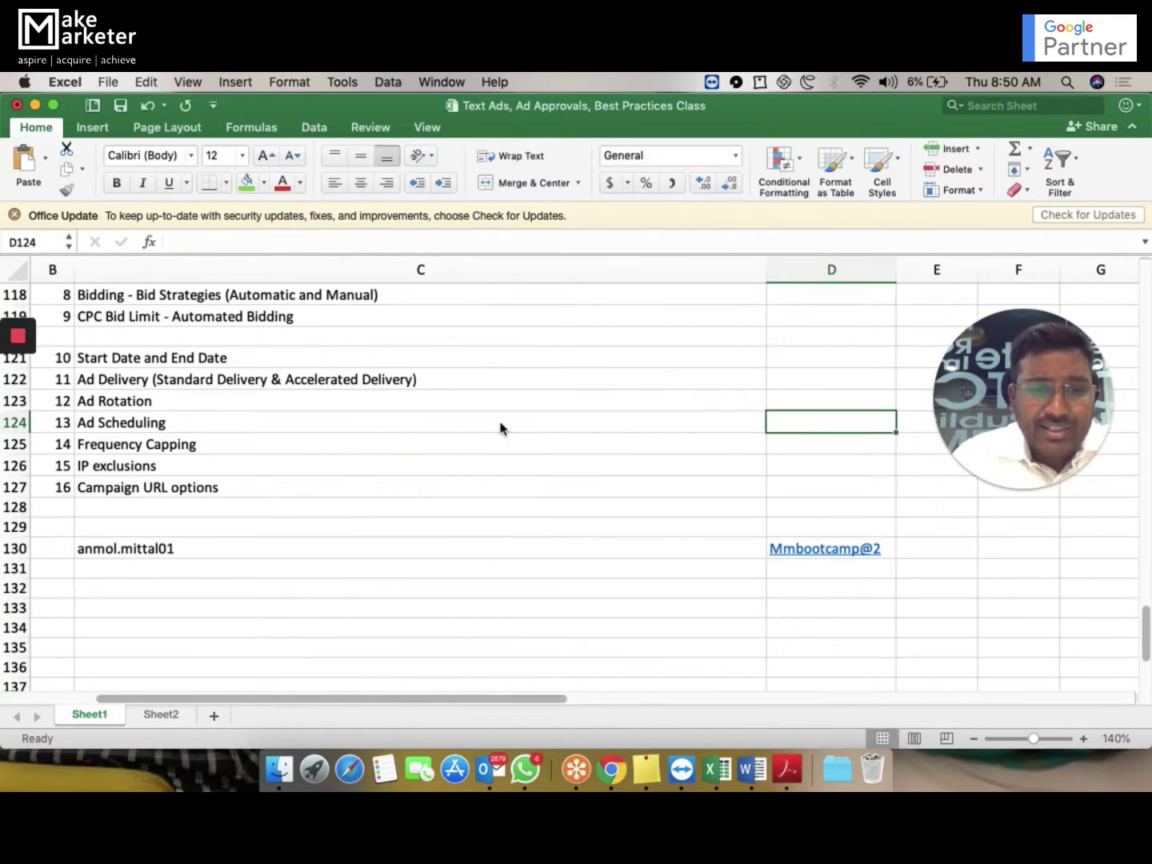
Extend the Ad Scheduling entry to "Ad Scheduling (Always works based on the Account time zone)".
double_click(314, 426)
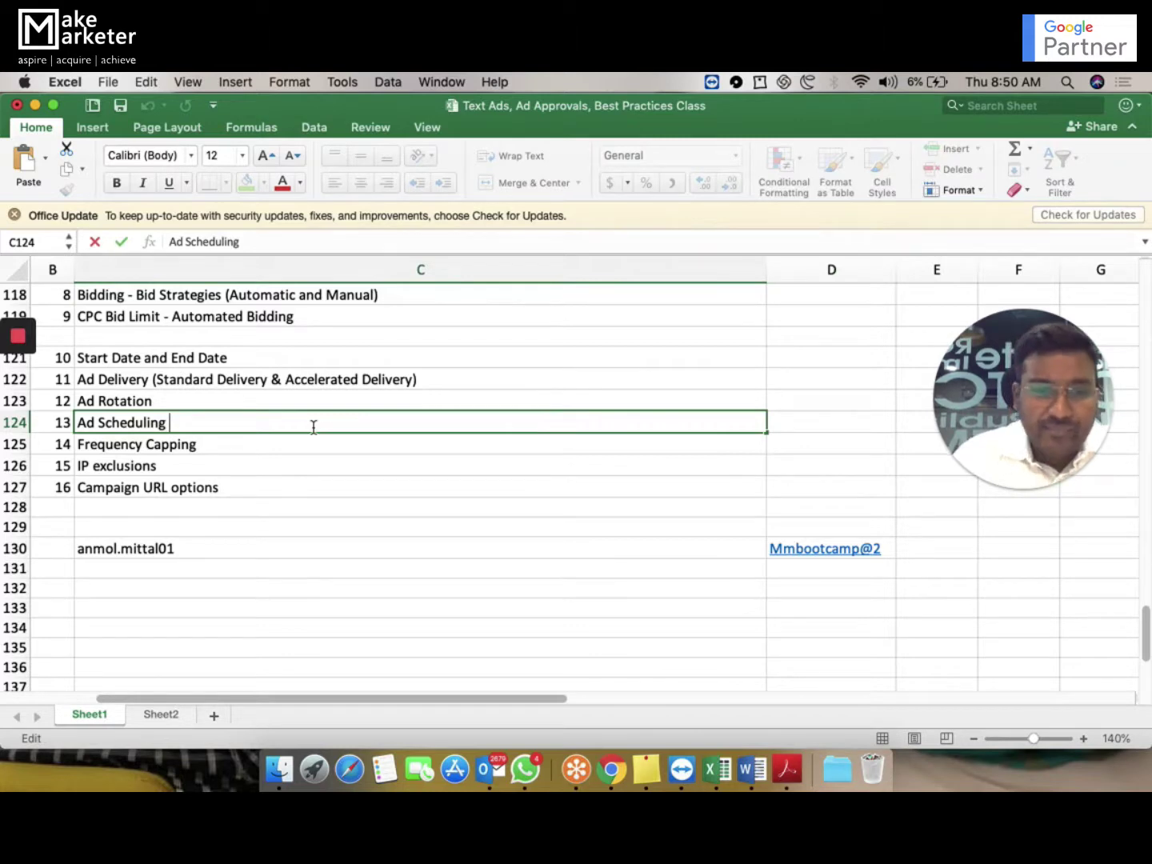
text(())
key(BackSpace)
text(A)
text(ways )
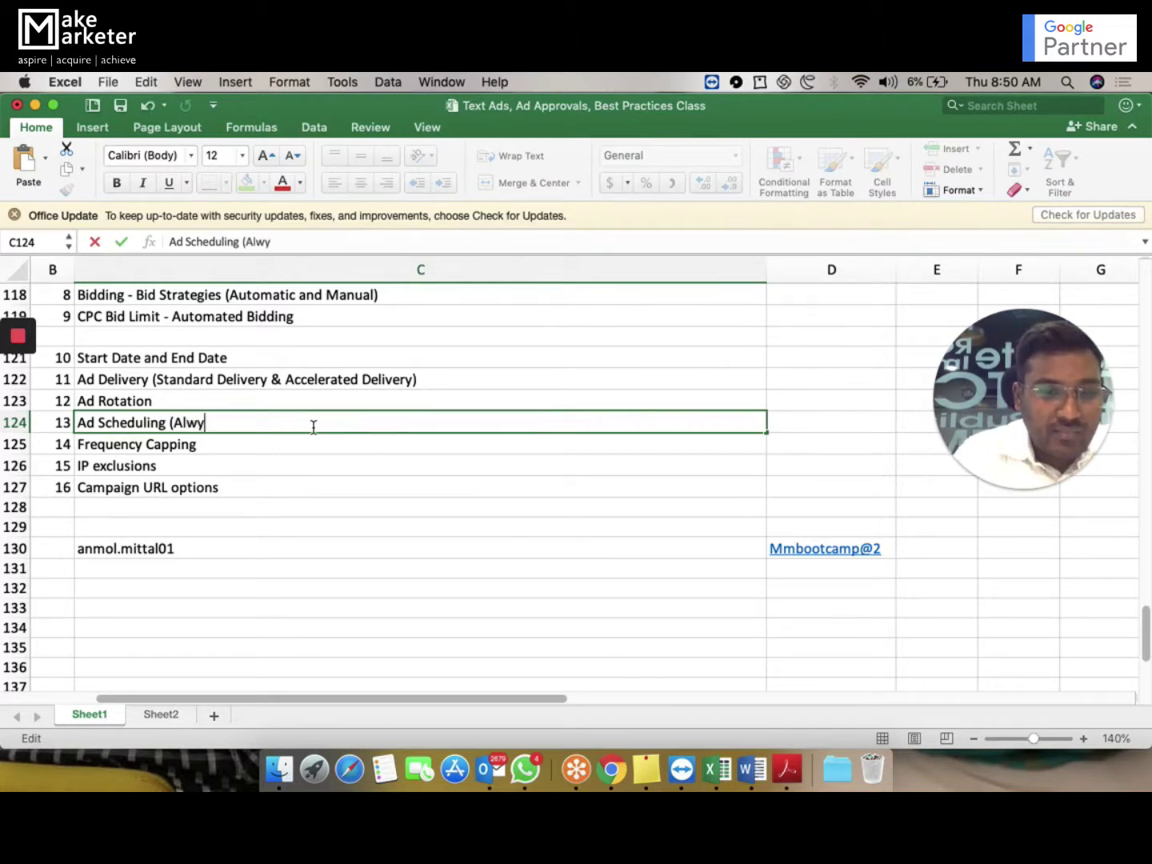
text(works)
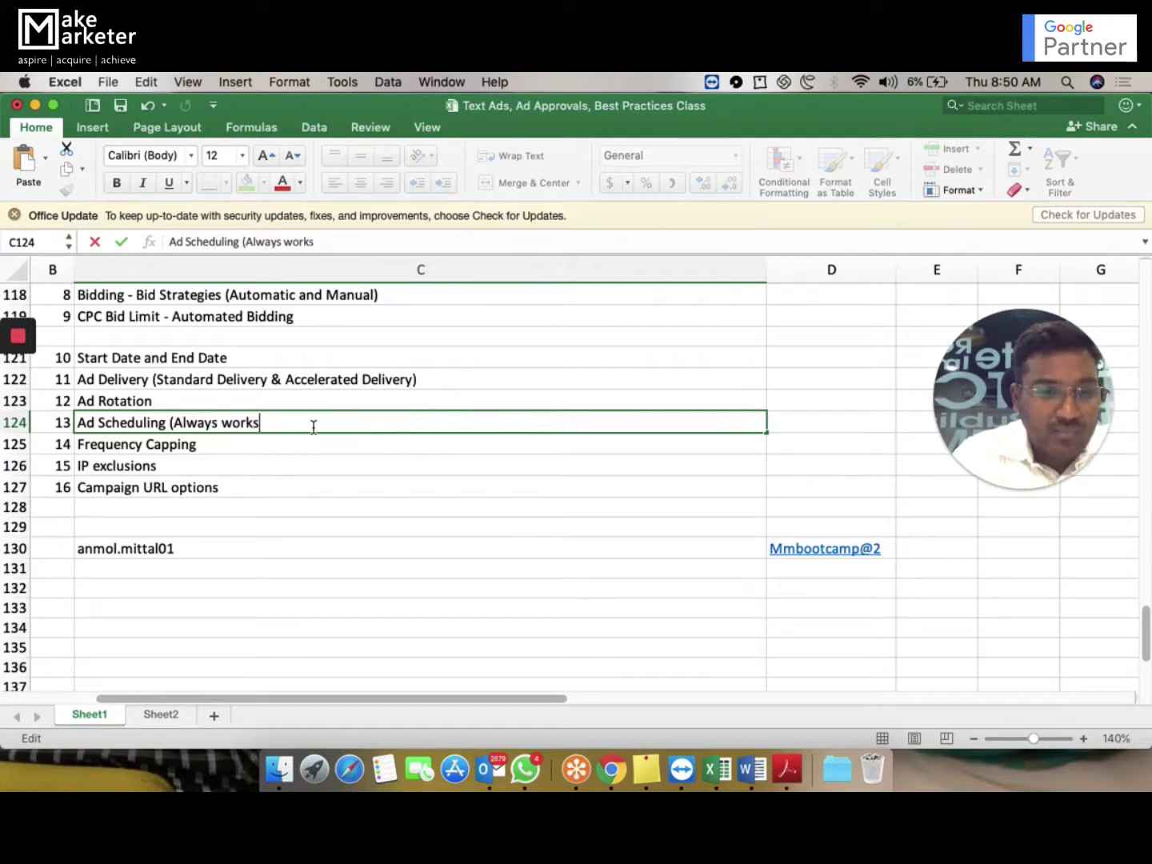
text( o)
key(BackSpace)
text(based)
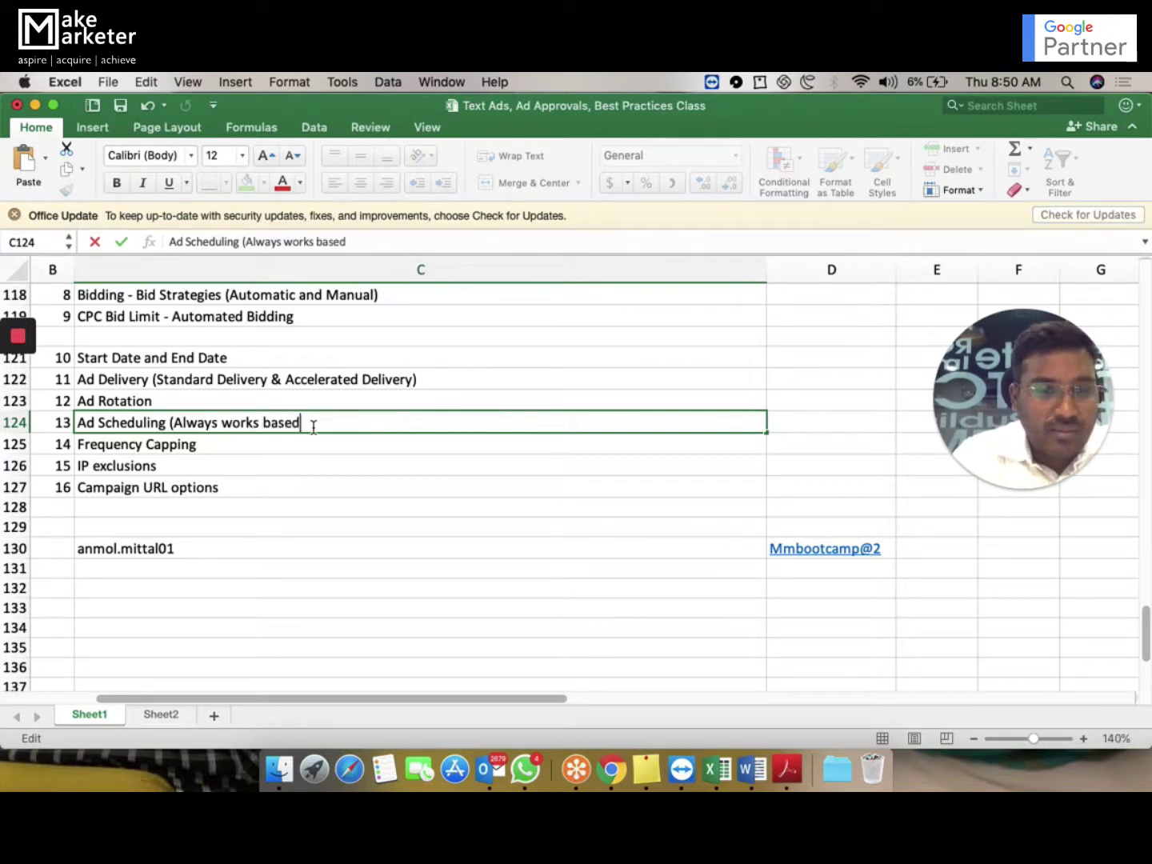
text( on the A)
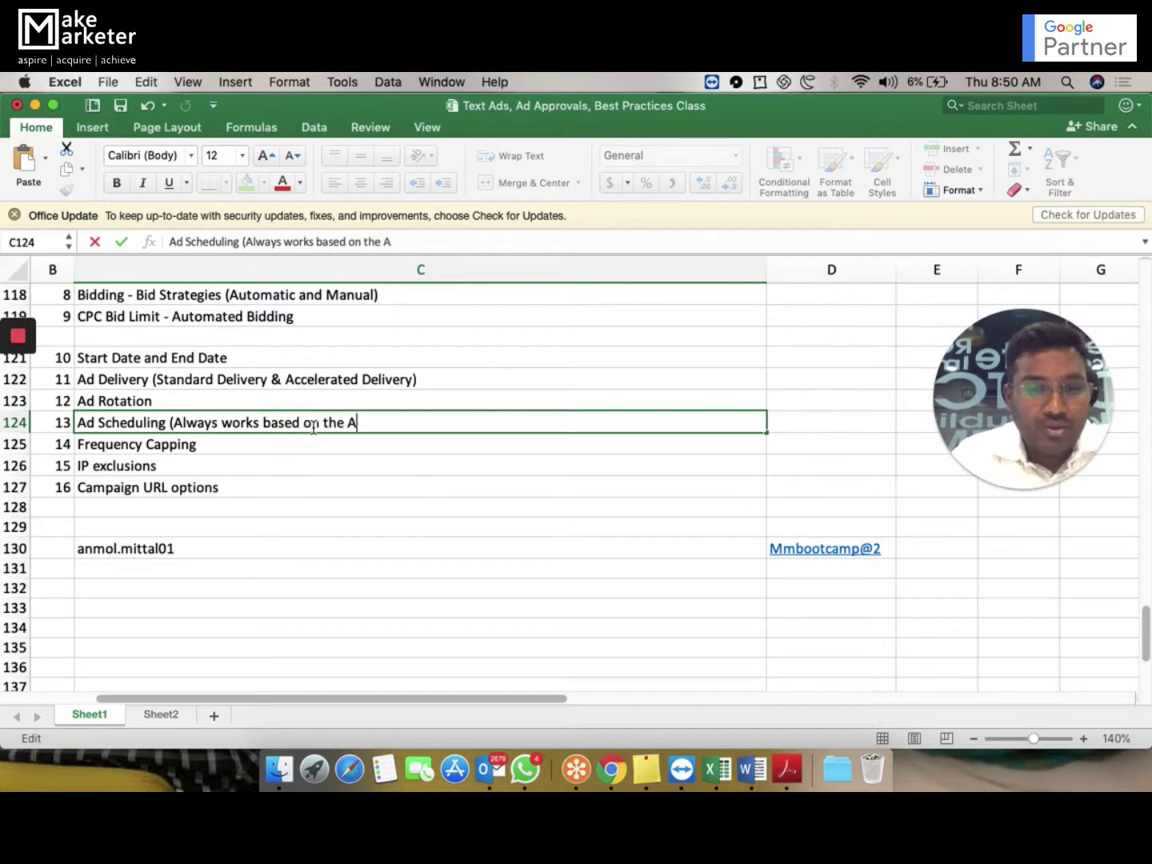
text(ccount time zone))
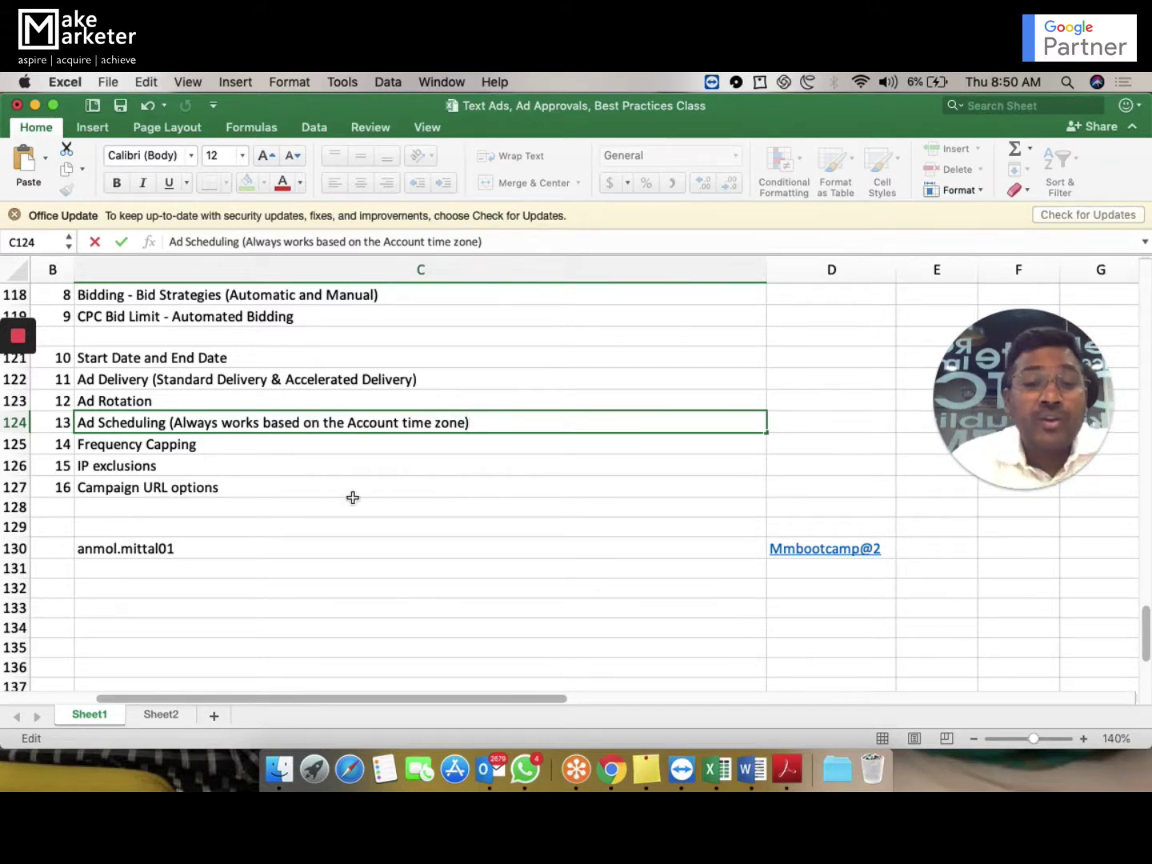
scroll(352, 496, left, 3)
scroll(353, 498, up, 4)
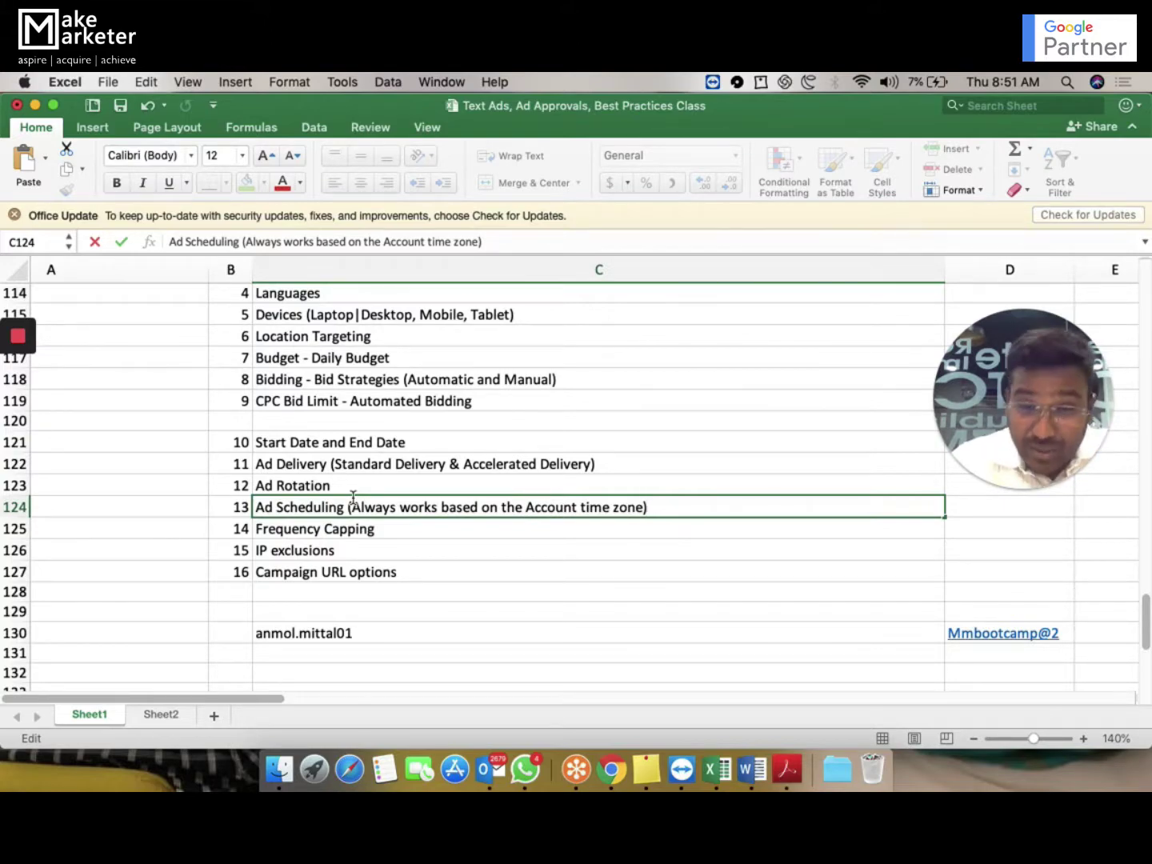
Switch to the Google Ads campaign and expand its Ad schedule settings.
key(ctrl+Up)
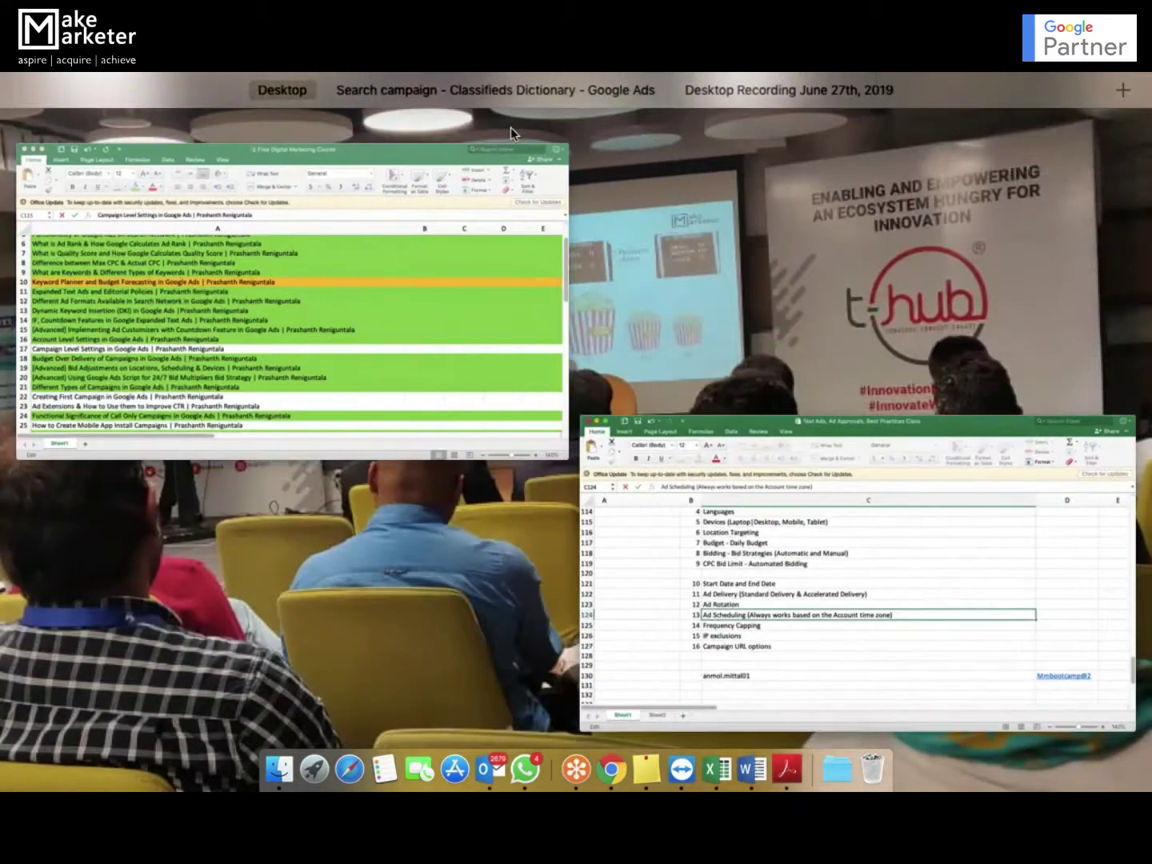
mouse_move(552, 97)
click(532, 129)
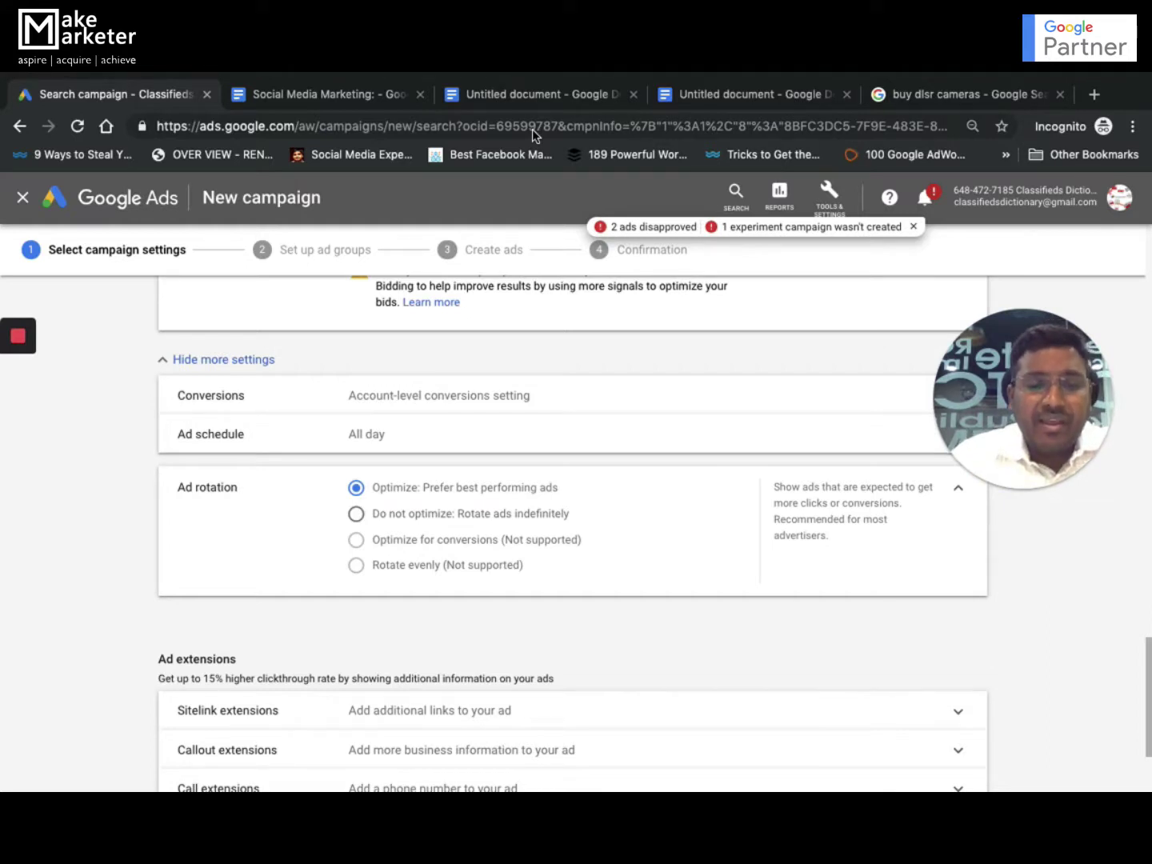
right_click(512, 462)
click(444, 433)
click(410, 438)
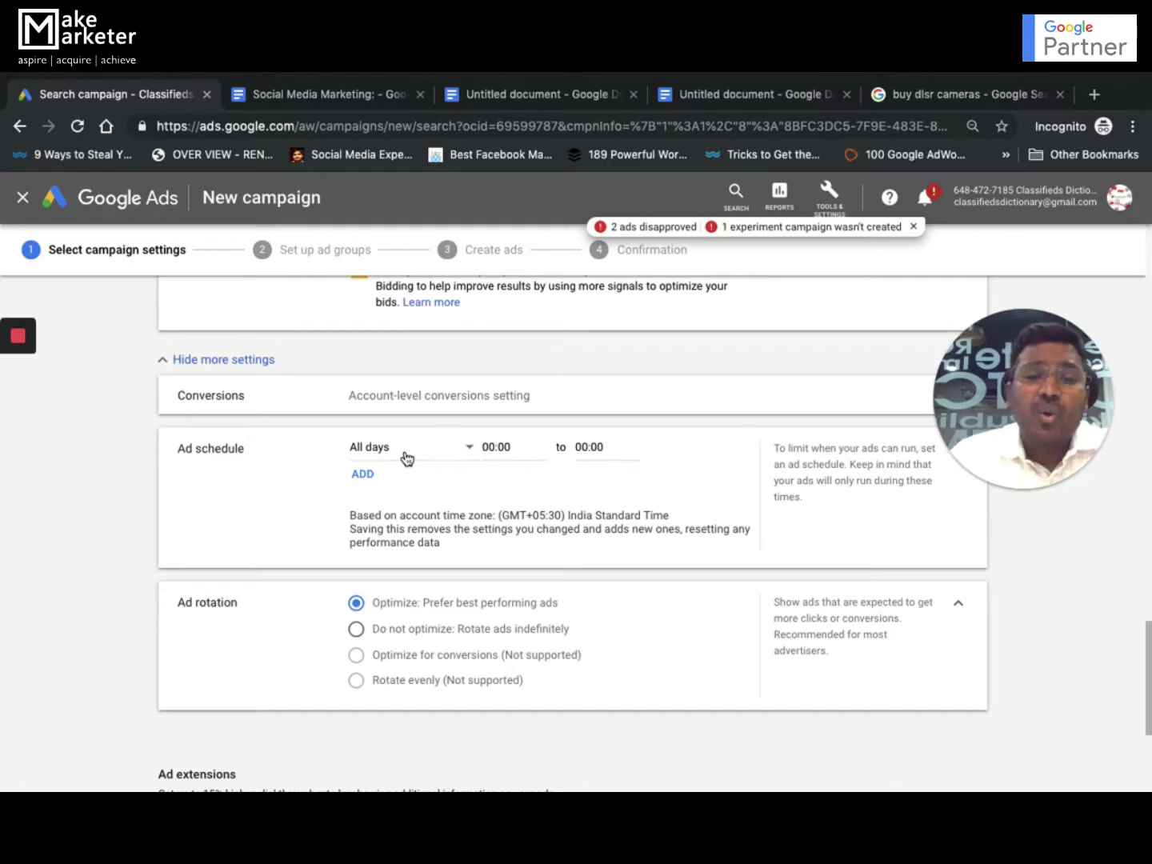
Set the campaign's ad schedule to Mondays with a start time of 03:15.
click(406, 457)
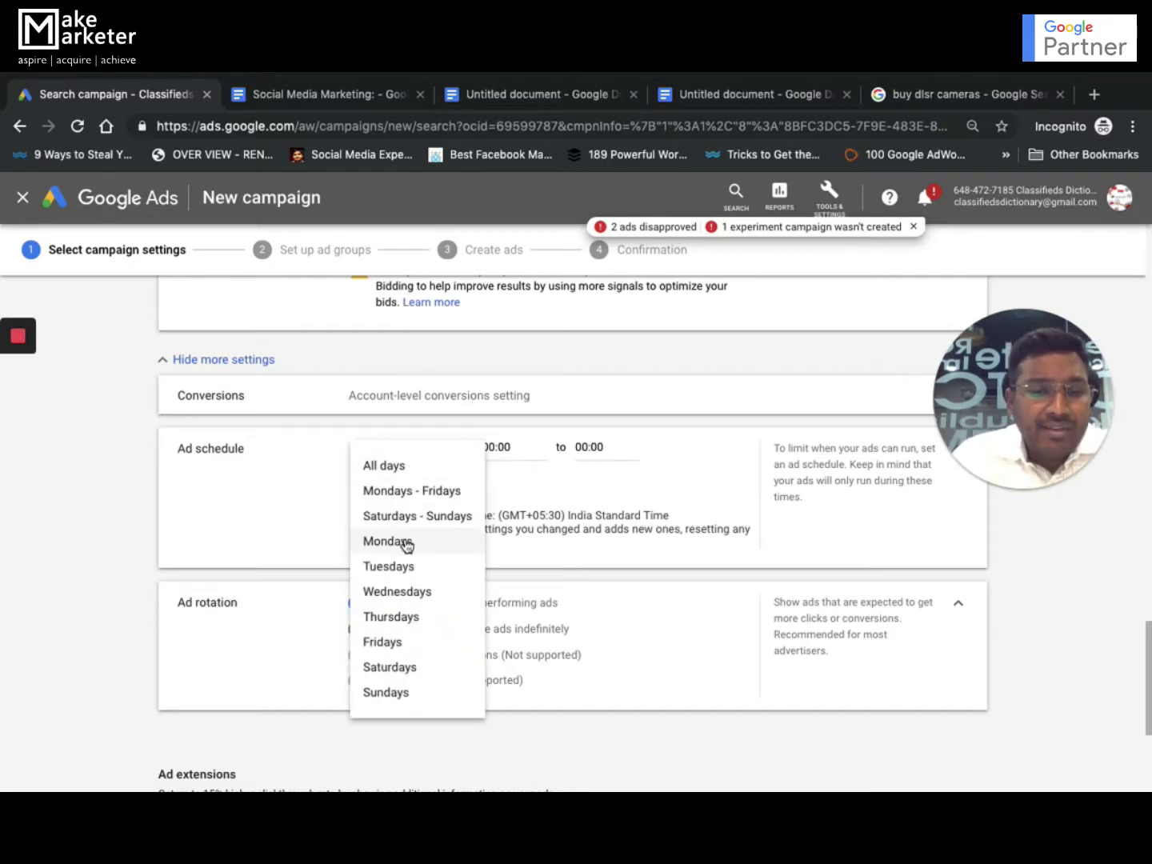
click(381, 542)
click(534, 449)
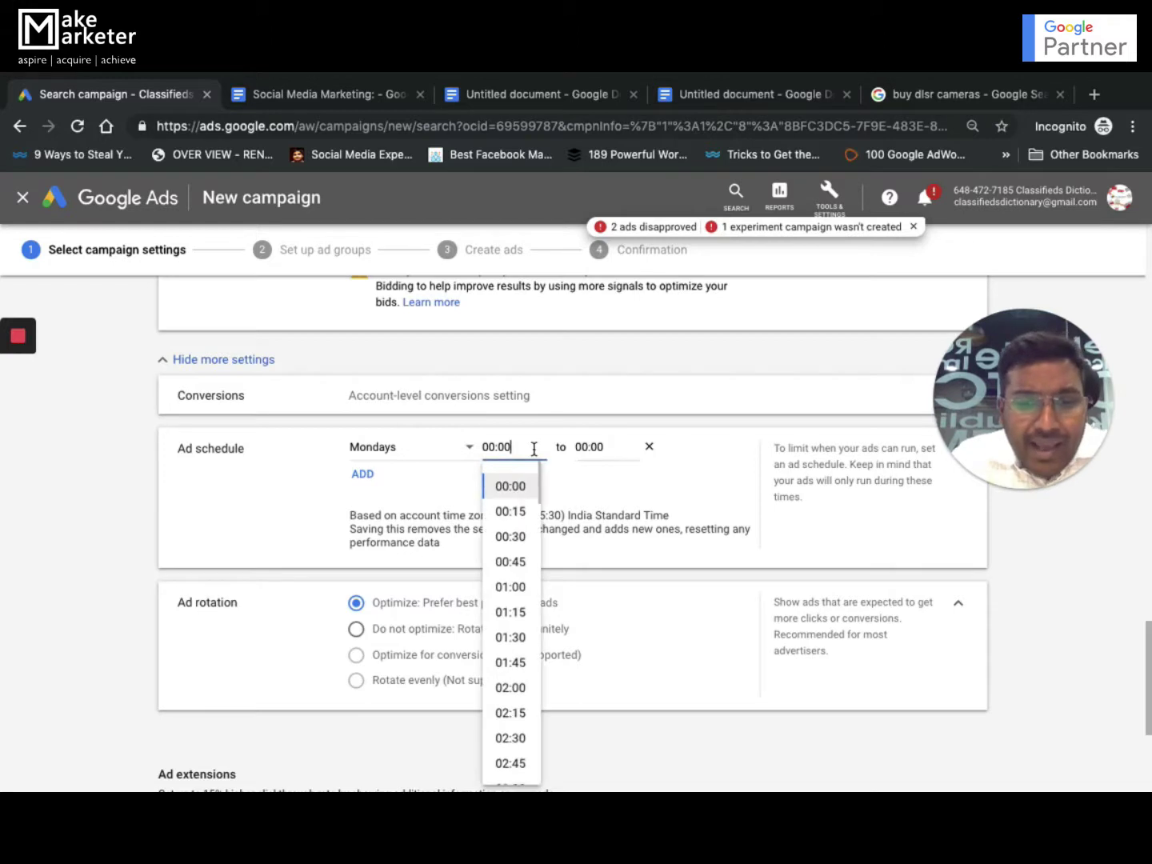
scroll(523, 620, down, 2)
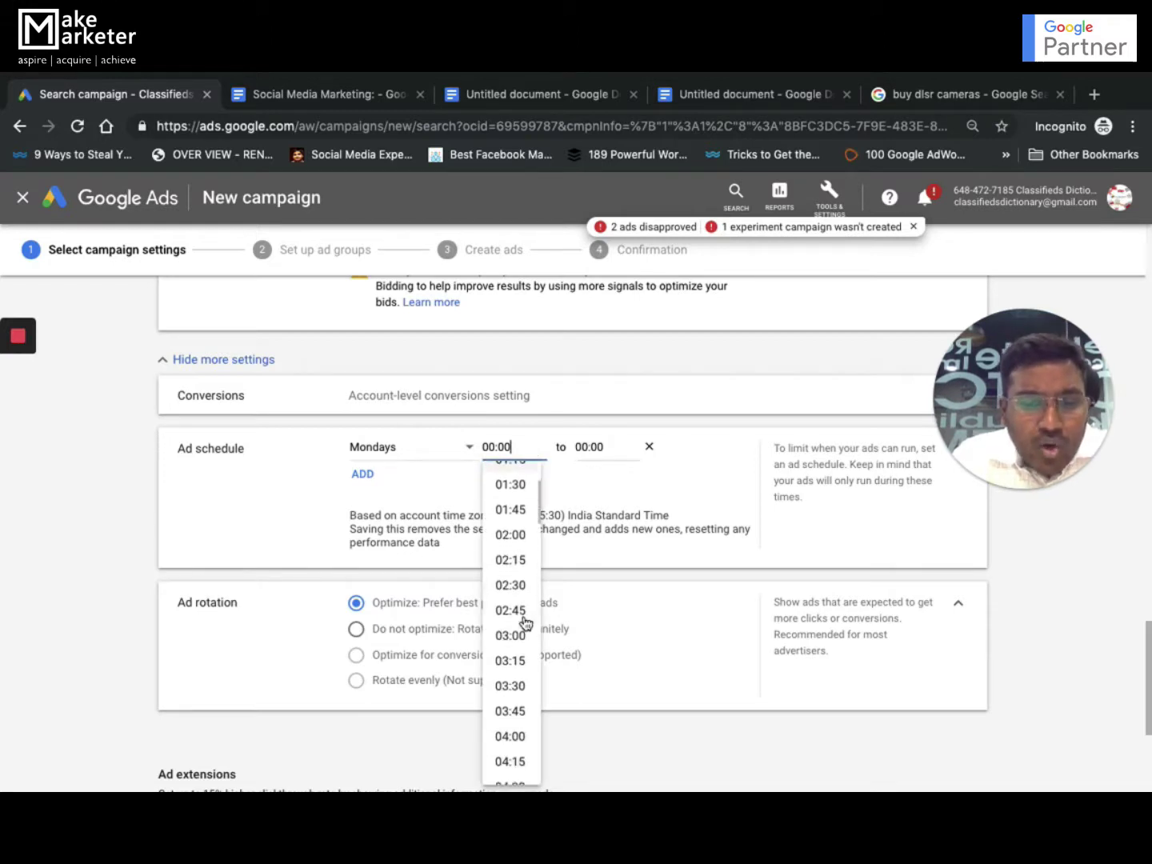
click(515, 669)
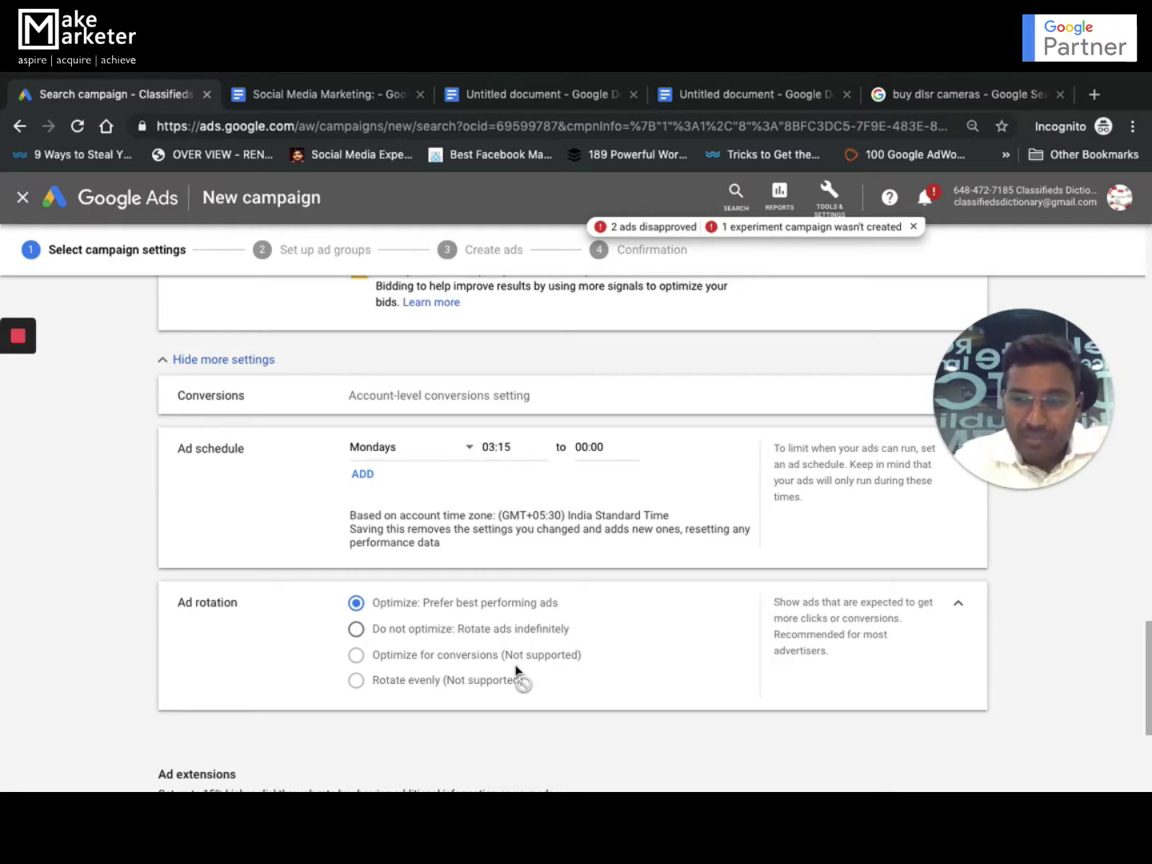
Return to the Excel workbook and commit the Ad Scheduling text by moving to the Frequency Capping entry.
key(ctrl+Up)
click(767, 613)
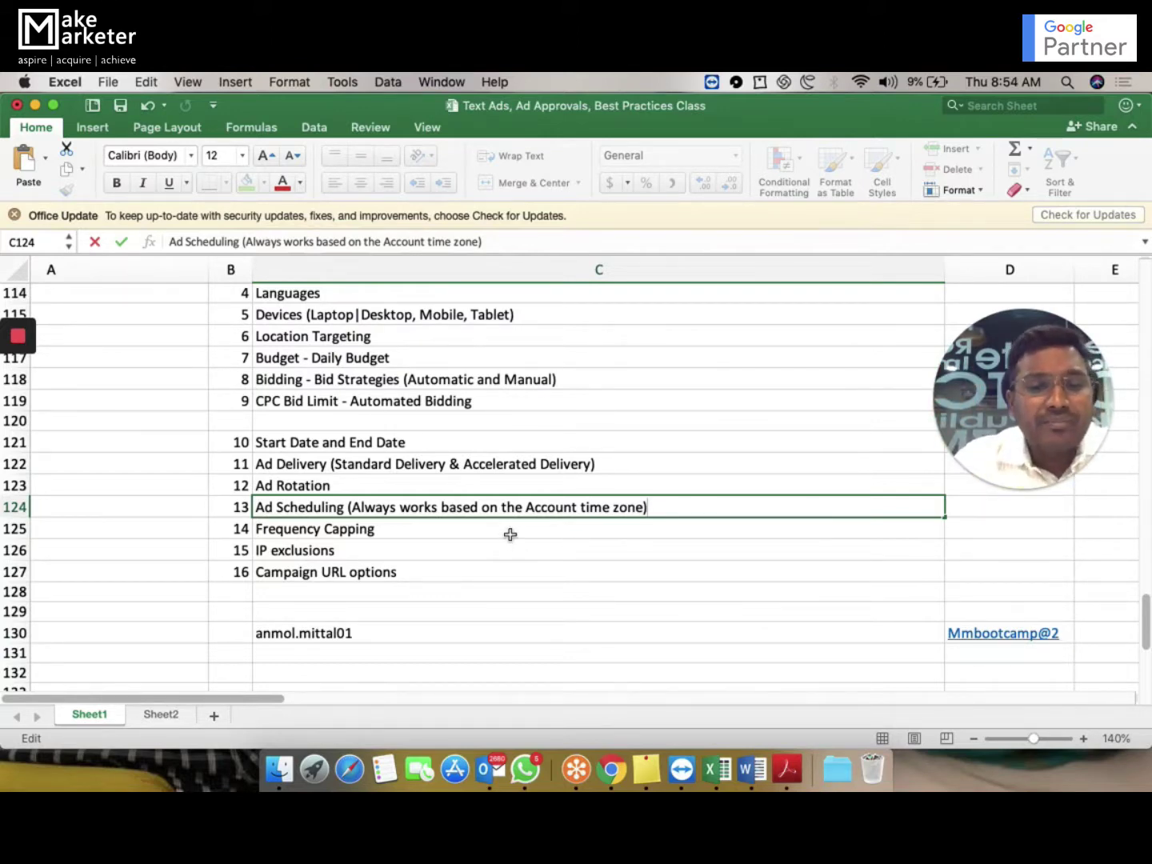
click(510, 540)
double_click(511, 535)
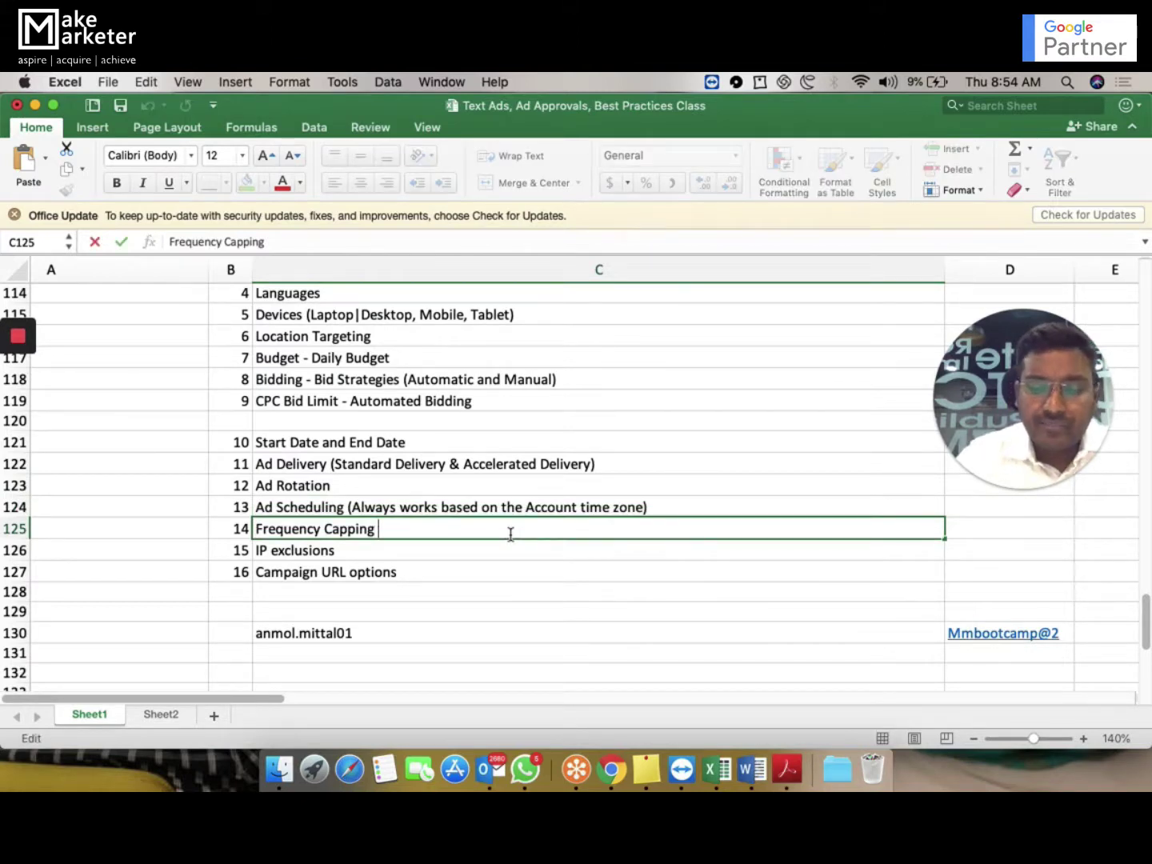
key(Return)
text(9Dis)
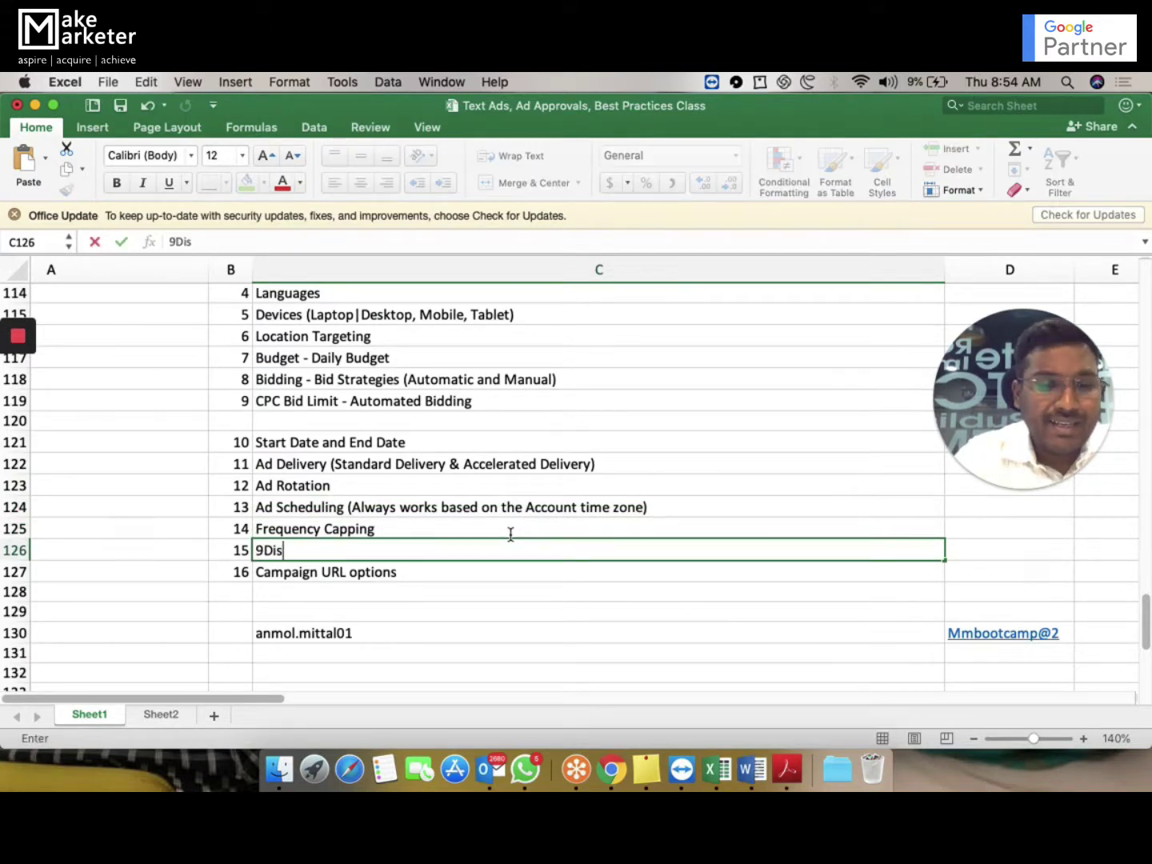
key(super+z)
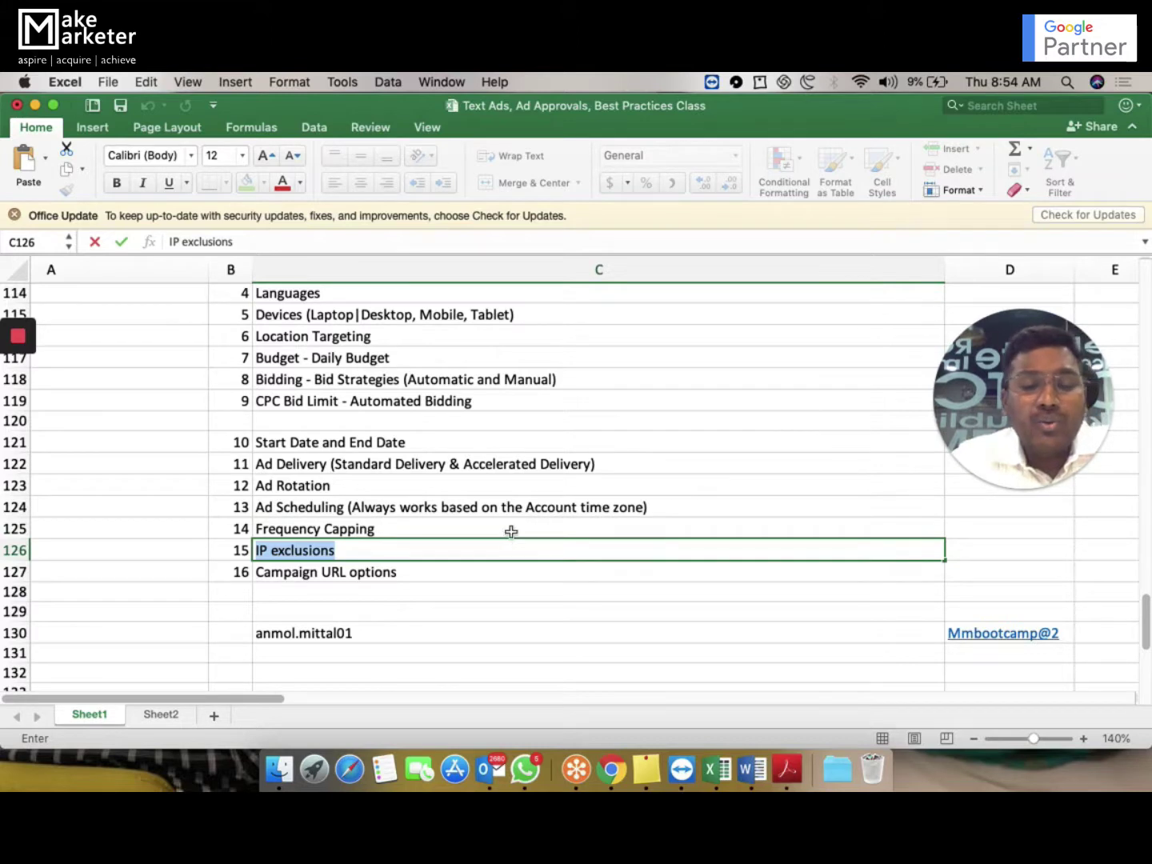
click(512, 529)
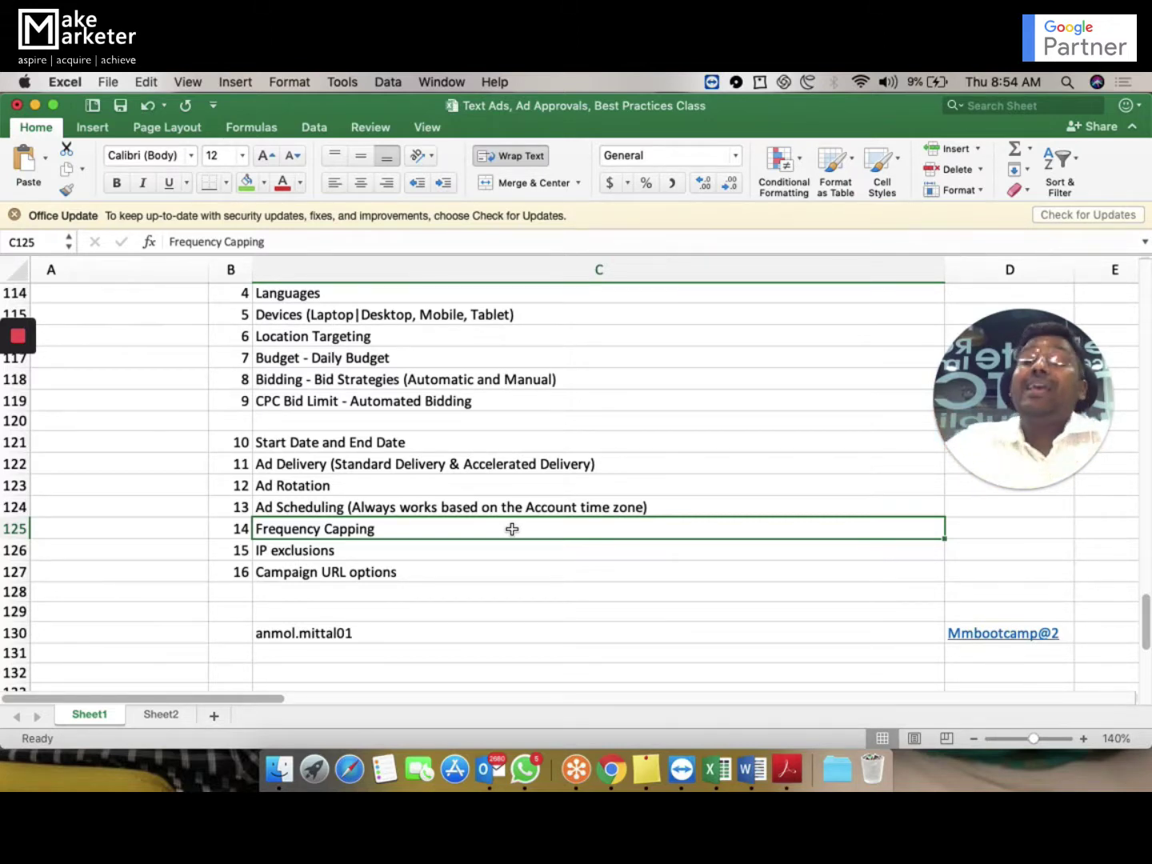
Go through the IP exclusions and Campaign URL options entries in the advanced settings list.
click(424, 554)
double_click(424, 555)
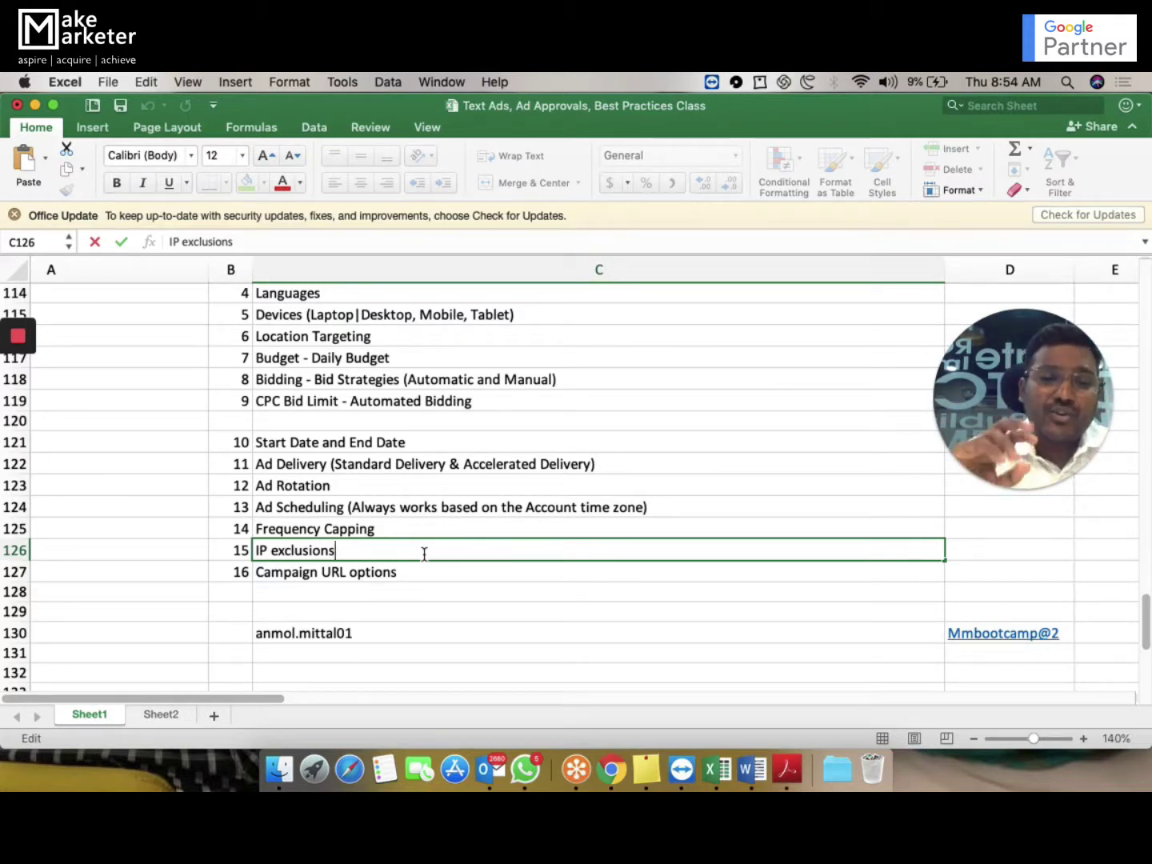
click(442, 574)
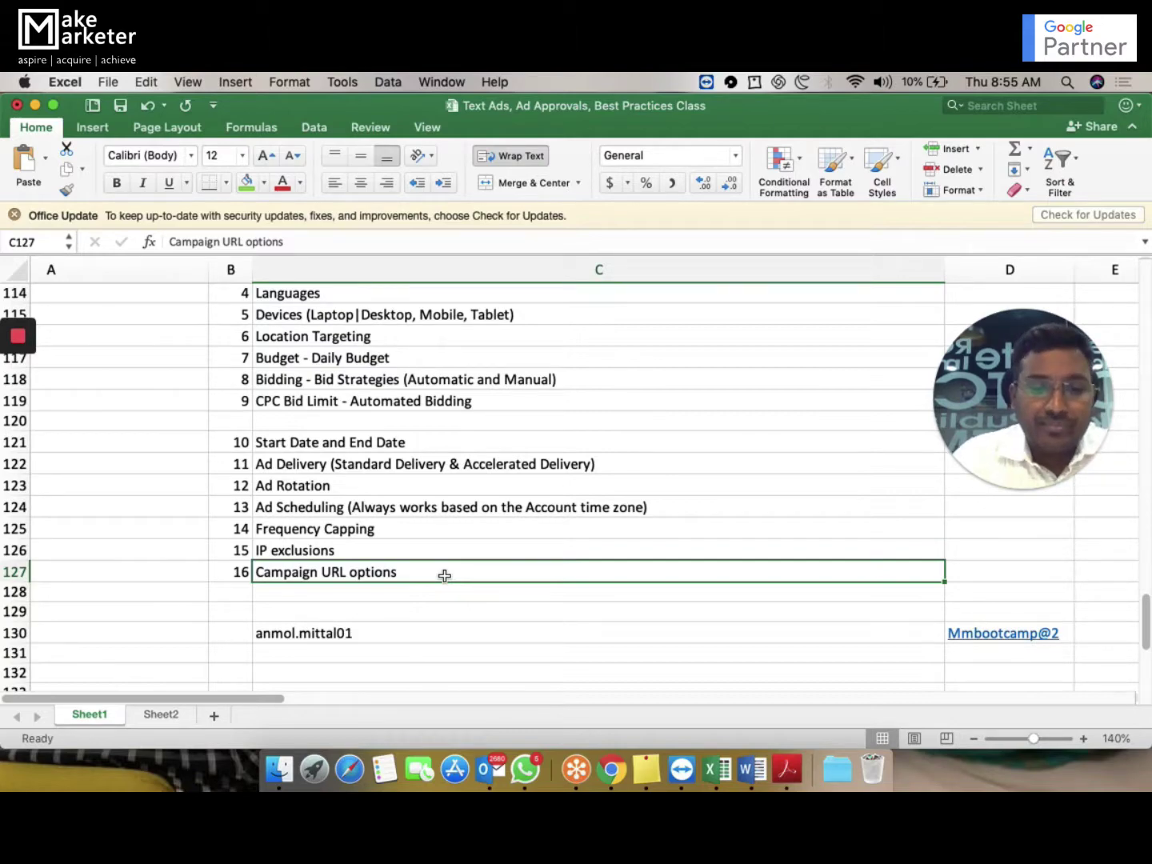
Switch to the Google Ads campaign and examine the remaining settings down to the Ad extensions section.
key(ctrl+Up)
mouse_move(542, 85)
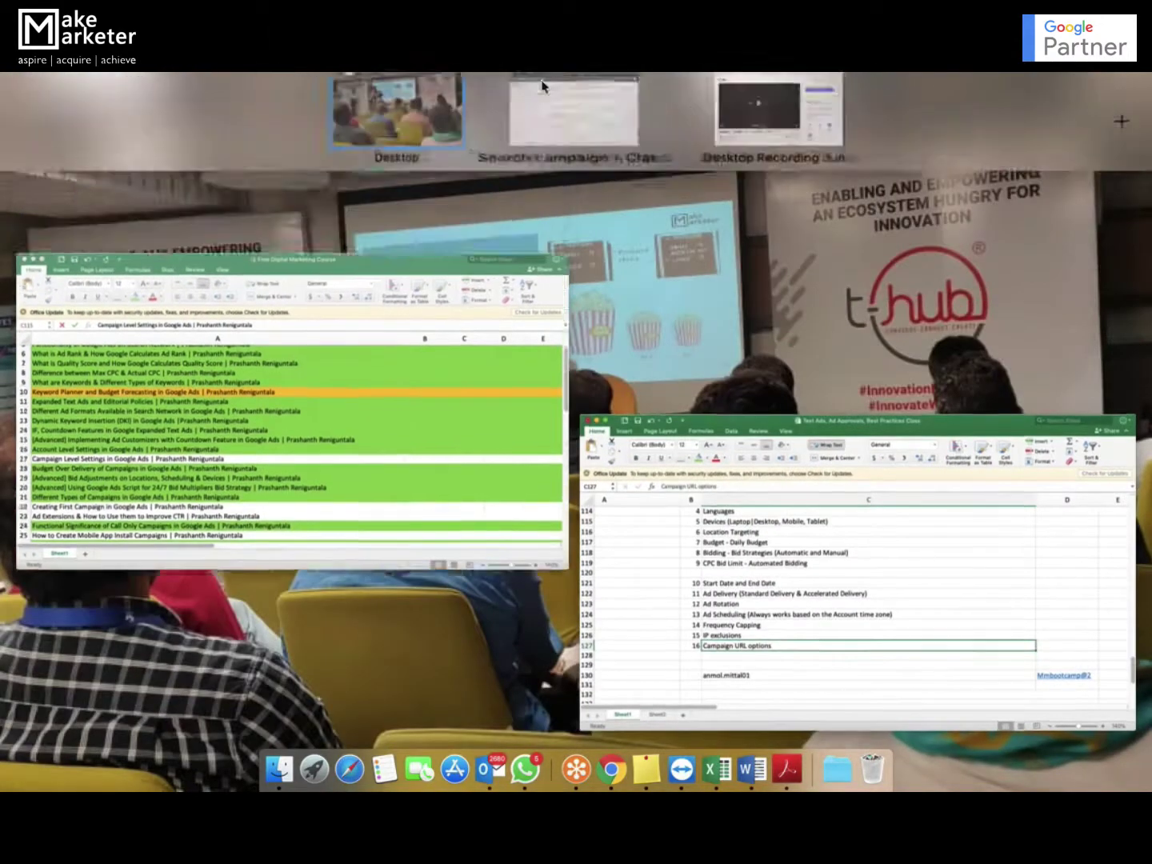
click(609, 134)
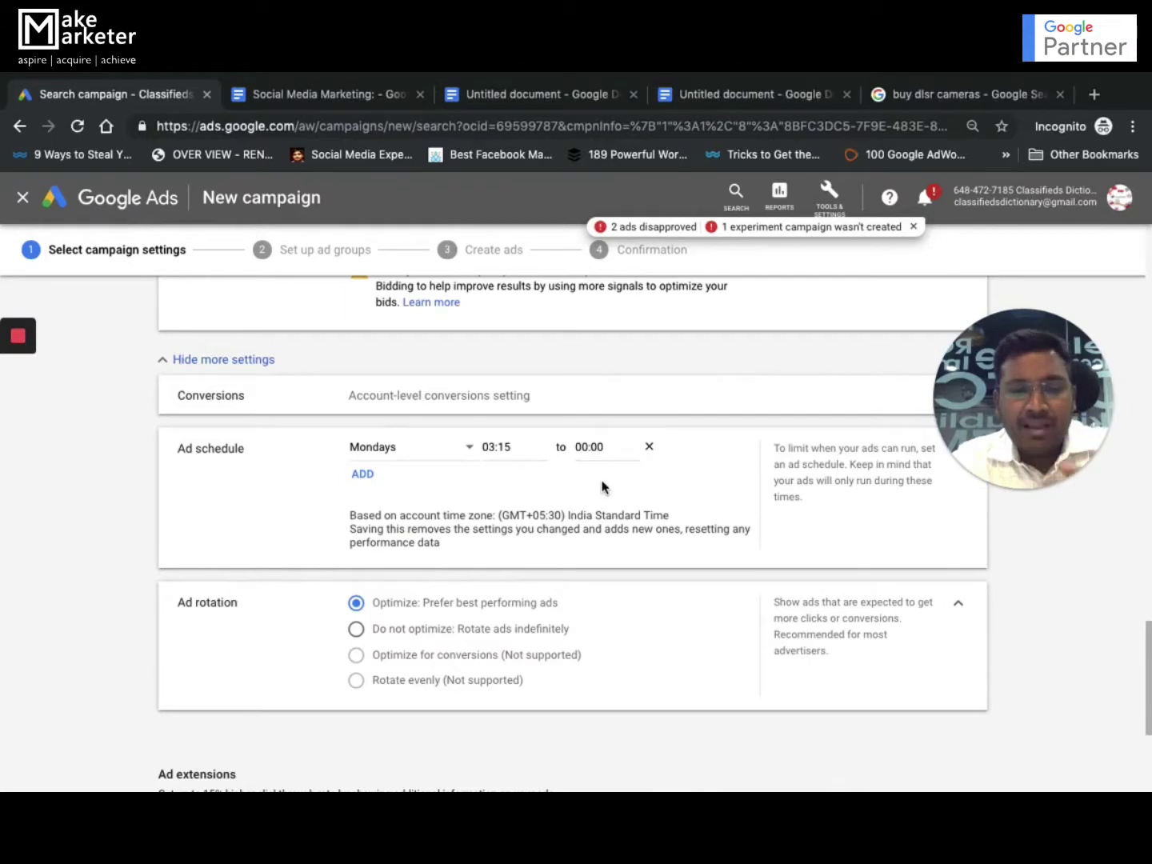
scroll(600, 486, down, 4)
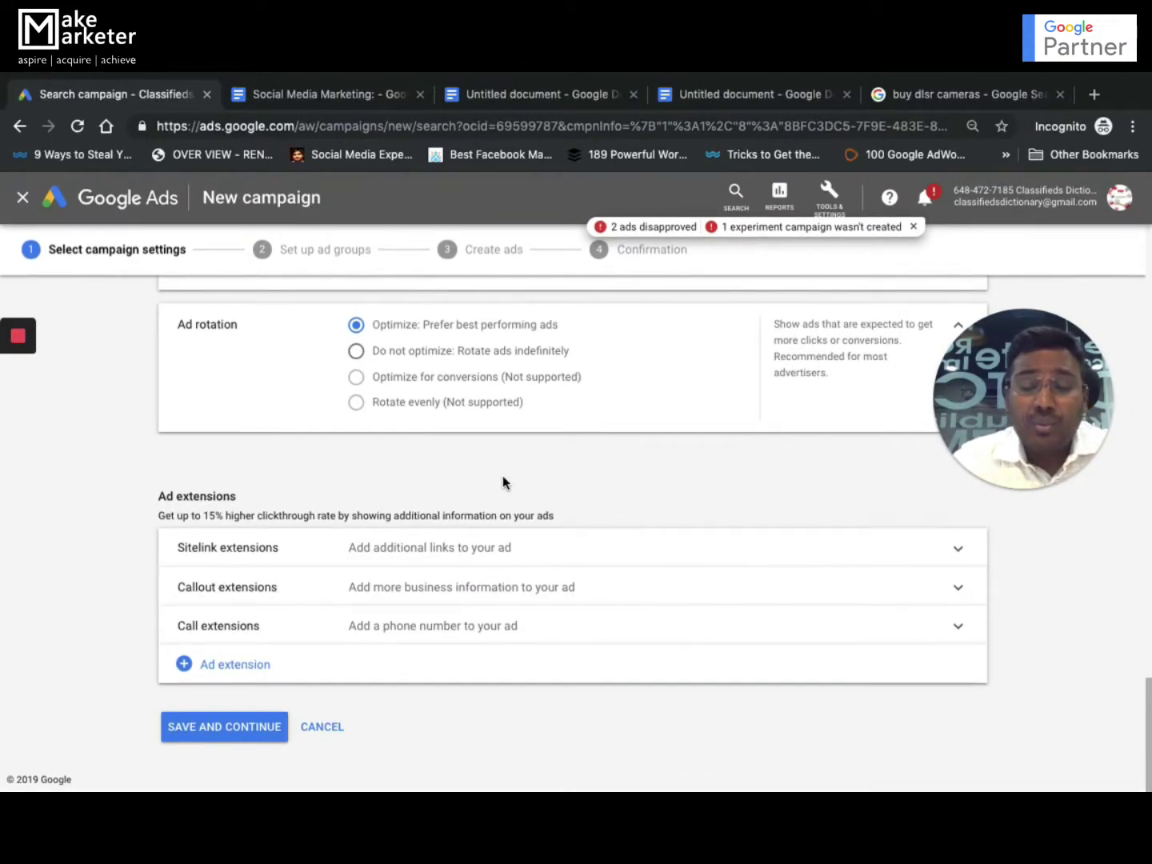